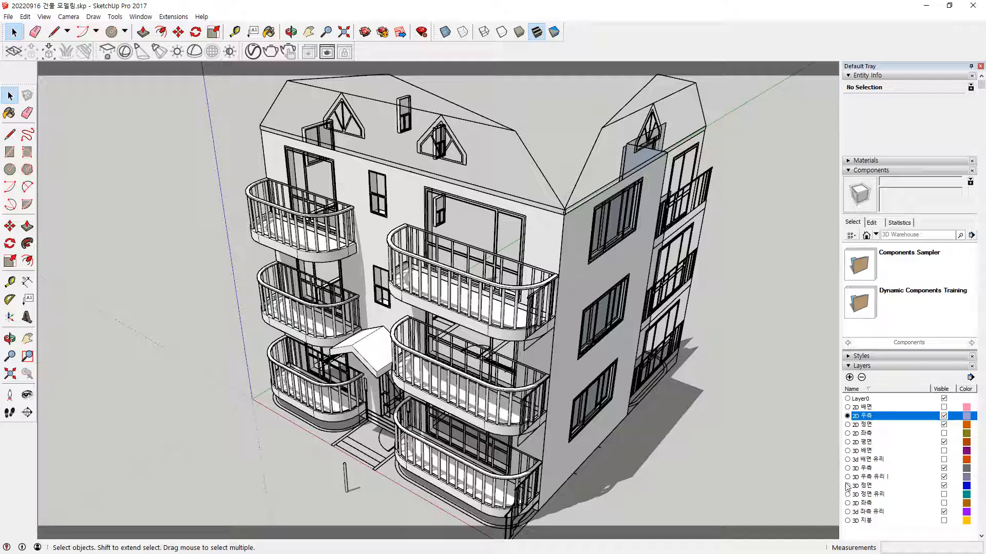
Make 3D 우측 the active layer and hide the 3D 정면 and 3d 좌측 유리 layers.
left_click(848, 486)
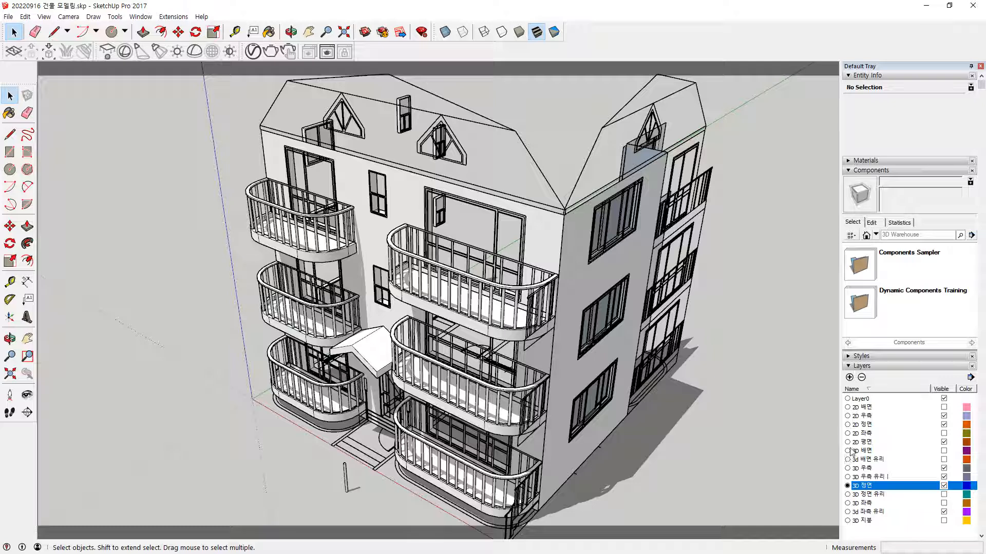
left_click(854, 469)
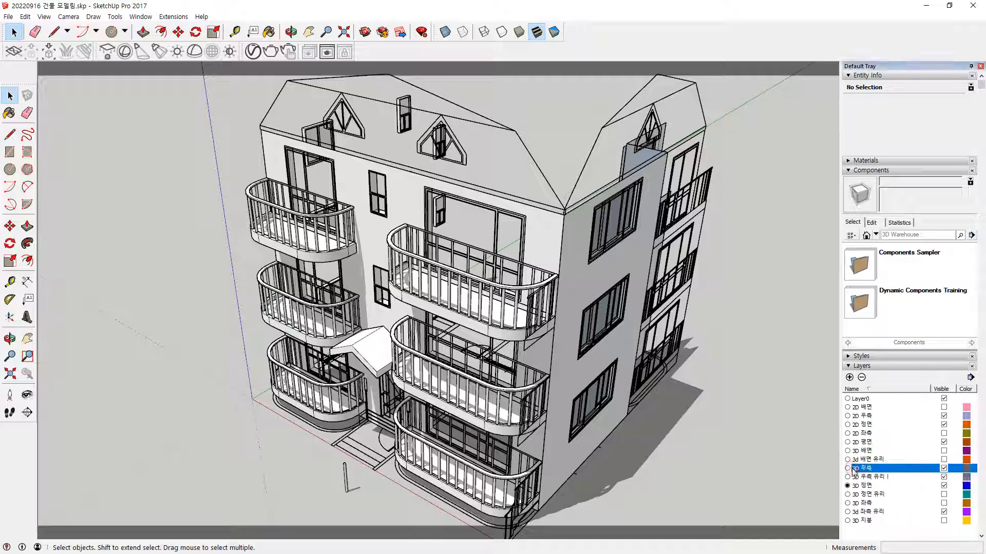
left_click(847, 468)
left_click(944, 486)
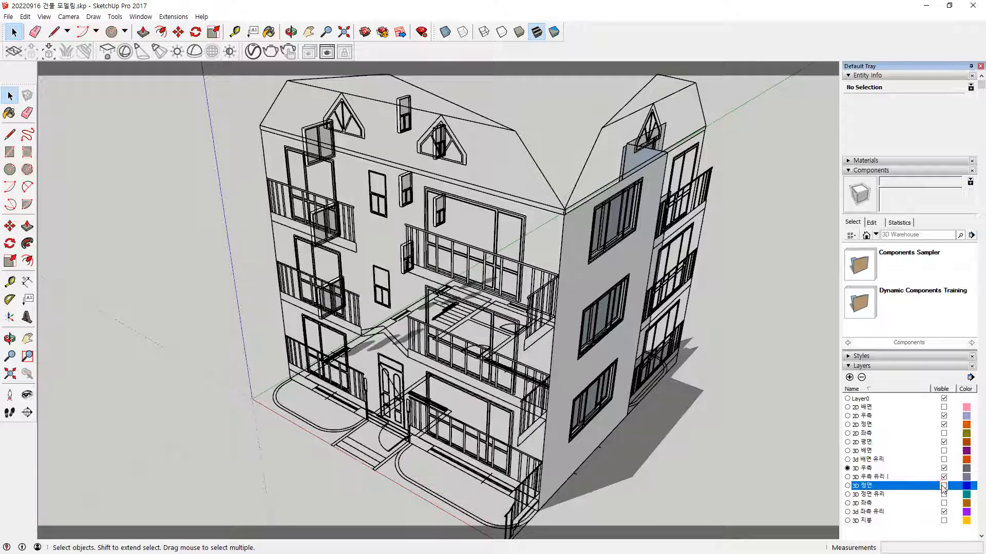
left_click(944, 512)
Examine the balconies on the right side of the building.
middle_click_drag(661, 359, 586, 390)
middle_click_drag(602, 425, 424, 439)
mouse_move(383, 475)
left_mouse_down()
mouse_move(395, 381)
mouse_move(426, 459)
left_mouse_up()
mouse_move(379, 279)
left_mouse_down()
mouse_move(308, 226)
mouse_move(371, 277)
mouse_move(503, 263)
mouse_move(551, 234)
mouse_move(571, 266)
left_mouse_up()
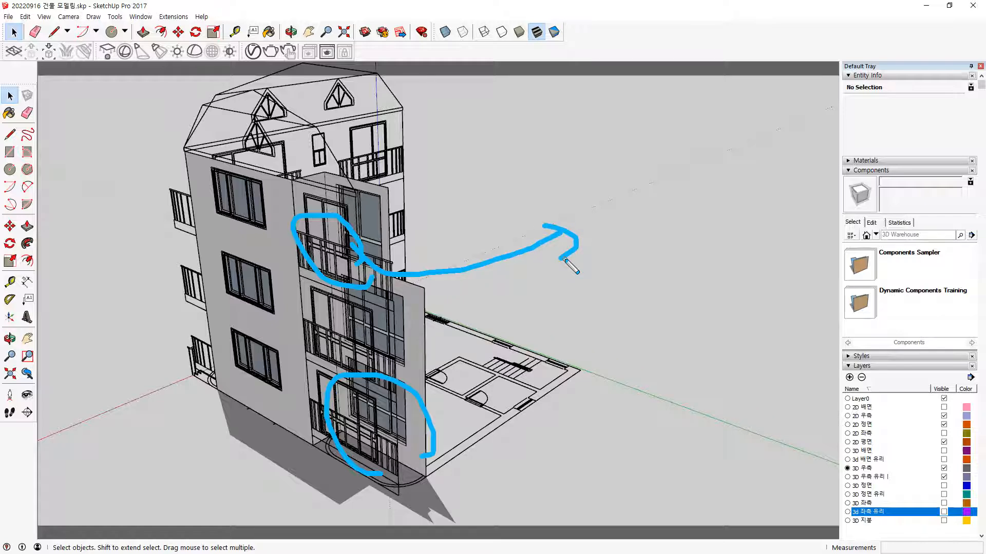
mouse_move(349, 483)
left_mouse_down()
mouse_move(352, 301)
mouse_move(345, 502)
left_mouse_up()
key("Escape")
Hide the 2D 정면 and 2D 우측 layers.
scroll(392, 473, "up", 5)
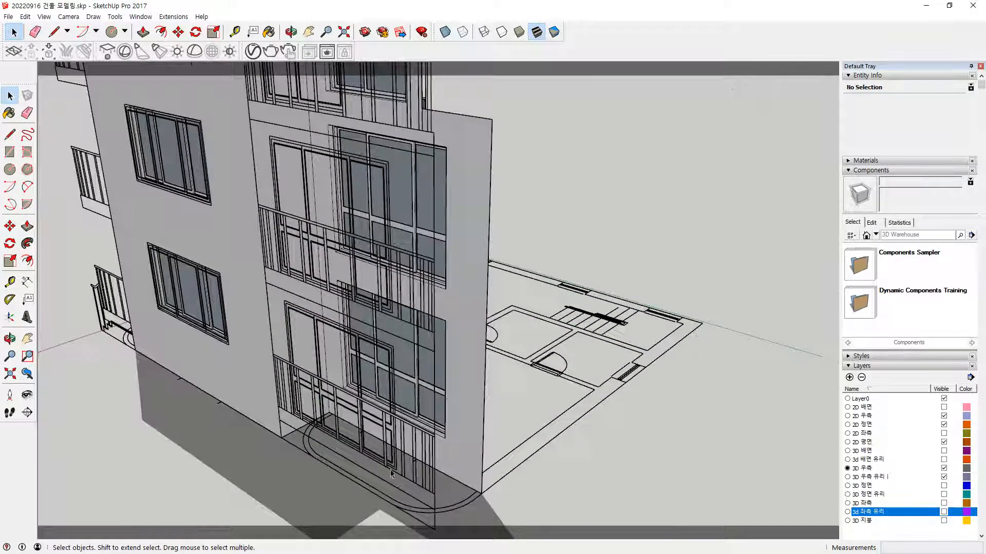
scroll(477, 458, "down", 3)
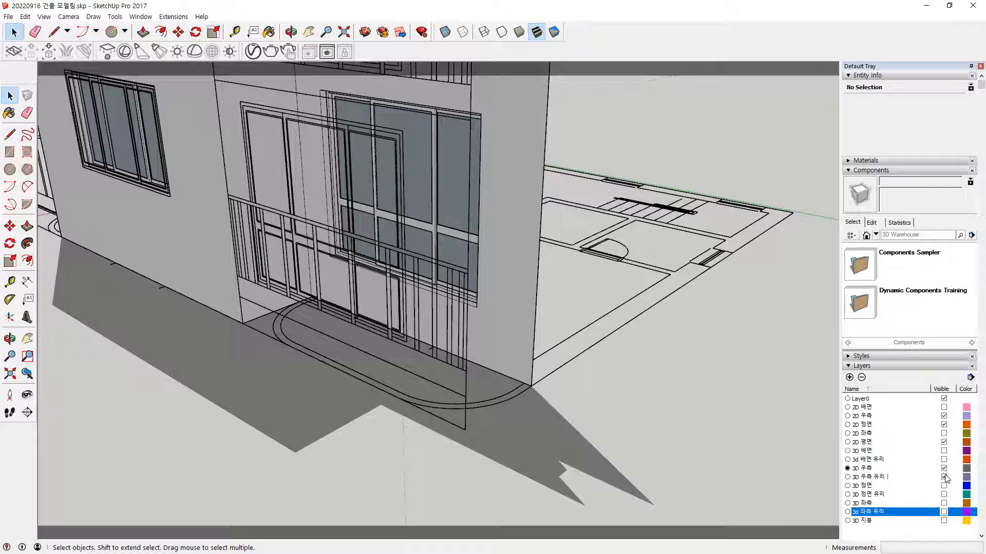
left_click(944, 424)
left_click(943, 416)
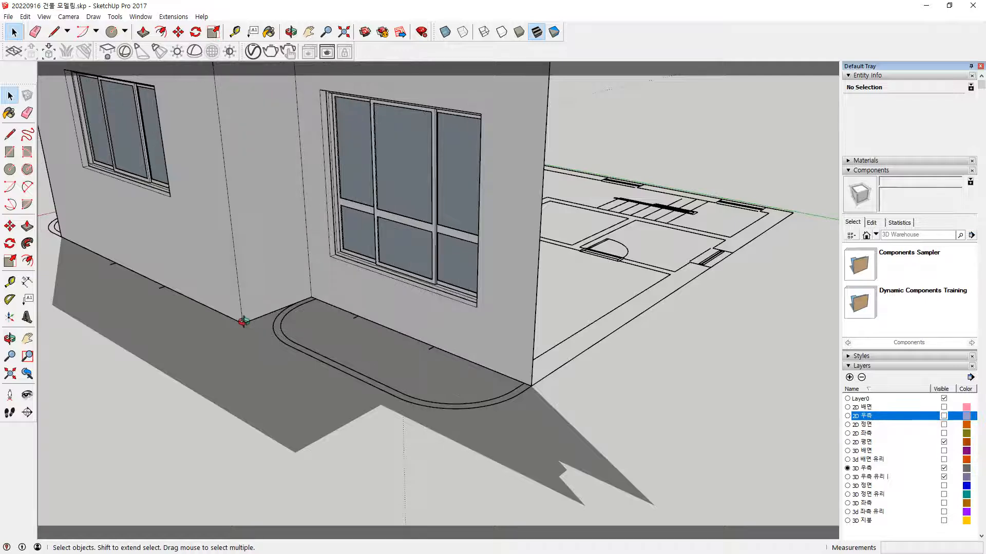
Draw rectangles over both rounded corners of the ground-floor balcony outline.
middle_click_drag(241, 322, 238, 392)
scroll(305, 337, "up", 3)
mouse_move(501, 349)
middle_mouse_down()
mouse_move(497, 323)
mouse_move(477, 360)
mouse_move(485, 357)
middle_mouse_up()
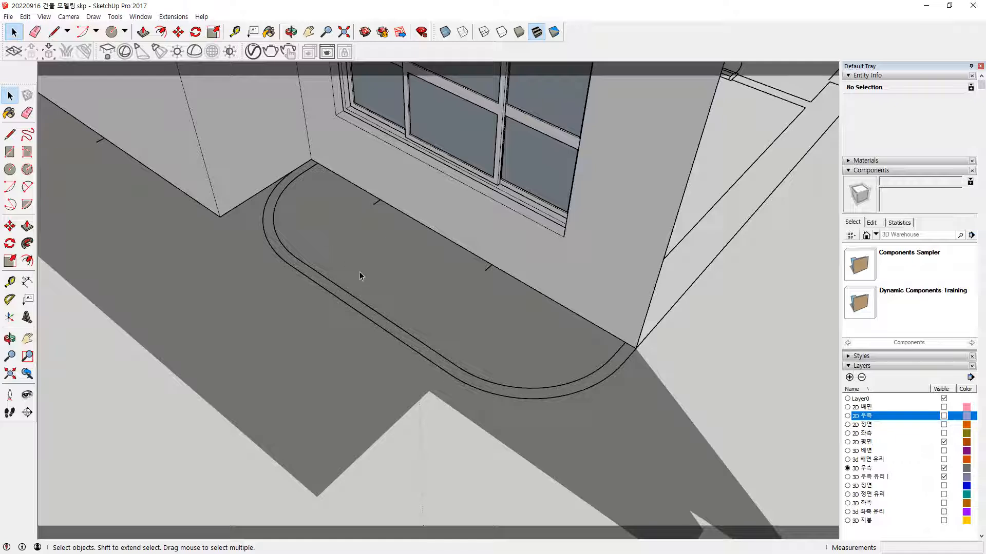
key("l")
key("r")
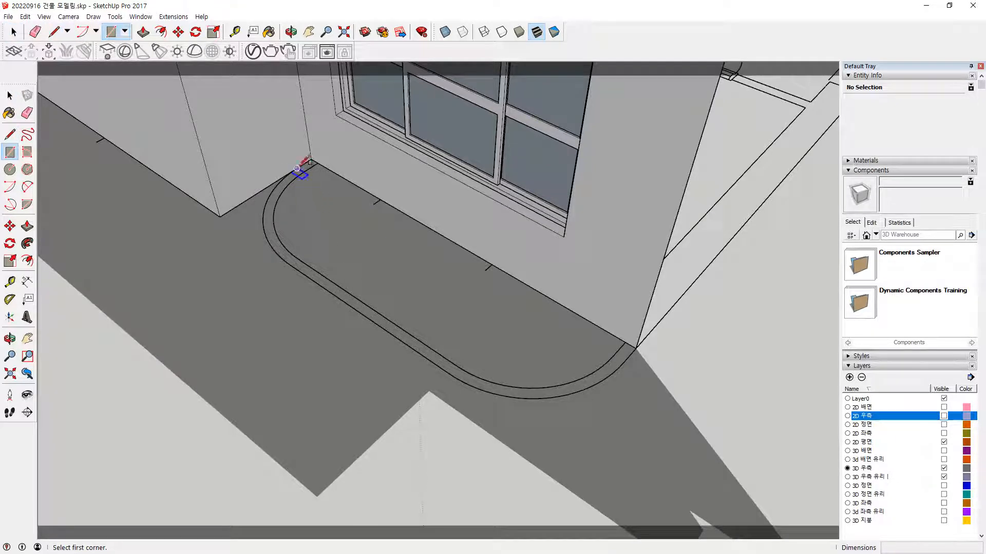
left_click(297, 168)
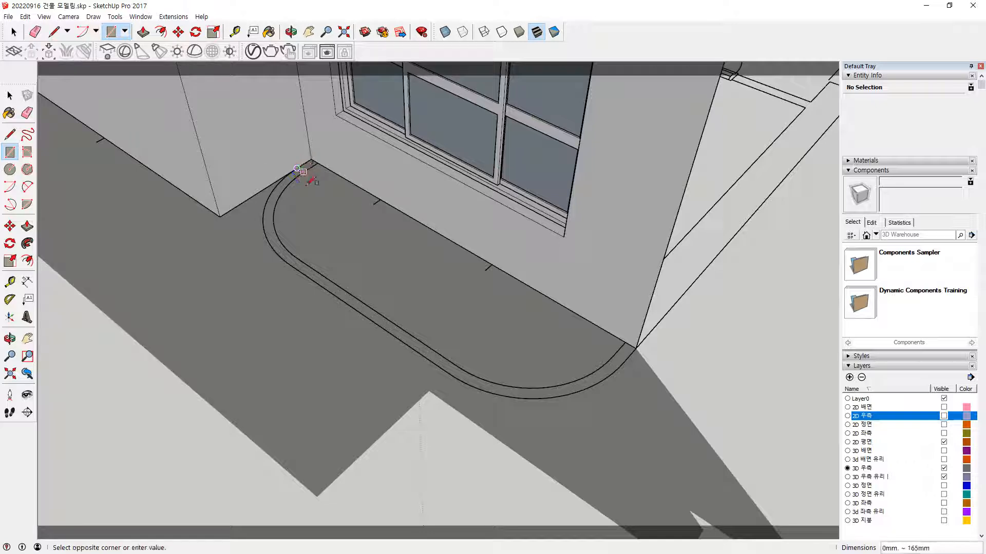
left_click(297, 265)
left_click(449, 374)
left_click(618, 367)
Draw a 1000 mm radius circle centred on the inner corner of the rectangle beside the recessed wall corner.
scroll(257, 172, "up", 2)
key("c")
left_click(392, 219)
left_click(307, 168)
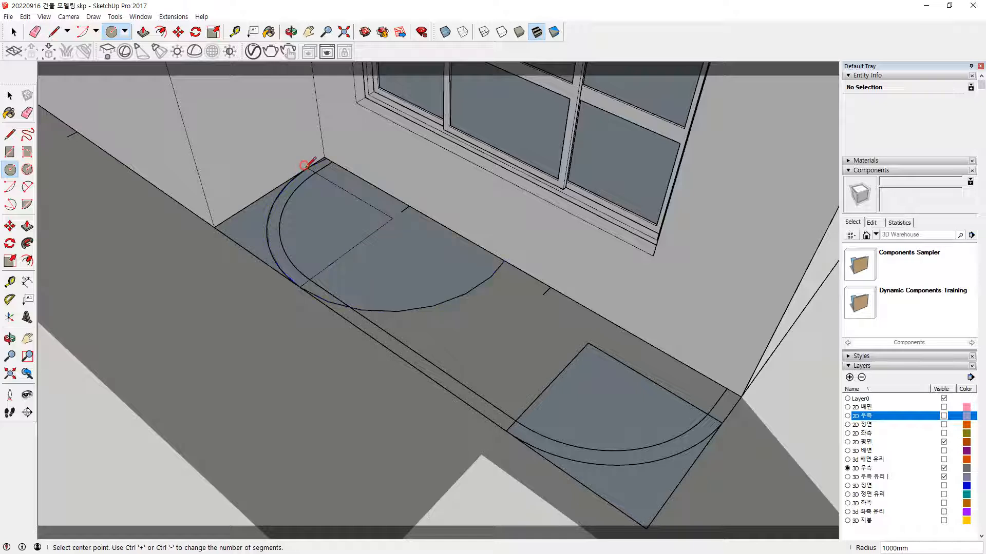
left_click(588, 342)
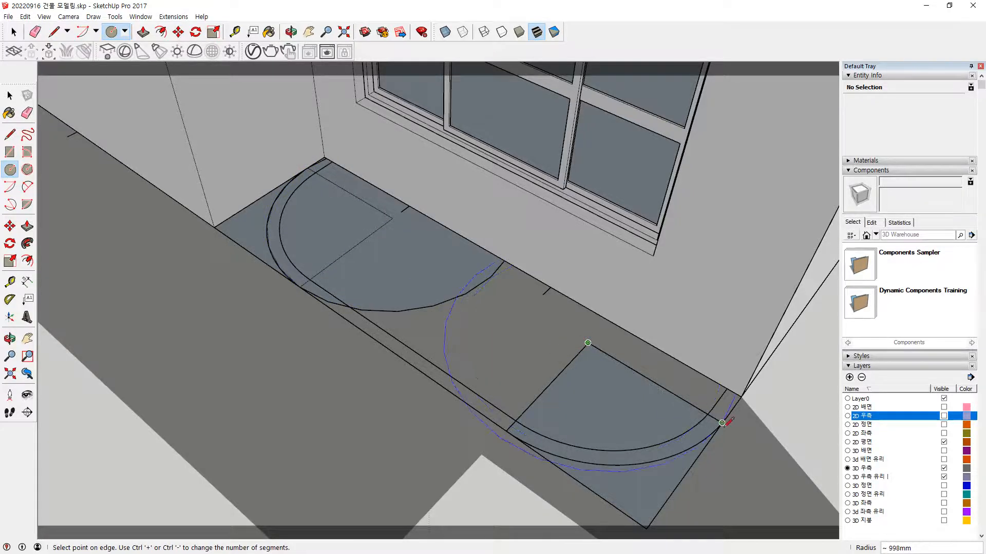
key("Escape")
left_click(588, 343)
left_click(506, 430)
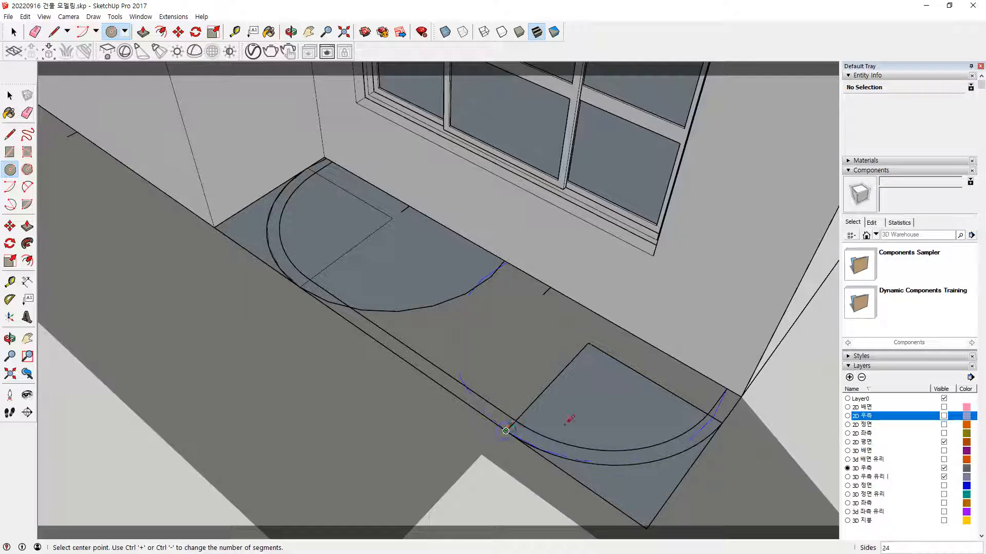
Erase the rectangle at the balcony's far rounded corner and redraw it from the start of the curve to the outer outline.
key("e")
left_click_drag(561, 359, 639, 372)
left_click_drag(640, 500, 594, 506)
mouse_move(696, 487)
left_mouse_down()
mouse_move(681, 480)
mouse_move(669, 492)
left_mouse_up()
key("r")
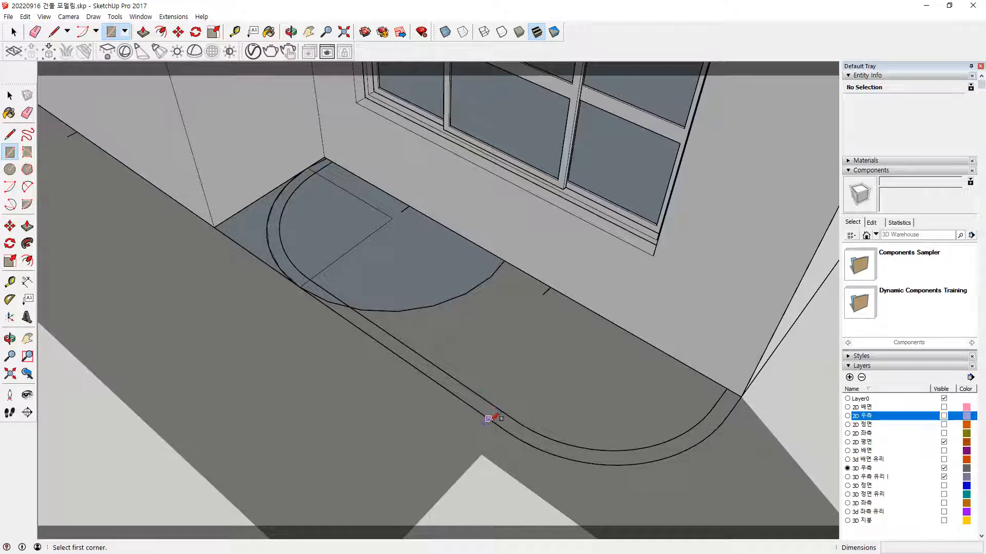
left_click(506, 431)
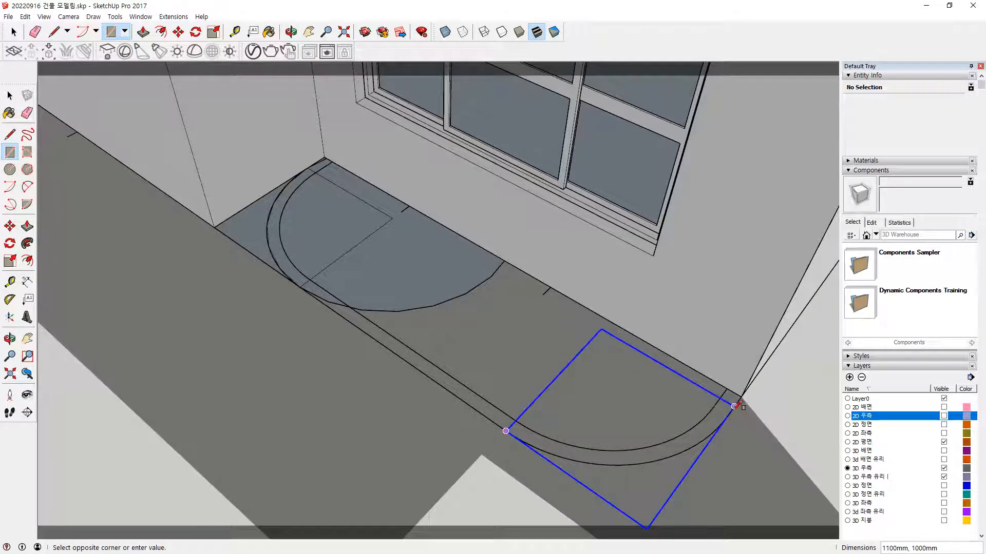
left_click(728, 415)
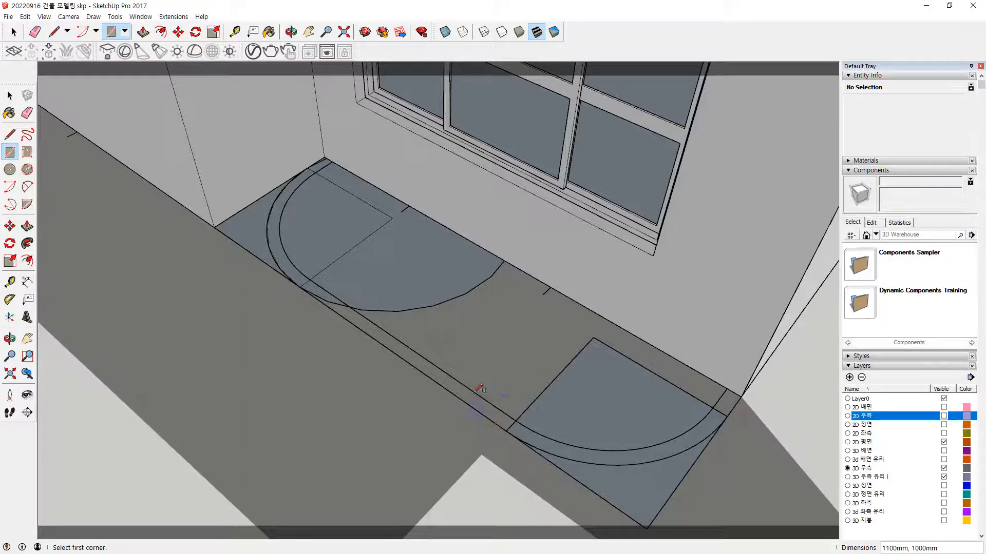
Draw a 1000 mm radius circle centred on the inner corner of the redrawn rectangle.
key("c")
left_click(594, 337)
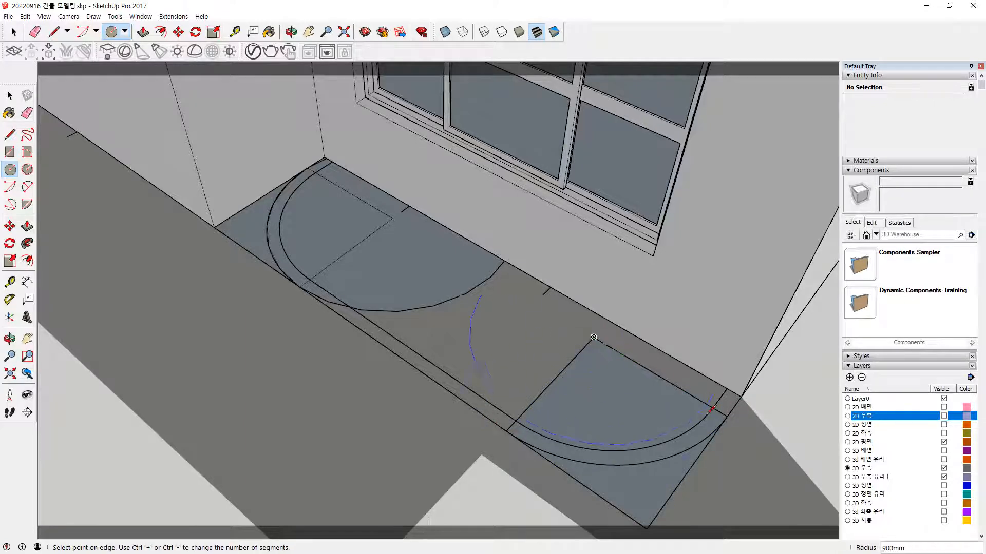
left_click(729, 417)
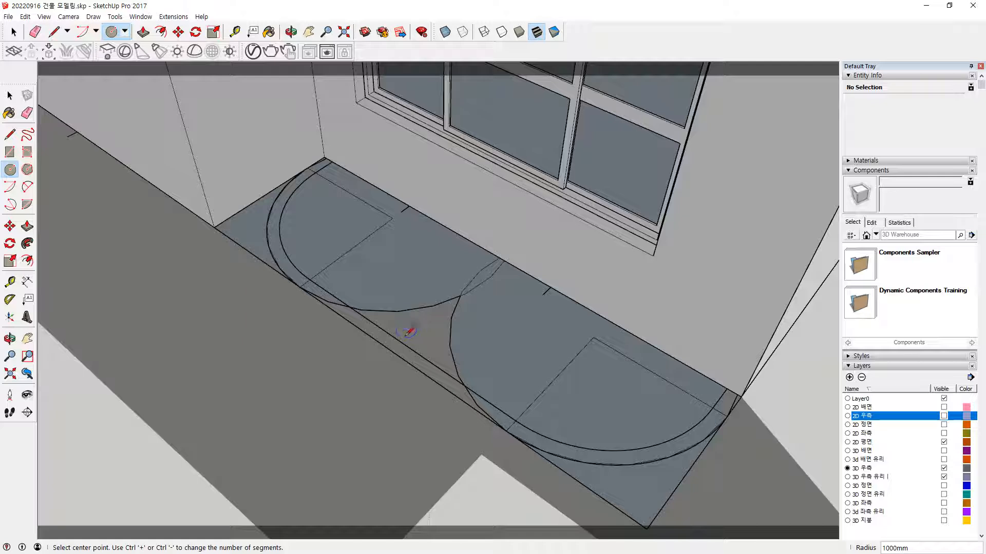
Draw a rectangle joining the two corner squares and erase the surplus circle arcs between them.
key("l")
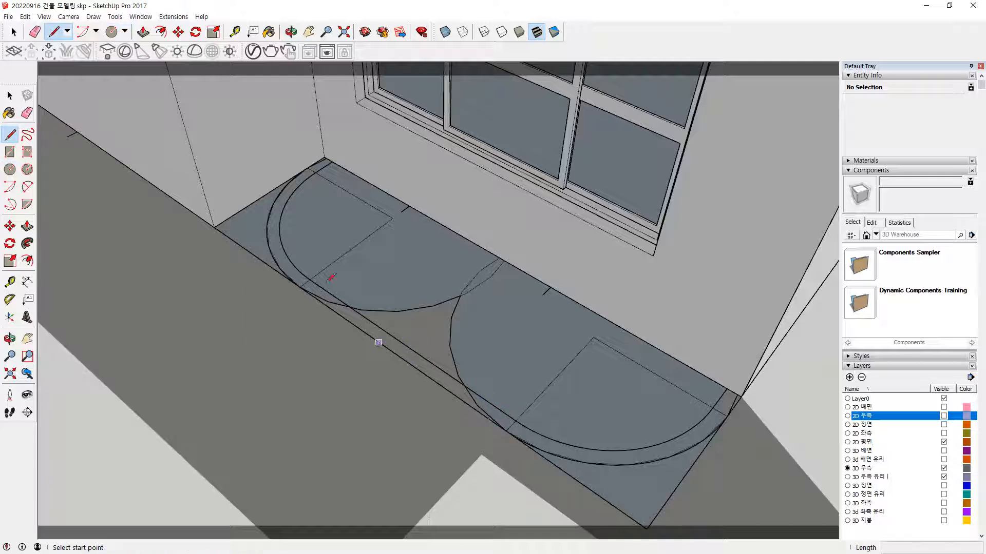
key("r")
left_click(300, 287)
left_click(595, 338)
key("e")
mouse_move(442, 298)
left_mouse_down()
mouse_move(463, 301)
mouse_move(468, 277)
mouse_move(501, 269)
left_mouse_up()
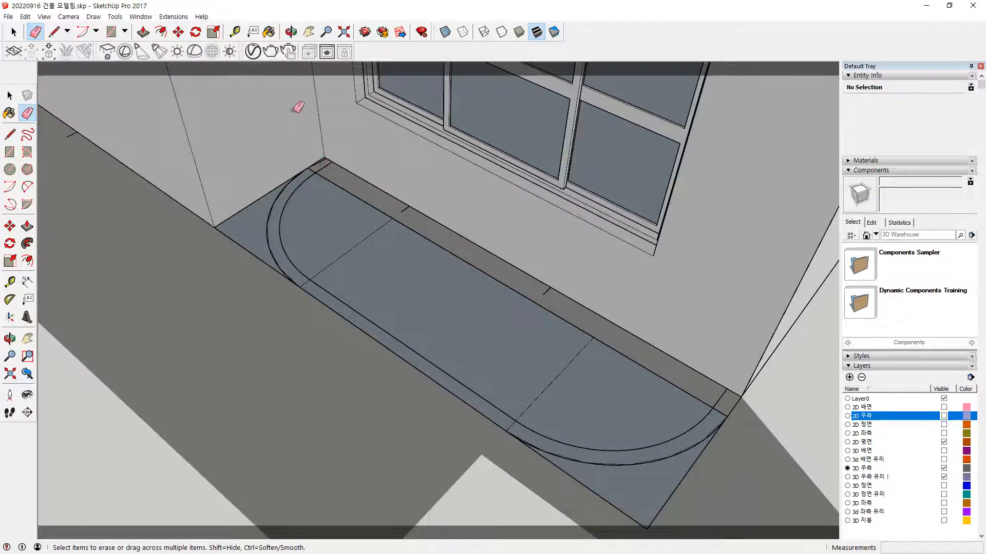
Draw a rectangle filling the strip between the balcony shape and the building wall.
scroll(329, 170, "up", 5)
scroll(441, 288, "down", 2)
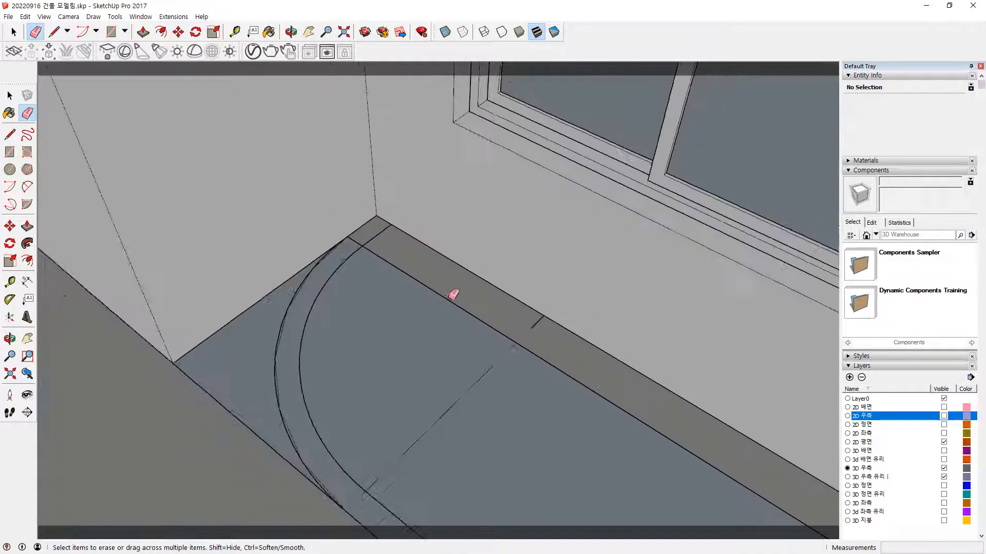
scroll(453, 294, "down", 8)
middle_click_drag(704, 405, 541, 403)
scroll(280, 228, "up", 3)
mouse_move(280, 228)
middle_mouse_down()
mouse_move(753, 348)
mouse_move(758, 409)
middle_mouse_up()
key("r")
left_click(693, 397)
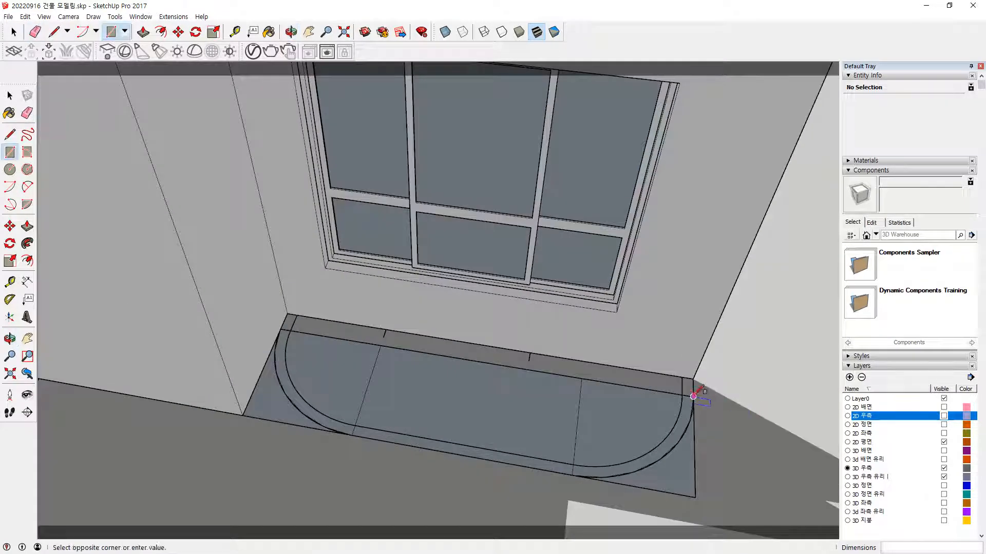
left_click(287, 313)
scroll(405, 350, "up", 1)
scroll(405, 349, "up", 1)
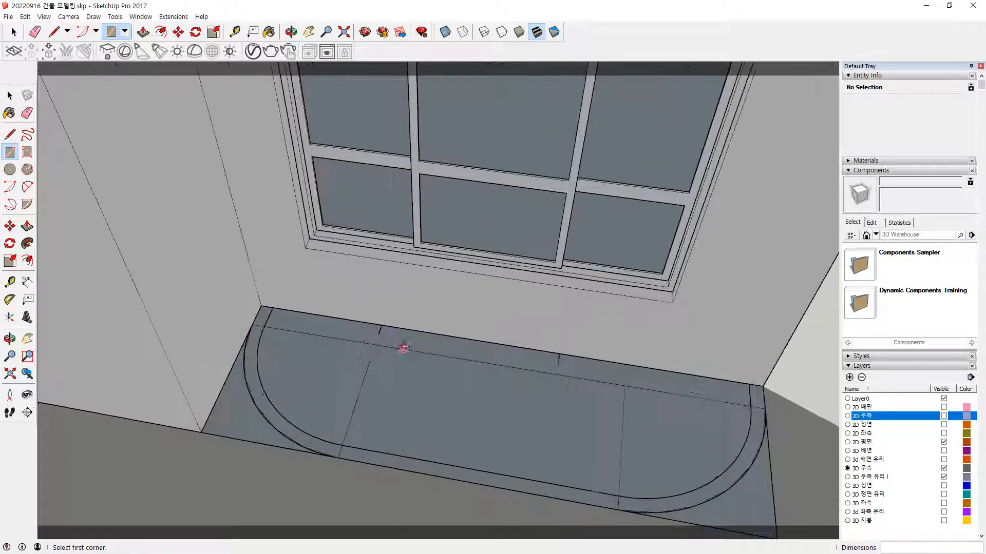
Erase the dividing lines inside the balcony face and the leftover corner pieces outside its rounded outline.
key("e")
left_click(333, 339)
left_click(371, 359)
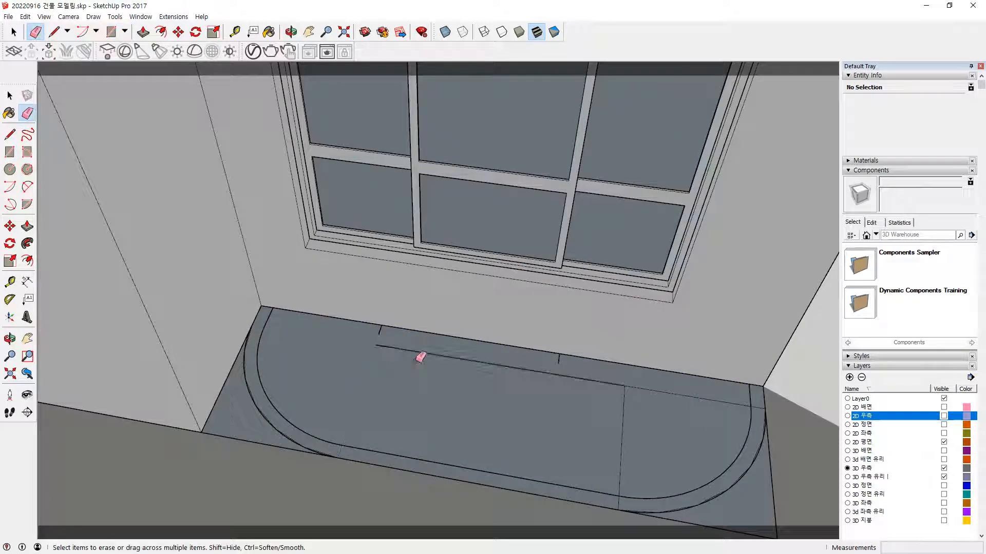
left_click(424, 355)
left_click(622, 428)
left_click(667, 392)
middle_click_drag(682, 446, 684, 413)
left_click(754, 448)
key("space")
double_click(242, 363)
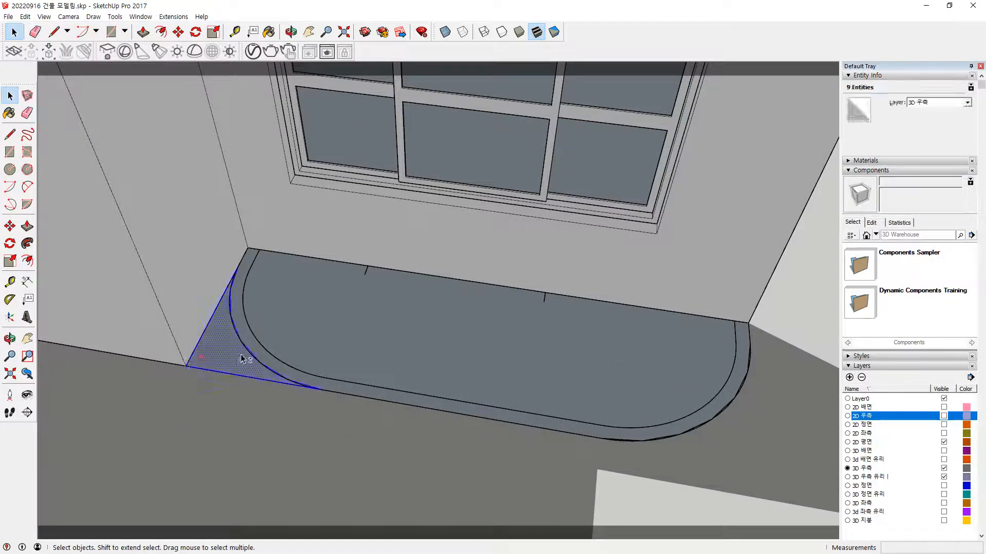
key("Delete")
Measure the width between the balcony's outer and inner outlines.
scroll(380, 399, "up", 5)
key("t")
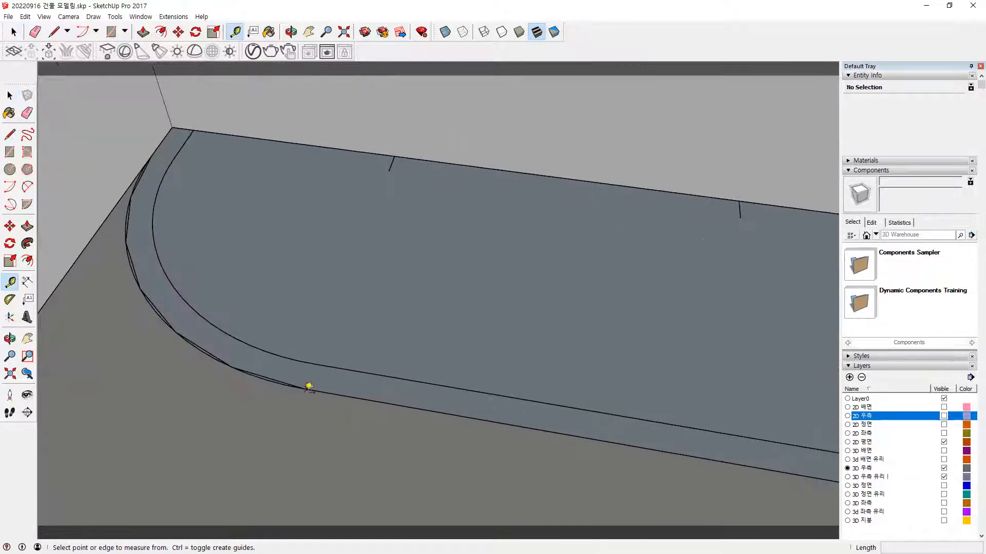
left_click(304, 389)
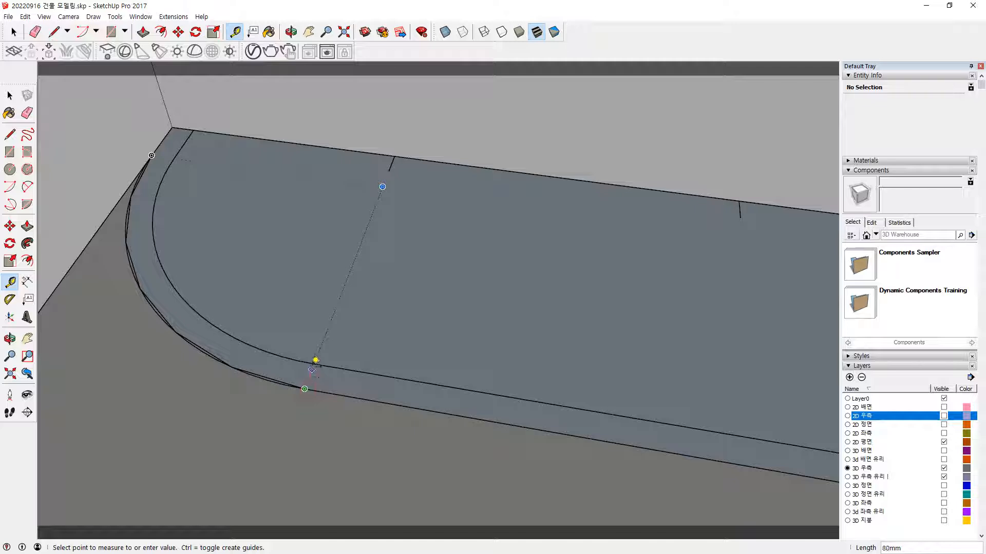
key("space")
Offset the balcony face's outer edges, excluding the wall edge, inward to the inner plan outline to form a rim.
double_click(354, 337)
scroll(374, 311, "down", 2)
left_click(459, 202, "shift")
left_click(462, 254, "shift")
key("f")
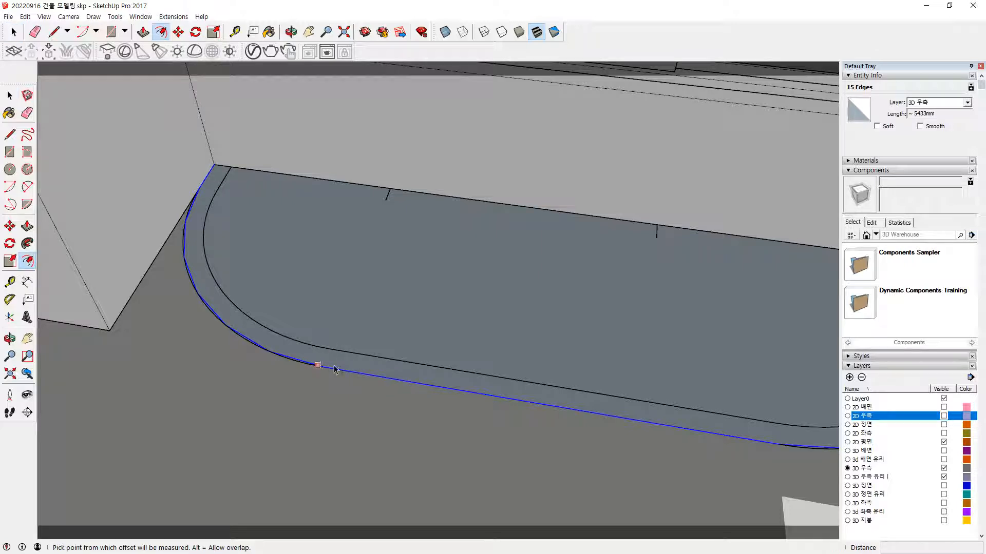
left_click(338, 370)
left_click(331, 351)
key("space")
left_click(394, 308)
left_click(359, 364)
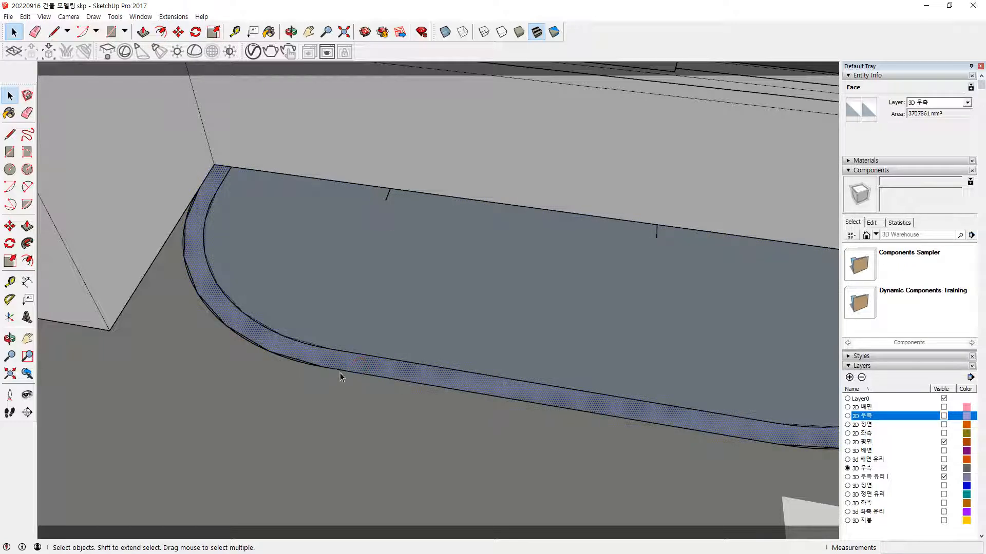
scroll(345, 371, "down", 2)
middle_click_drag(345, 371, 464, 370)
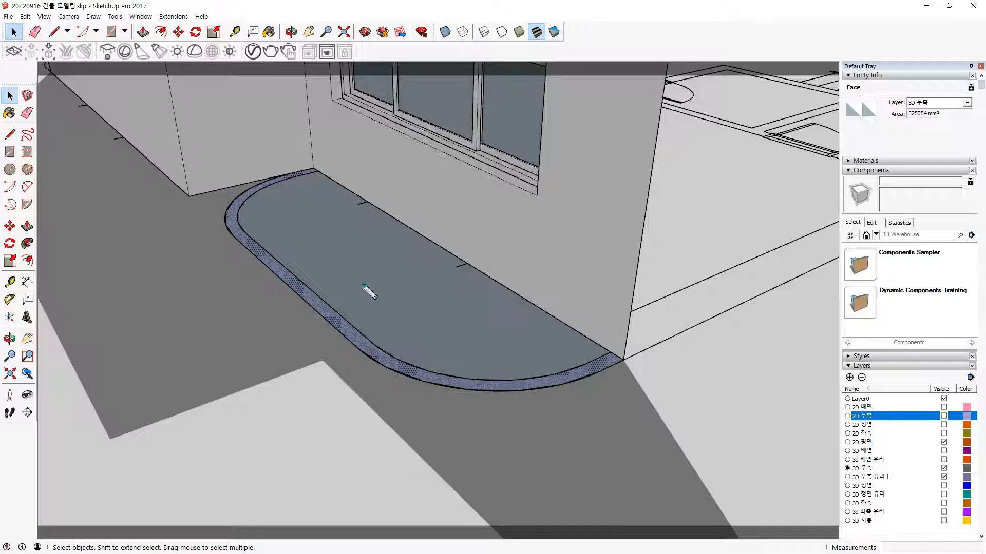
mouse_move(409, 386)
left_mouse_down()
mouse_move(359, 237)
mouse_move(386, 379)
left_mouse_up()
mouse_move(640, 158)
left_mouse_down()
mouse_move(584, 157)
mouse_move(565, 115)
mouse_move(519, 107)
mouse_move(522, 219)
mouse_move(569, 216)
mouse_move(583, 194)
mouse_move(662, 199)
left_mouse_up()
mouse_move(623, 226)
left_mouse_down()
mouse_move(630, 215)
mouse_move(635, 232)
left_mouse_up()
mouse_move(637, 189)
left_mouse_down()
mouse_move(615, 184)
mouse_move(628, 193)
left_mouse_up()
left_click_drag(613, 111, 610, 109)
left_click_drag(508, 105, 511, 207)
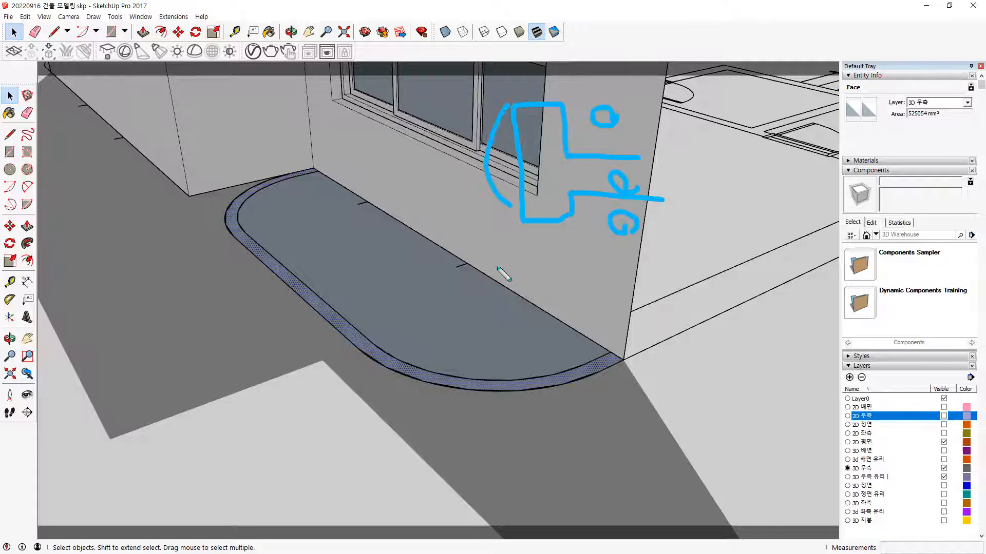
key("Escape")
left_click(499, 495)
Push/Pull the balcony's curved rim upward by 300 mm.
key("p")
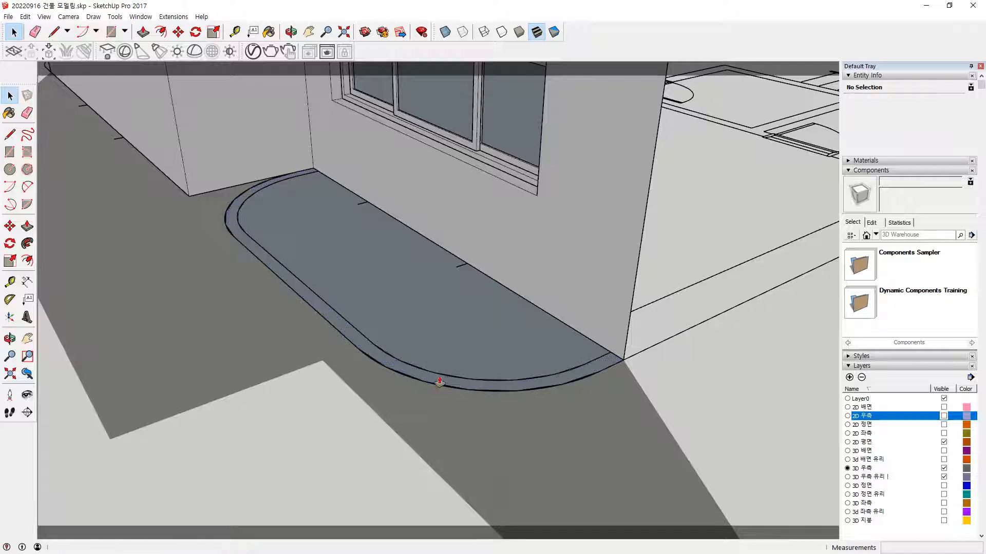
left_click_drag(427, 375, 404, 296)
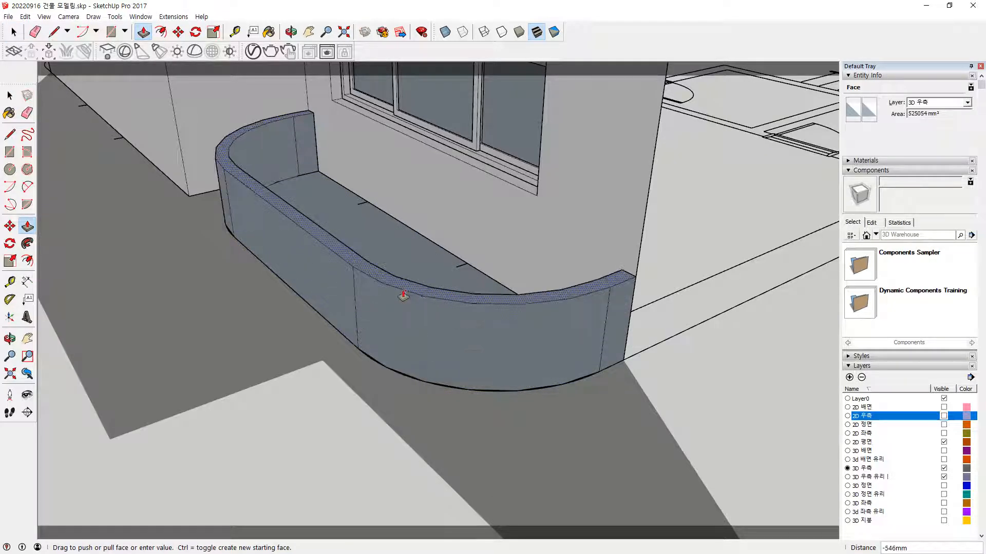
type("300")
key("Return")
Push/Pull the balcony floor inside the rim upward by 50 mm.
middle_click_drag(414, 424, 352, 406)
left_click(424, 306)
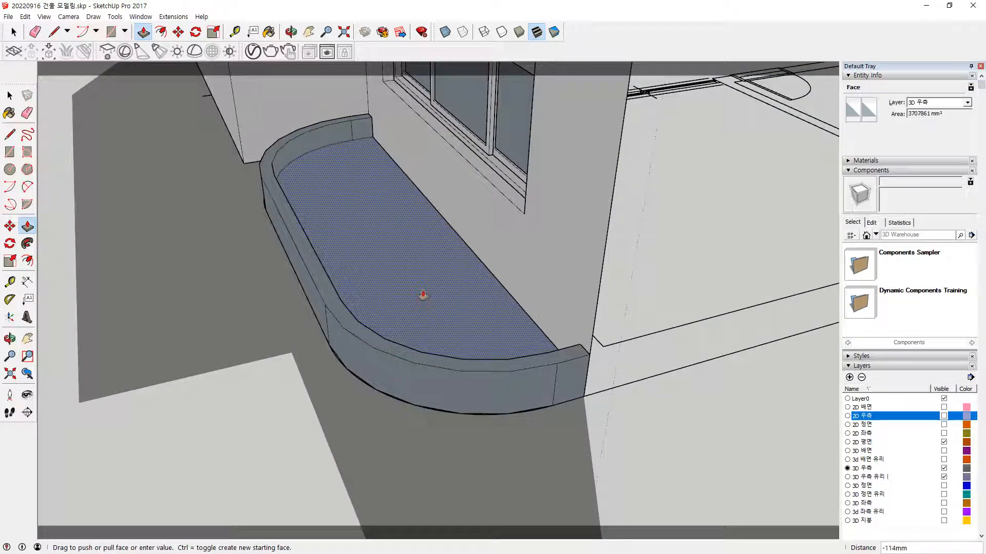
type("50")
key("Return")
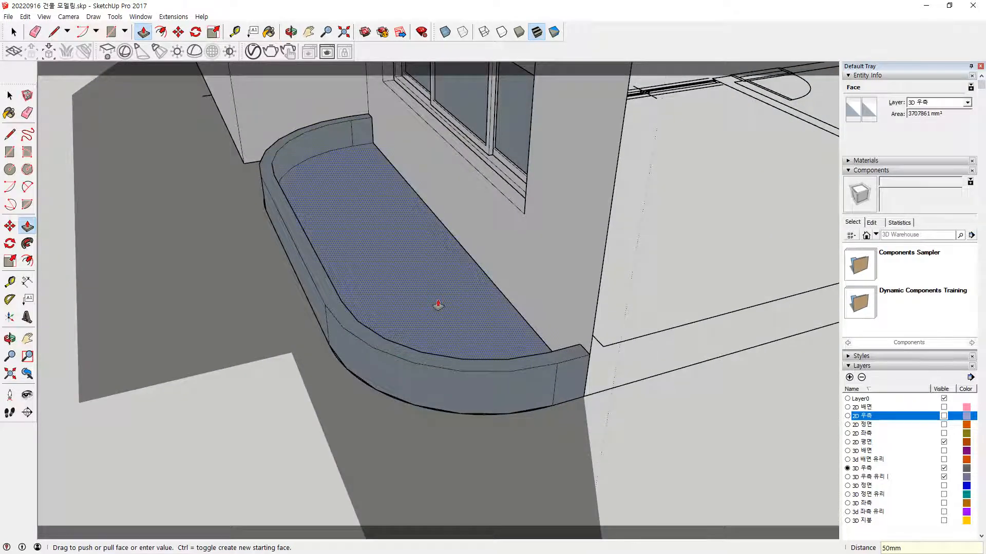
Push/Pull the balcony floor inside the rim further upward, keeping it below the rim's top.
left_click(426, 307)
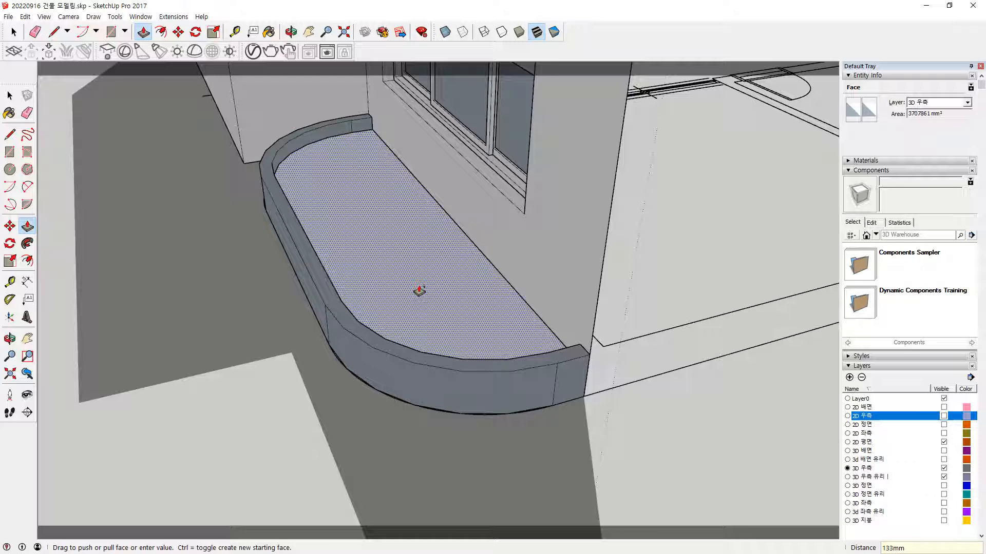
key("Return")
Select all connected balcony geometry and move it about 2059 mm straight out from the building wall.
middle_click_drag(407, 297, 453, 411)
key("space")
left_click(453, 410)
triple_click(453, 411)
scroll(435, 410, "down", 3)
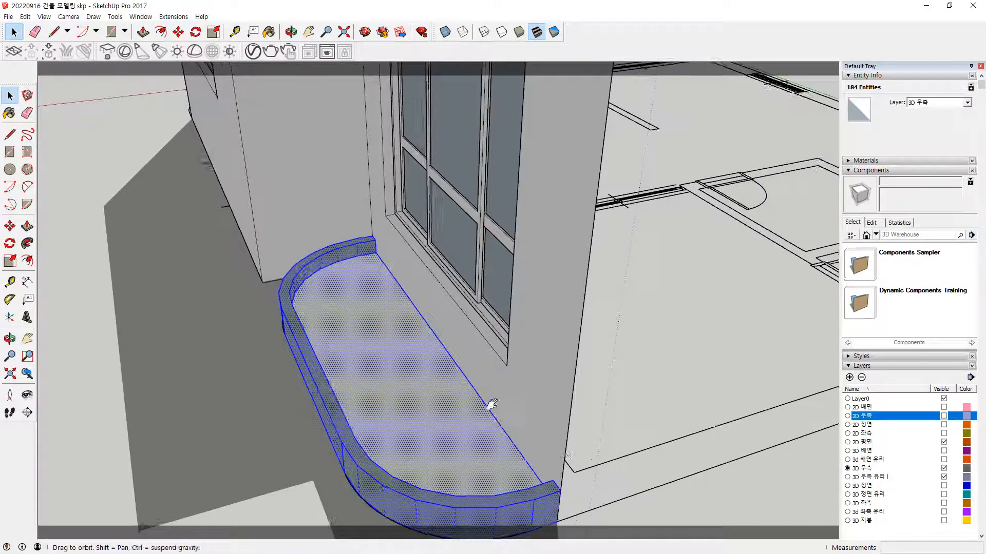
middle_click_drag(471, 450, 521, 296, "shift")
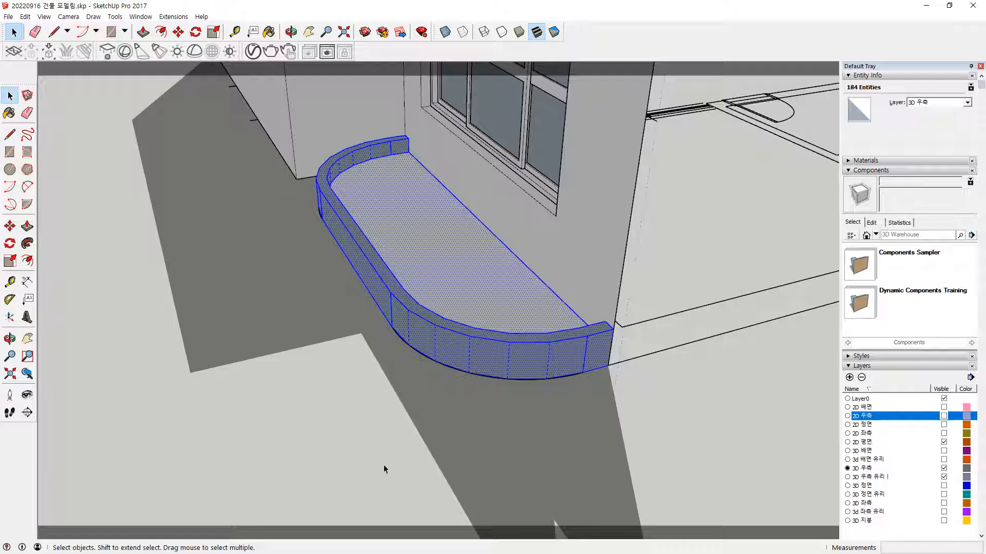
key("m")
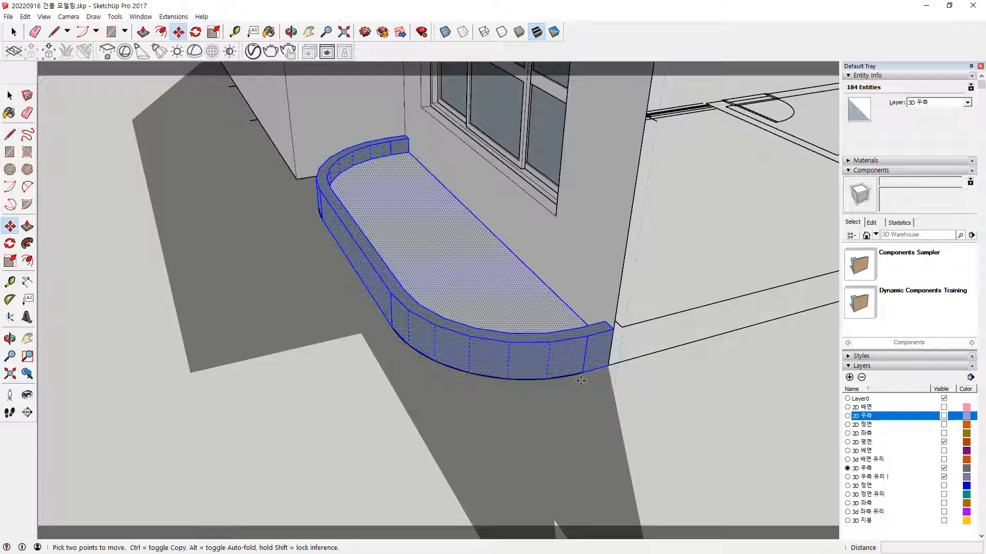
left_click(606, 369)
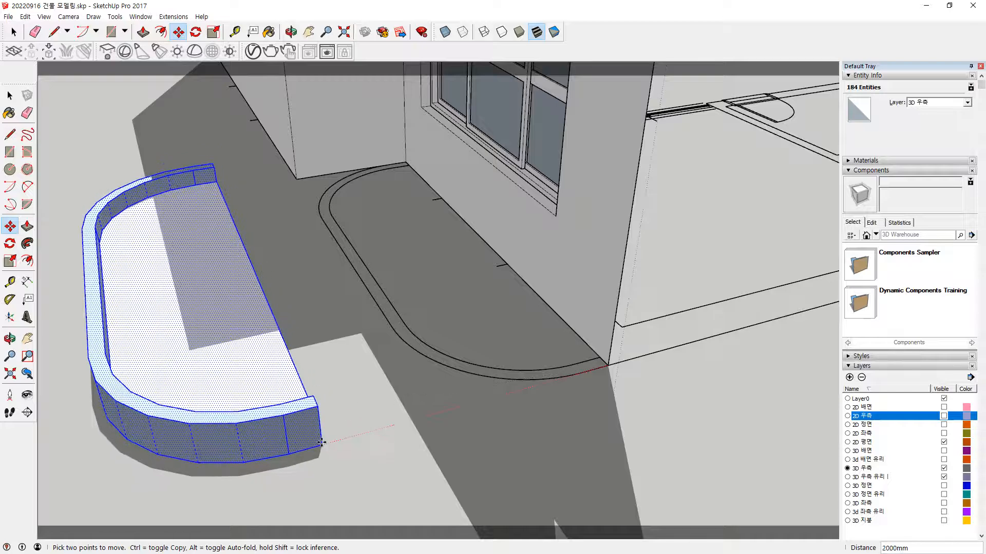
left_click(311, 450)
Erase the bottom edge along the balcony's wall side to clear the lower strip and base face under the floor slab.
middle_click_drag(311, 450, 143, 365)
scroll(262, 308, "up", 4)
scroll(300, 288, "up", 1)
key("space")
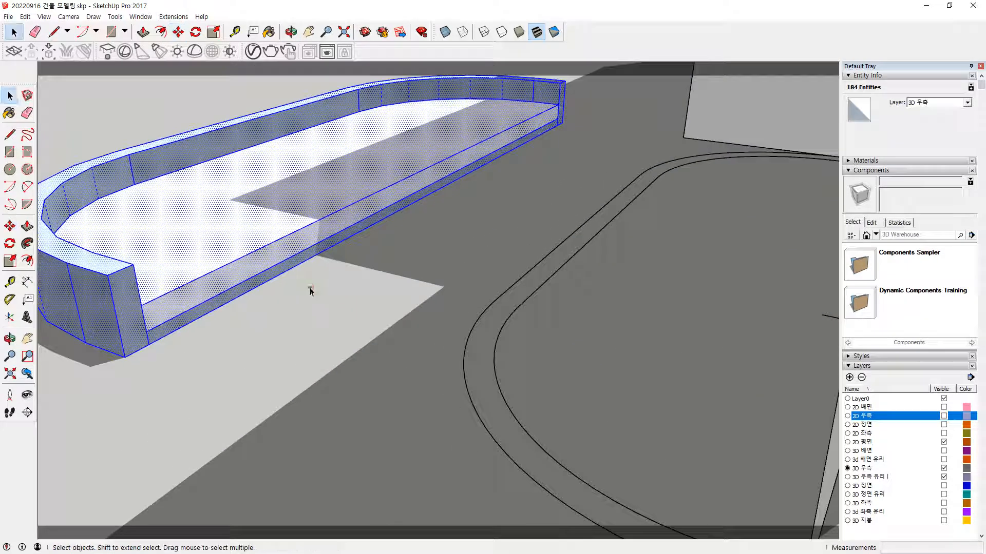
left_click(309, 288)
key("e")
left_click(306, 261)
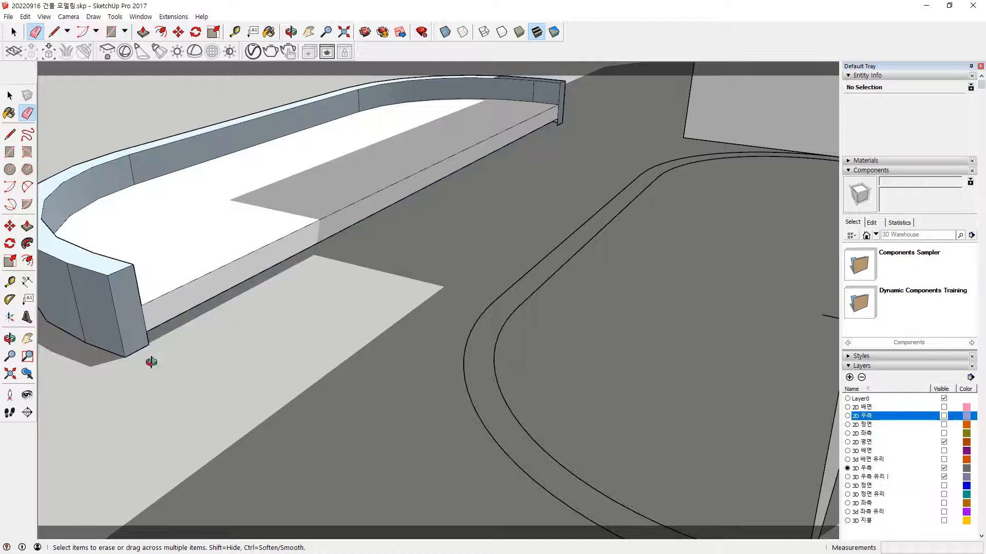
middle_click_drag(151, 362, 362, 68)
mouse_move(372, 121)
middle_mouse_down()
mouse_move(370, 136)
mouse_move(285, 211)
mouse_move(288, 308)
mouse_move(534, 200)
middle_mouse_up()
mouse_move(555, 169)
left_mouse_down()
mouse_move(490, 163)
mouse_move(282, 279)
mouse_move(440, 378)
left_mouse_up()
mouse_move(440, 379)
middle_mouse_down()
mouse_move(365, 201)
mouse_move(339, 255)
mouse_move(354, 526)
mouse_move(356, 496)
middle_mouse_up()
mouse_move(395, 427)
middle_mouse_down("shift")
mouse_move(471, 159)
mouse_move(185, 418)
middle_mouse_up("shift")
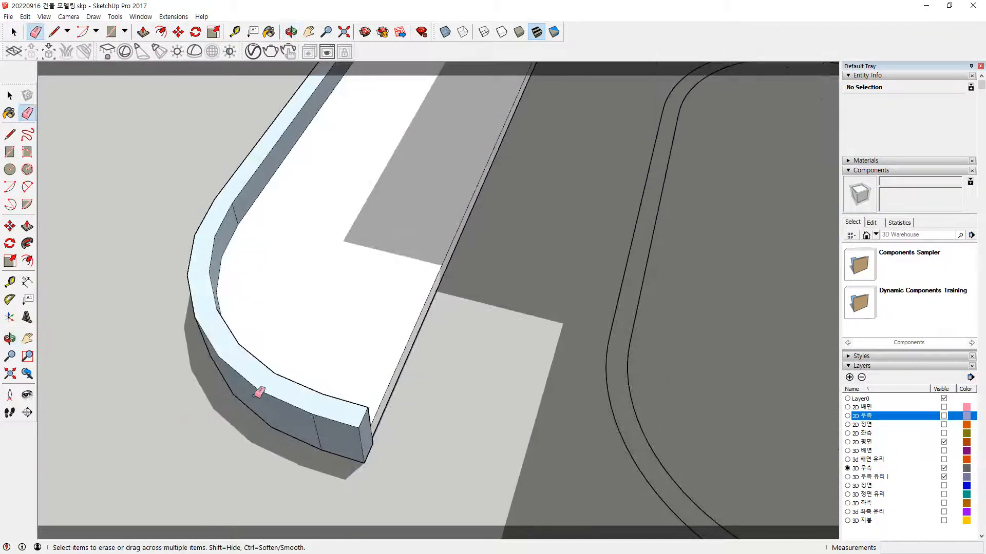
key("space")
left_click(286, 388)
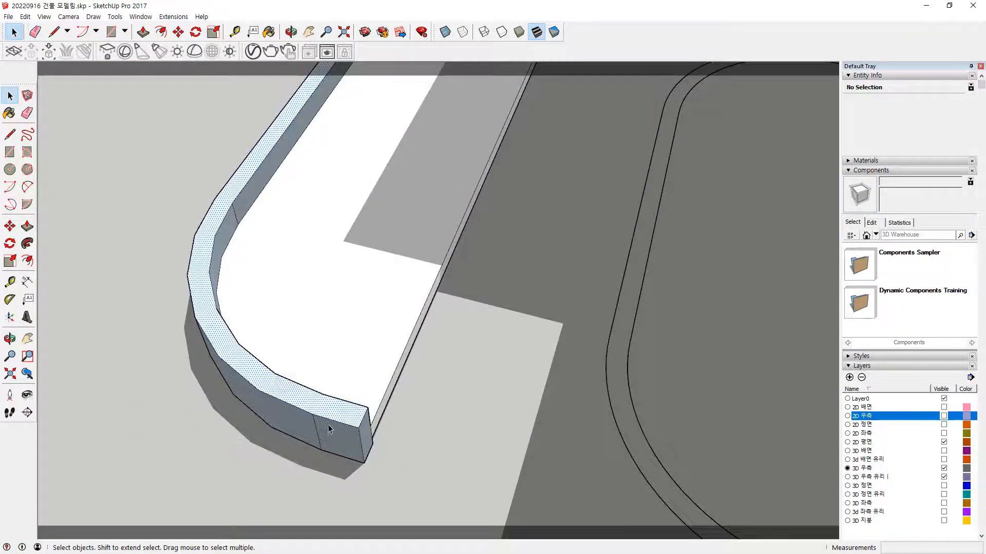
key("m")
key("ctrl")
left_click(359, 427)
middle_click_drag(362, 453, 341, 66)
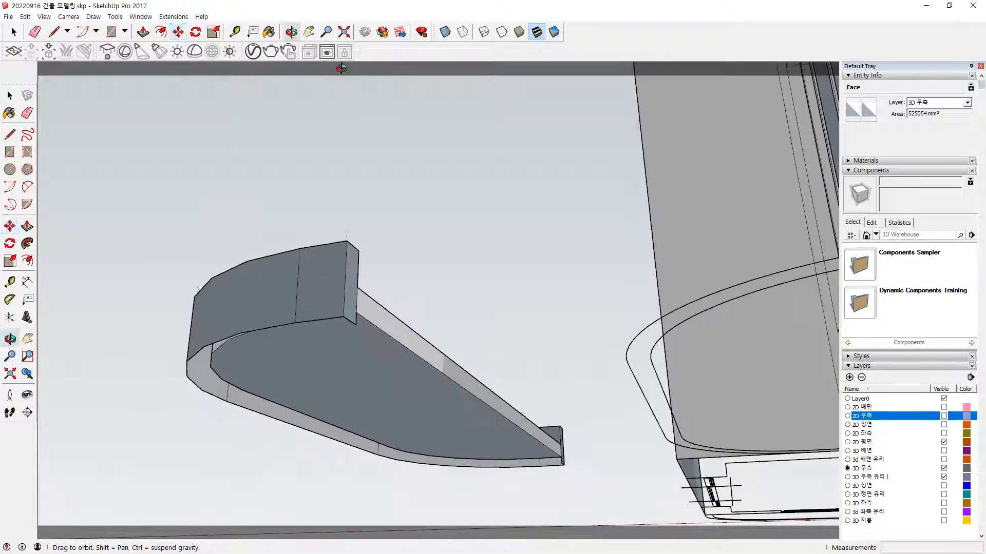
left_click(342, 317)
key("Escape")
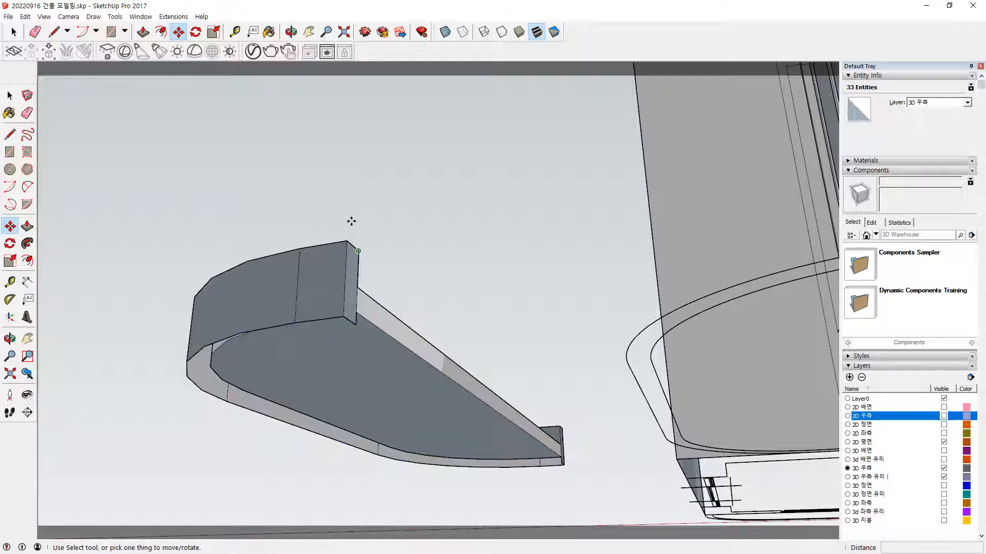
Copy the rim's top face straight down to the rim's bottom corner to close its underside.
middle_click_drag(354, 236, 308, 447)
key("space")
left_click(319, 485)
middle_click_drag(319, 485, 366, 160, "shift")
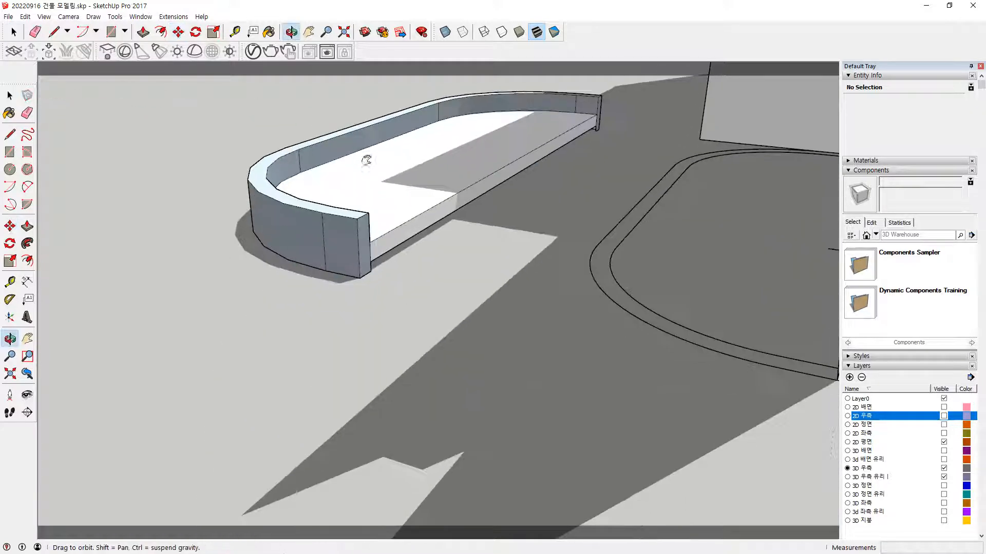
scroll(342, 216, "up", 3)
left_click(343, 203)
key("m")
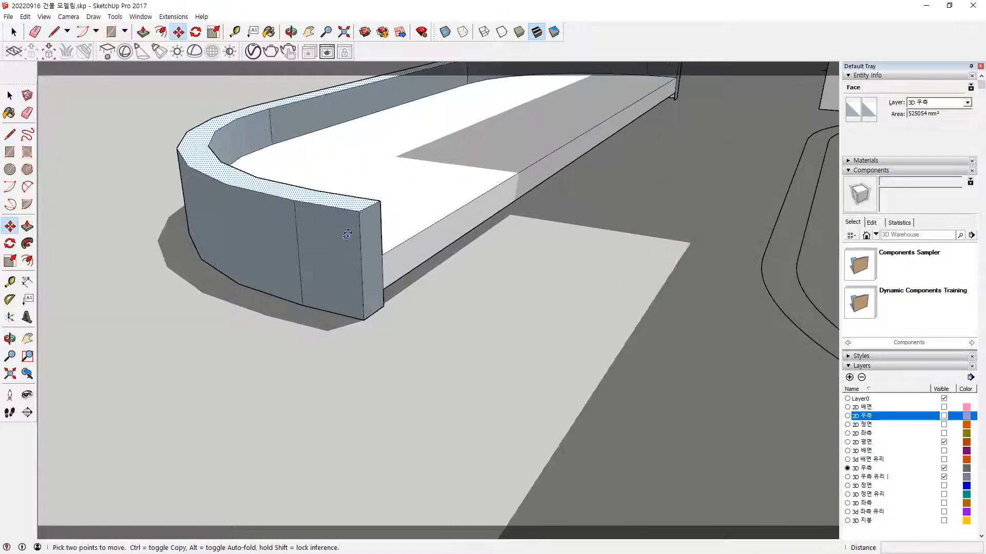
key("ctrl")
left_click(360, 211)
middle_click_drag(359, 282, 373, 173)
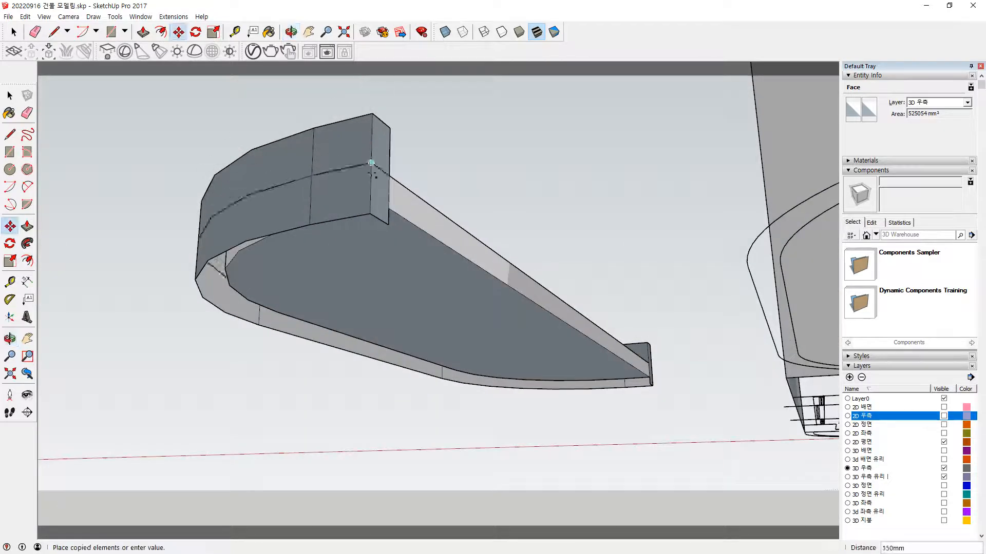
left_click(370, 212)
middle_click_drag(399, 246, 251, 364)
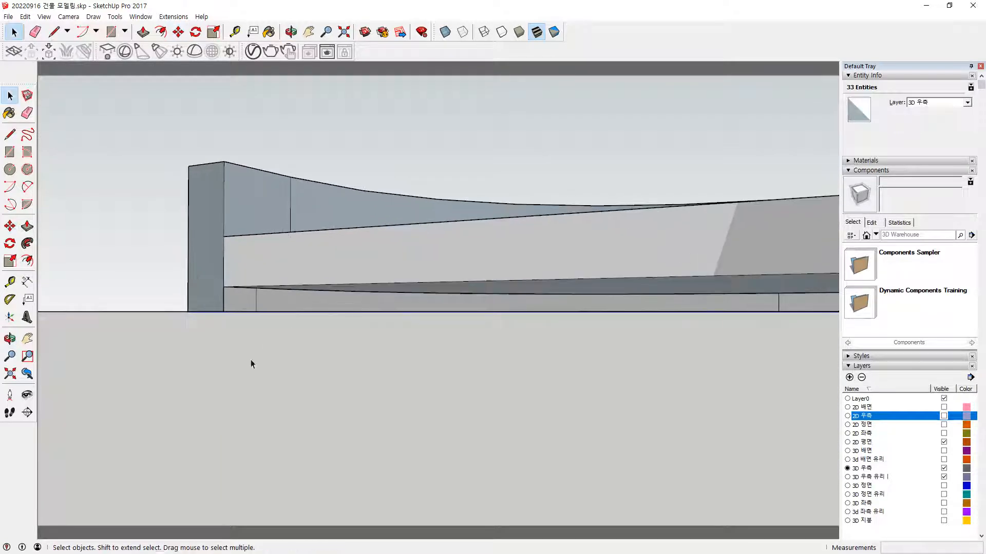
Draw a rectangle beneath the balcony from the rim's lower inner edge to the floor slab's end corner.
left_click(268, 320)
middle_click_drag(268, 317, 176, 231)
scroll(221, 257, "up", 5)
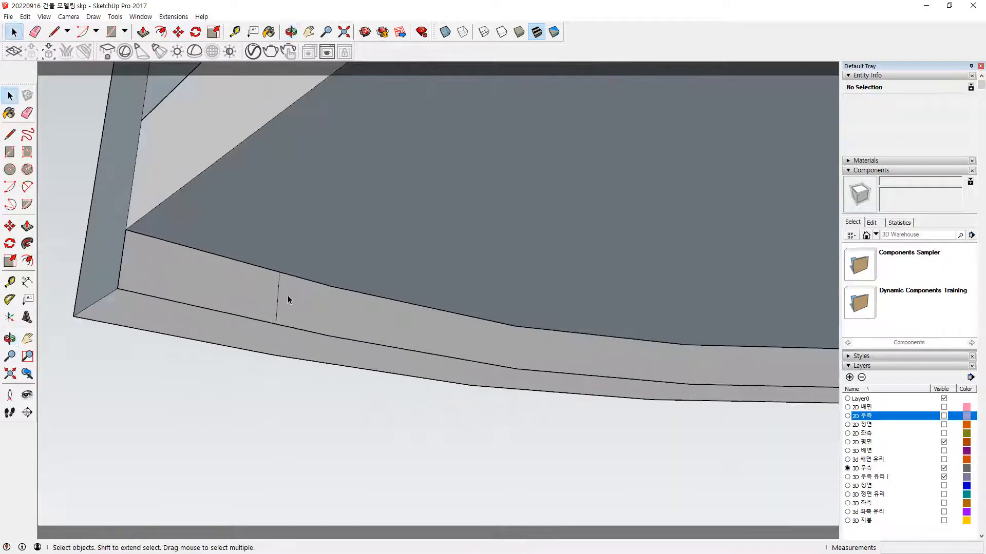
key("l")
left_click(126, 229)
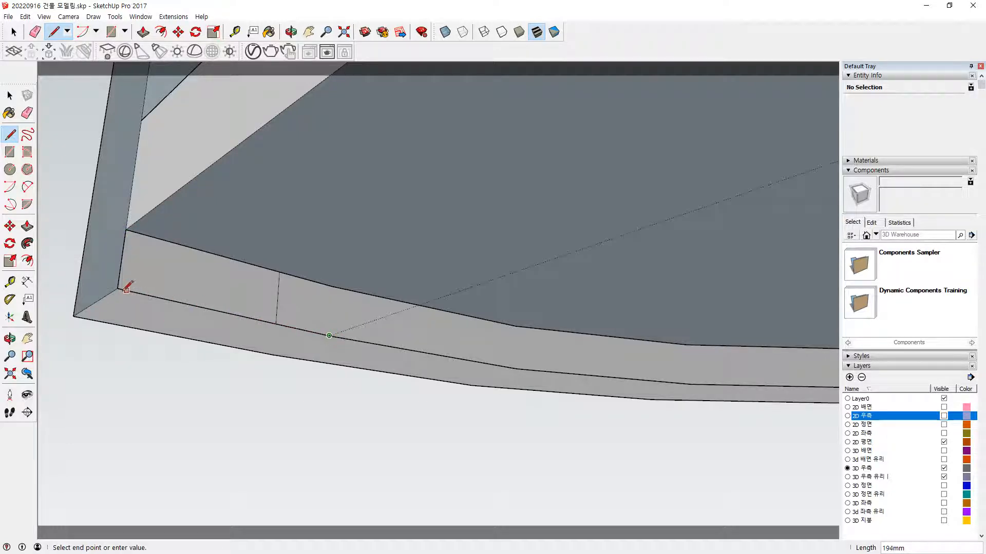
key("r")
left_click(329, 335)
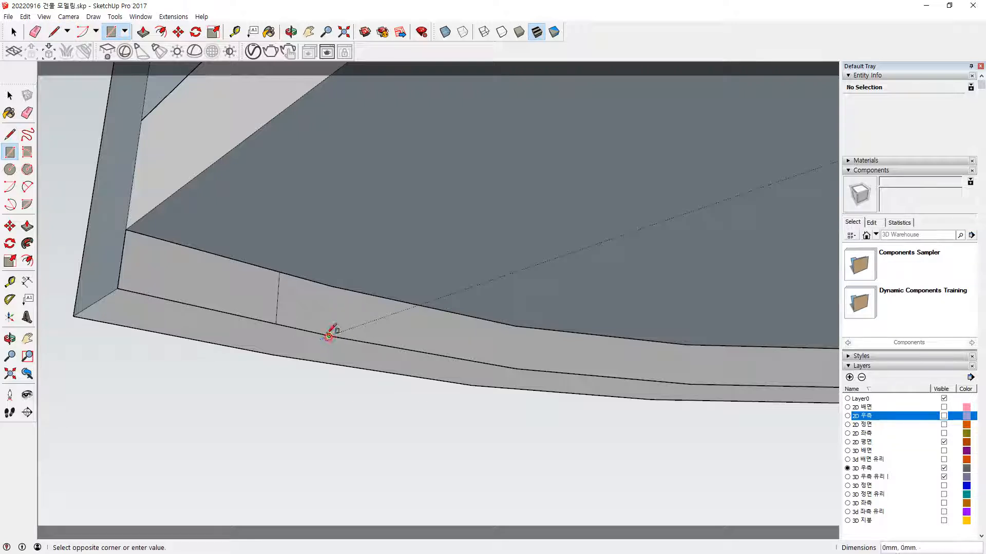
left_click(125, 229)
Reverse the faces on the rim's underside, its near end face and the adjoining inner wall segment.
middle_click_drag(360, 310, 298, 354)
key("space")
left_click(274, 352)
right_click(204, 340)
key("r")
left_click(84, 370)
middle_click_drag(84, 372, 96, 275)
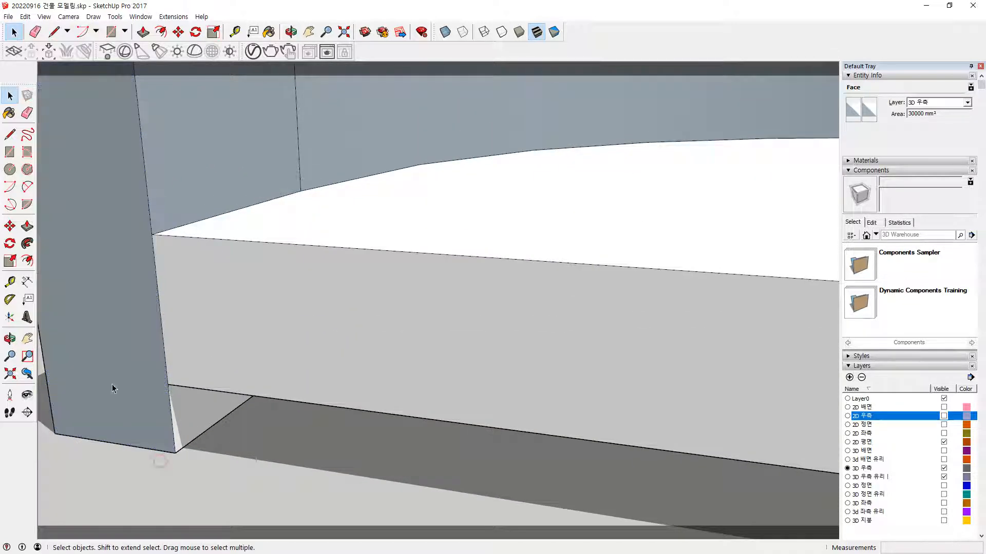
right_click(115, 332)
key("r")
right_click(213, 157)
key("r")
Reverse the faces on the rim's near curved inner wall and its straight inner wall.
scroll(453, 150, "down", 5)
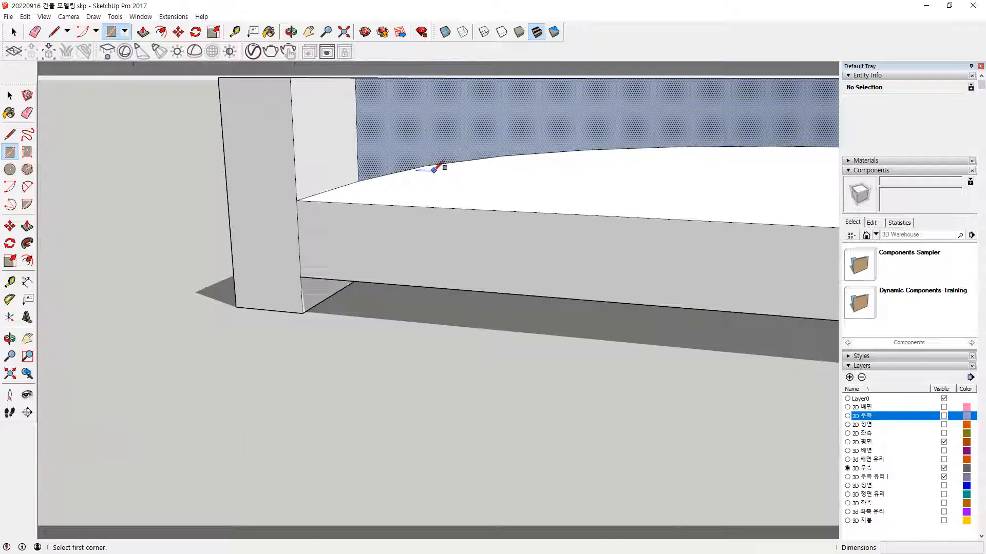
key("r")
key("space")
right_click(460, 130)
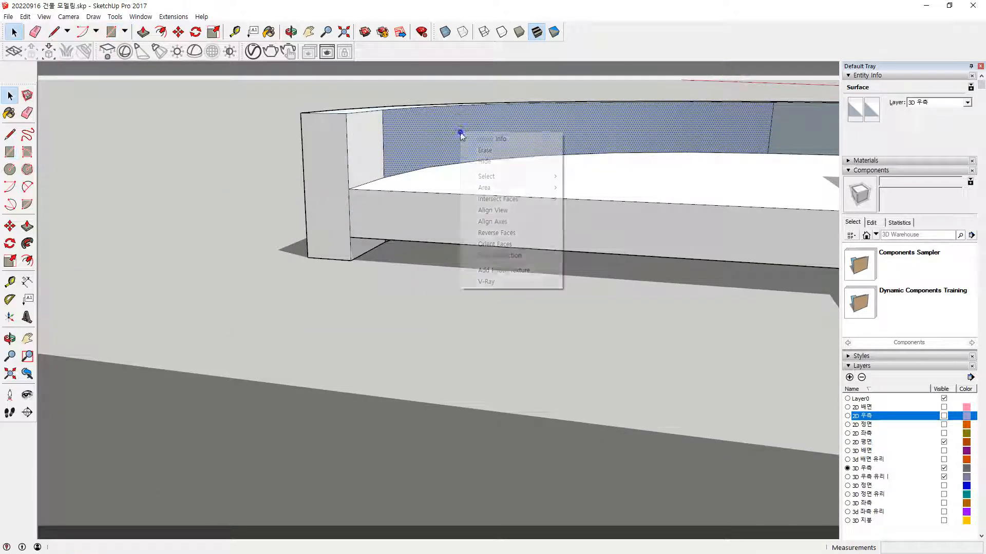
key("r")
right_click(812, 145)
key("r")
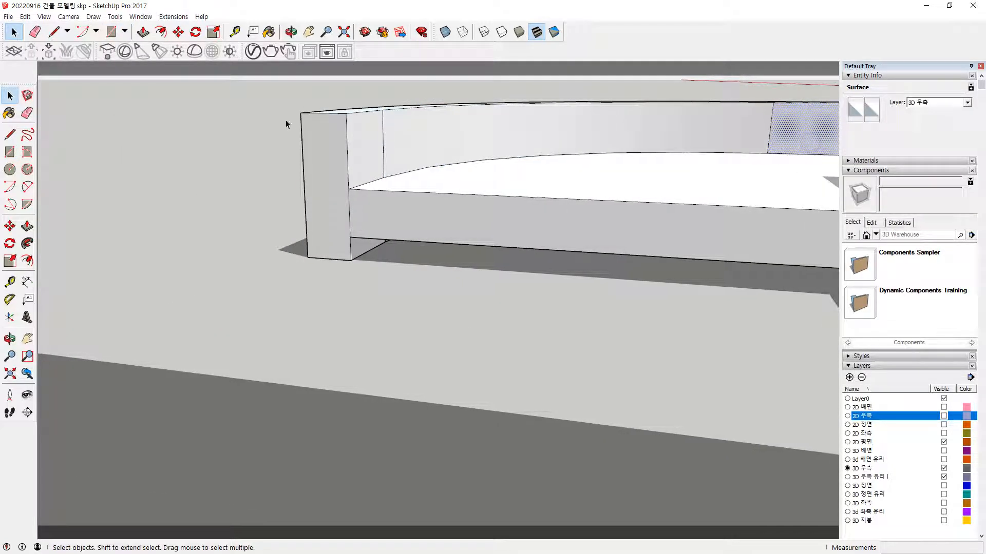
Erase the edge between the rim's near end face and the floor slab's wall-side face.
middle_click_drag(271, 201, 387, 267)
key("e")
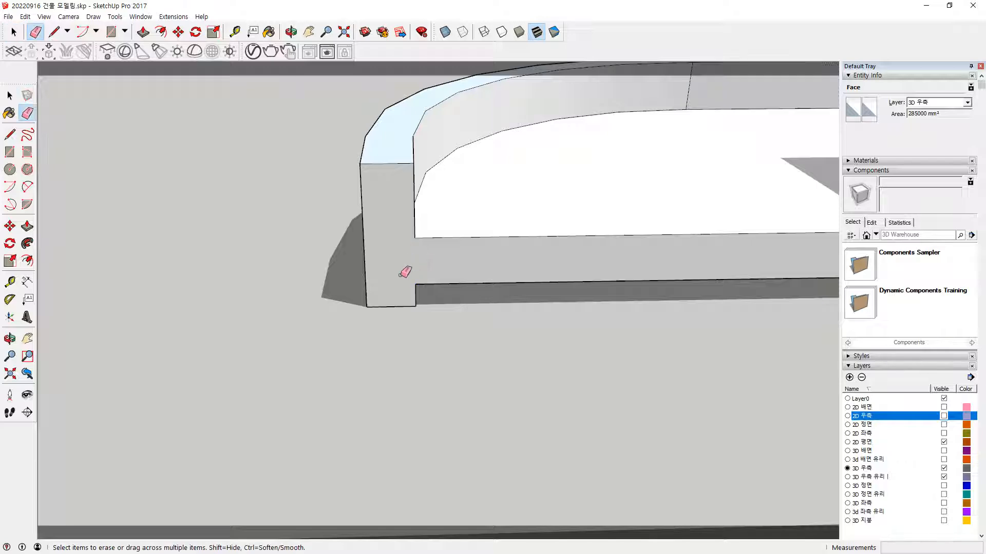
scroll(400, 262, "up", 6)
Reverse the inner faces of the rim's far curved end and its last short segment.
scroll(516, 255, "down", 6)
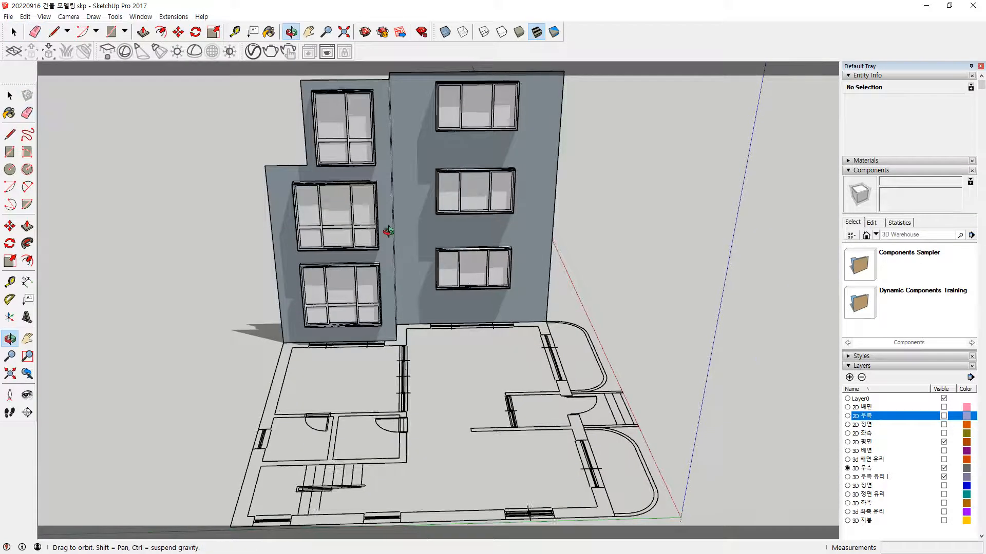
middle_click_drag(345, 214, 370, 306)
scroll(394, 360, "up", 5)
scroll(389, 364, "up", 3)
key("space")
right_click(395, 269)
key("r")
right_click(533, 241)
key("Escape")
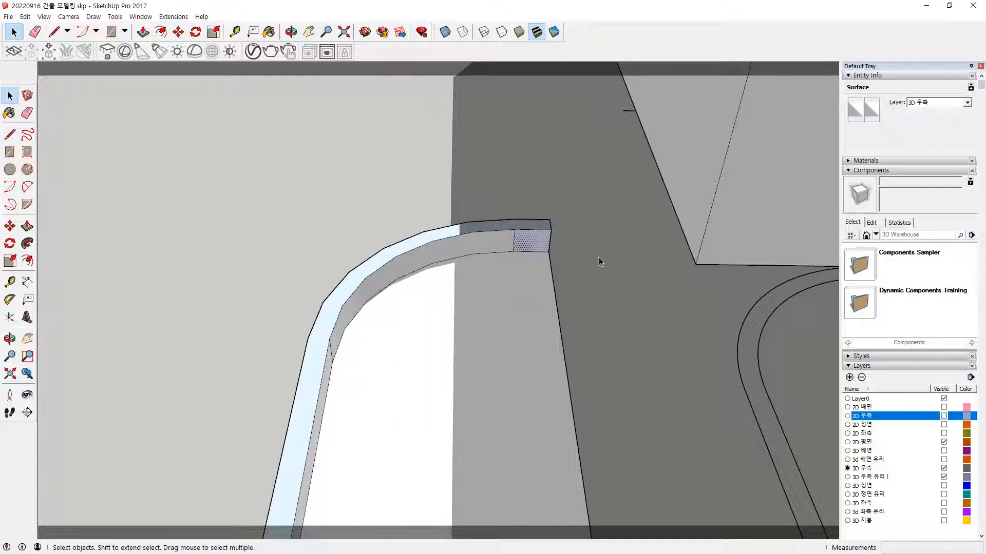
Erase the leftover edge at the rim's far end where it meets the floor slab.
middle_click_drag(592, 262, 539, 260)
key("e")
left_click(534, 261)
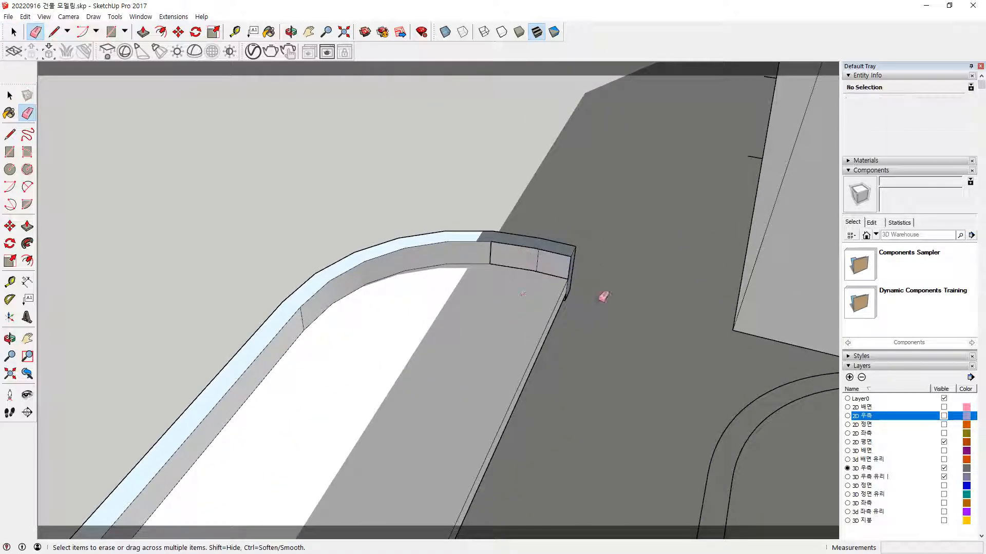
Reverse the faces on the rim's outer side, covering the straight, curved and short end segments.
mouse_move(610, 290)
middle_mouse_down()
mouse_move(580, 315)
mouse_move(406, 211)
mouse_move(543, 257)
middle_mouse_up()
key("space")
left_click(575, 305)
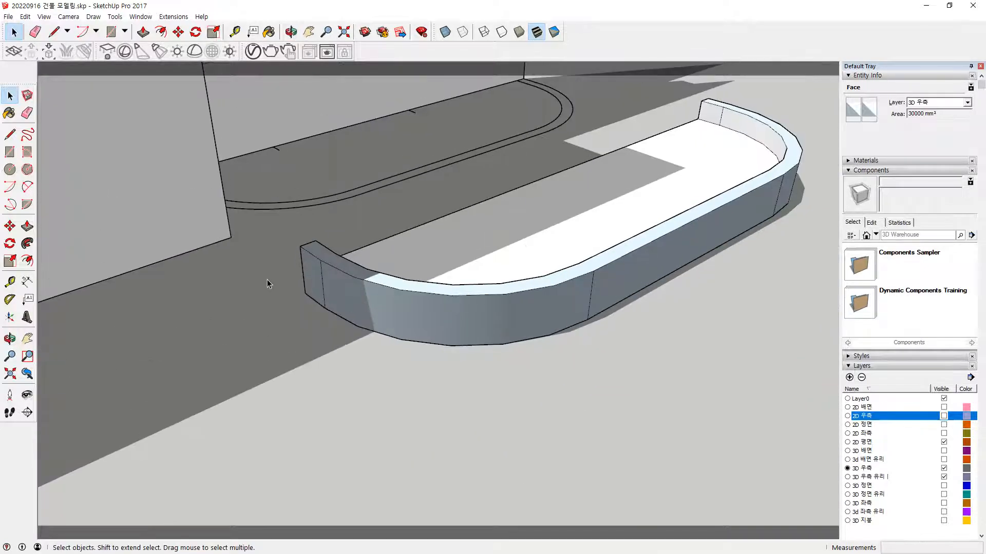
left_click(645, 260)
key("o")
middle_click_drag(778, 263, 77, 259)
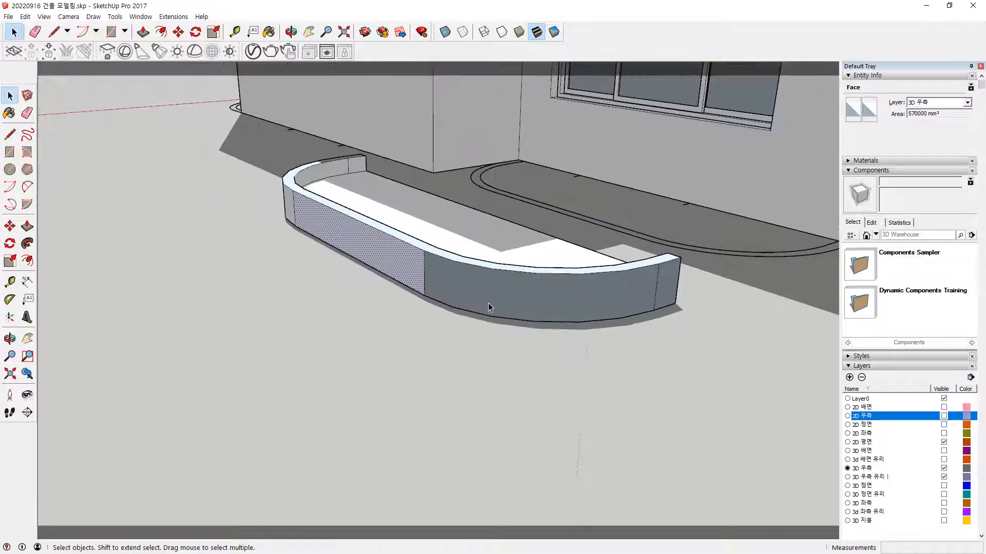
left_click(591, 303)
left_click(677, 303)
middle_click_drag(693, 330, 539, 342)
Select all connected balcony geometry and make it a group.
scroll(539, 342, "up", 3)
triple_click(516, 296)
right_click(515, 296)
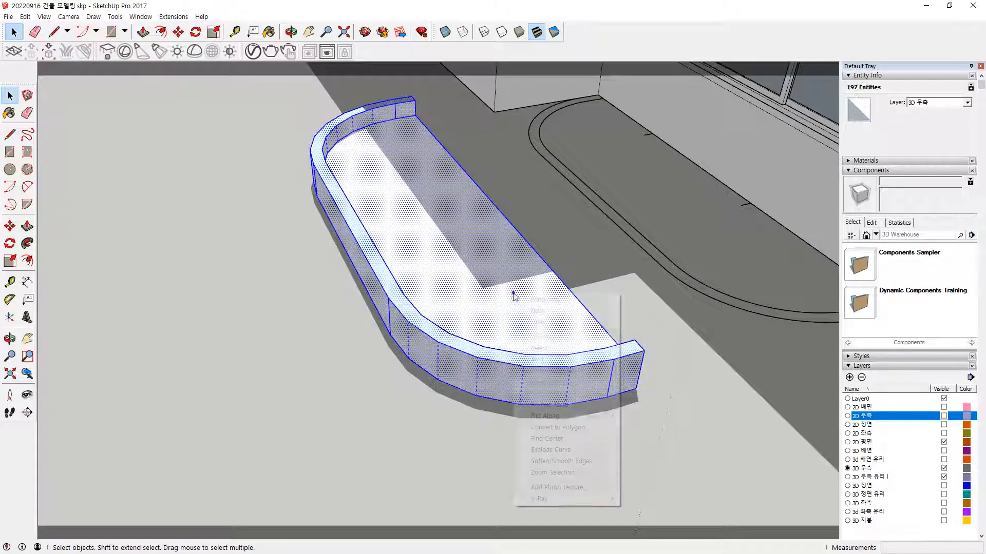
key("g")
Move the balcony group by its lower end corner back onto the matching wall corner of the plan outline.
middle_click_drag(493, 335, 436, 389)
key("m")
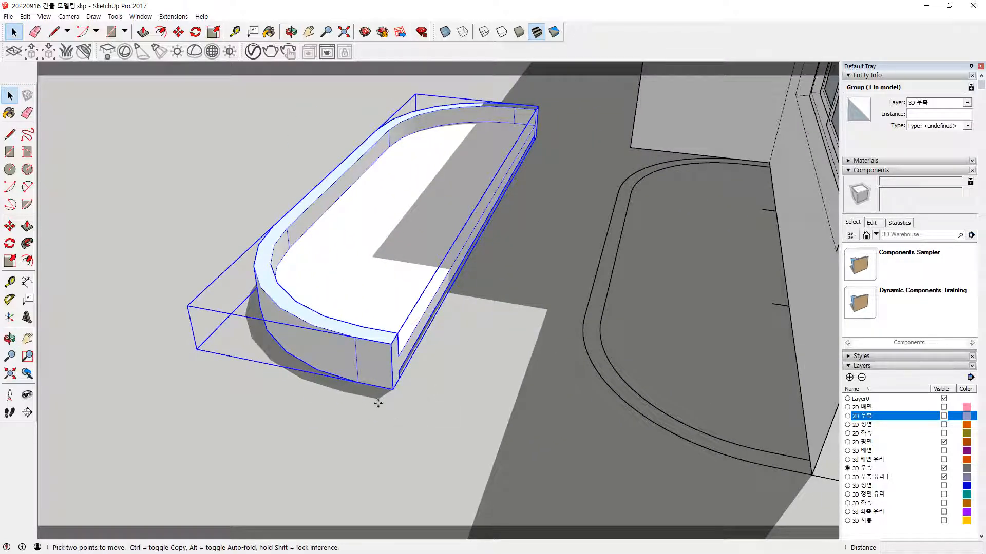
left_click(392, 389)
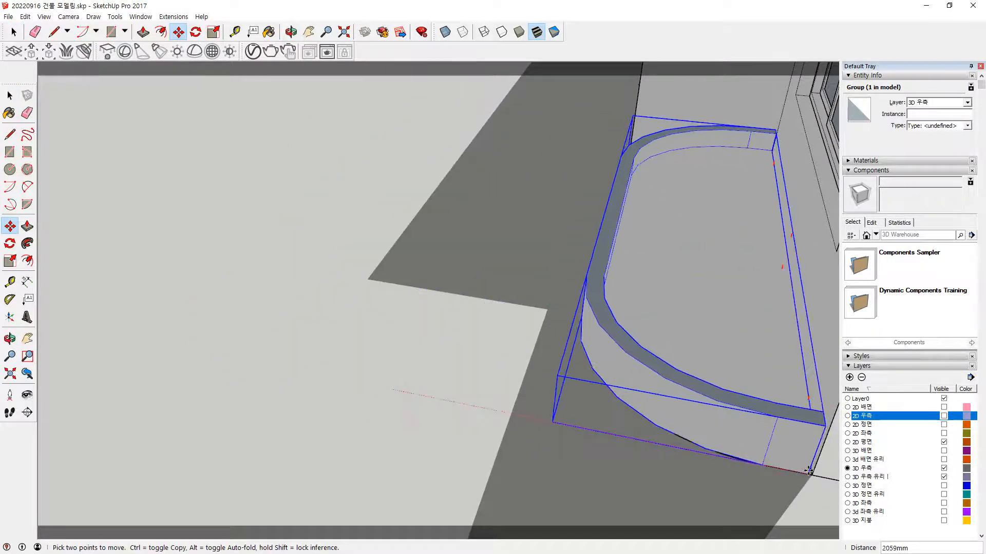
left_click(813, 471)
Show the 2D 우측 layer and raise the balcony group vertically to the balcony base drawn in the elevation.
middle_click_drag(358, 393, 652, 440)
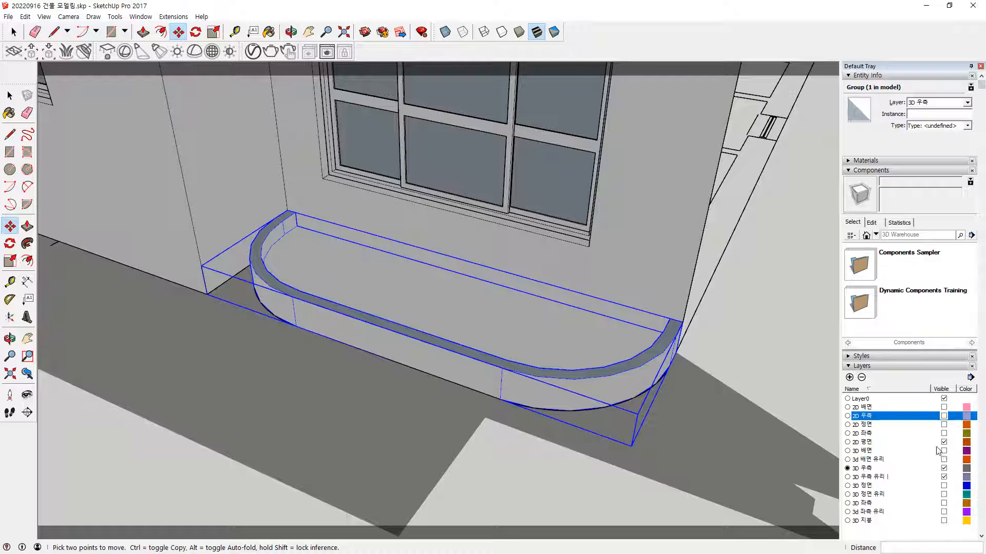
left_click(944, 416)
middle_click_drag(352, 429, 319, 317)
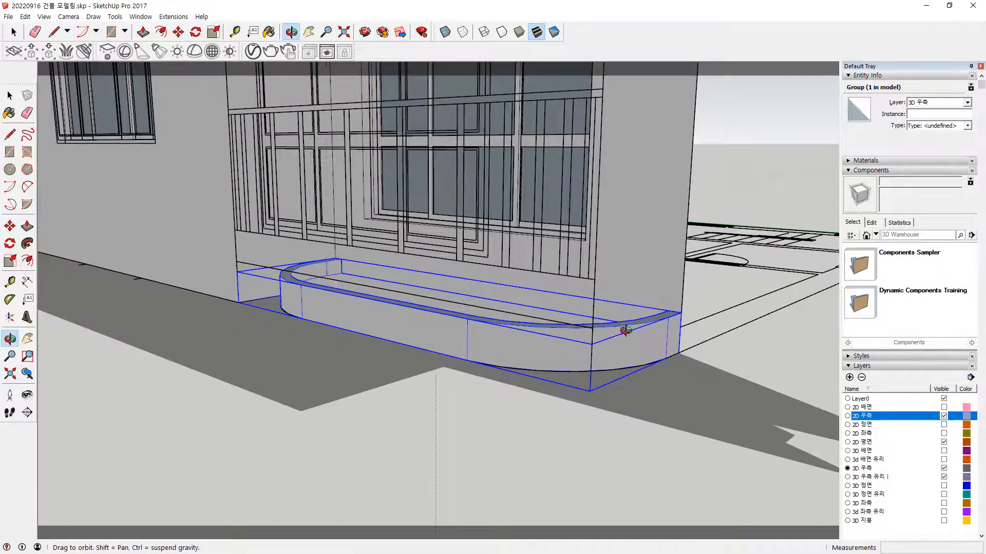
scroll(622, 330, "up", 1)
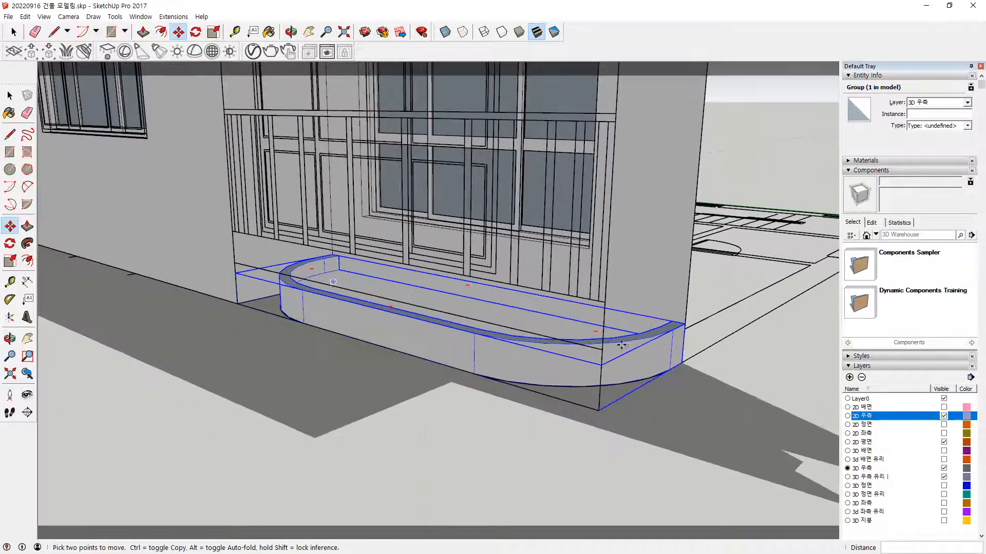
left_click(474, 374)
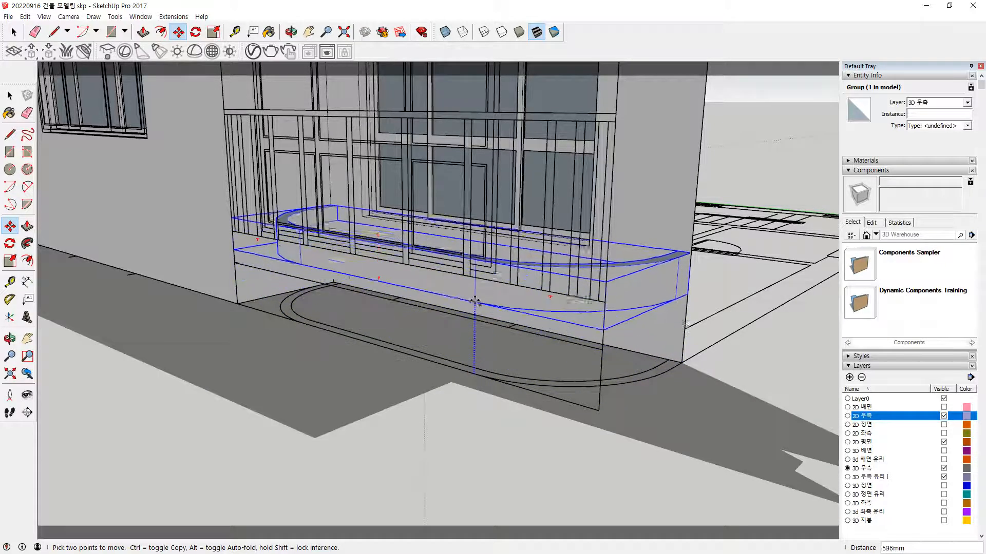
middle_click_drag(472, 308, 463, 340)
left_click(465, 351)
middle_click_drag(360, 369, 220, 456)
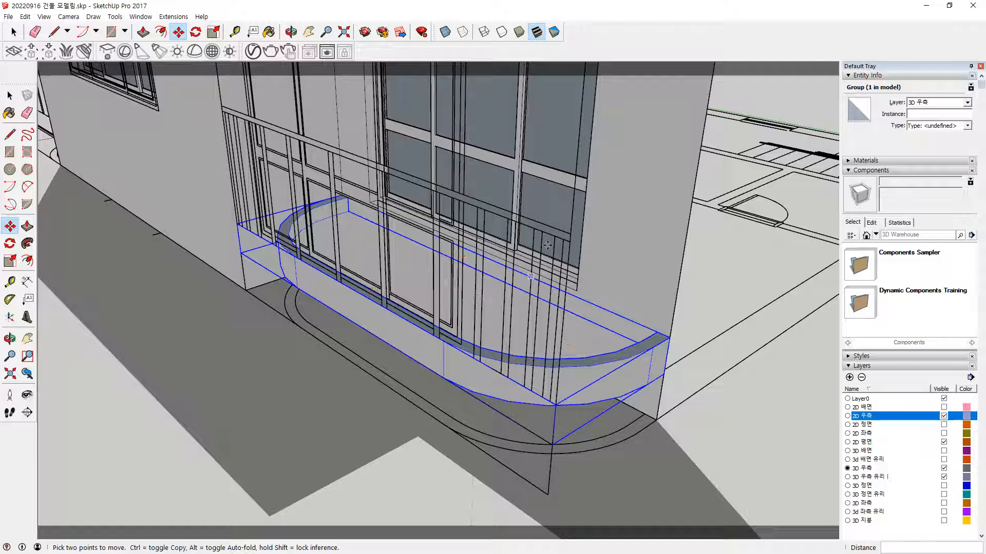
Copy the rim's top face from inside the balcony group and paste it as loose geometry outside the group.
key("space")
double_click(641, 354)
left_click(642, 349)
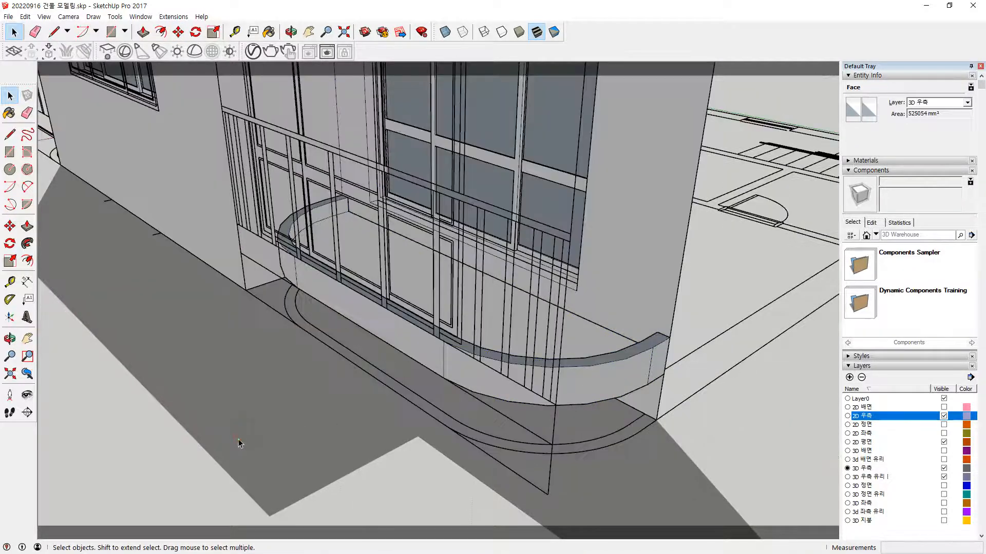
key("ctrl+v")
left_click(418, 444)
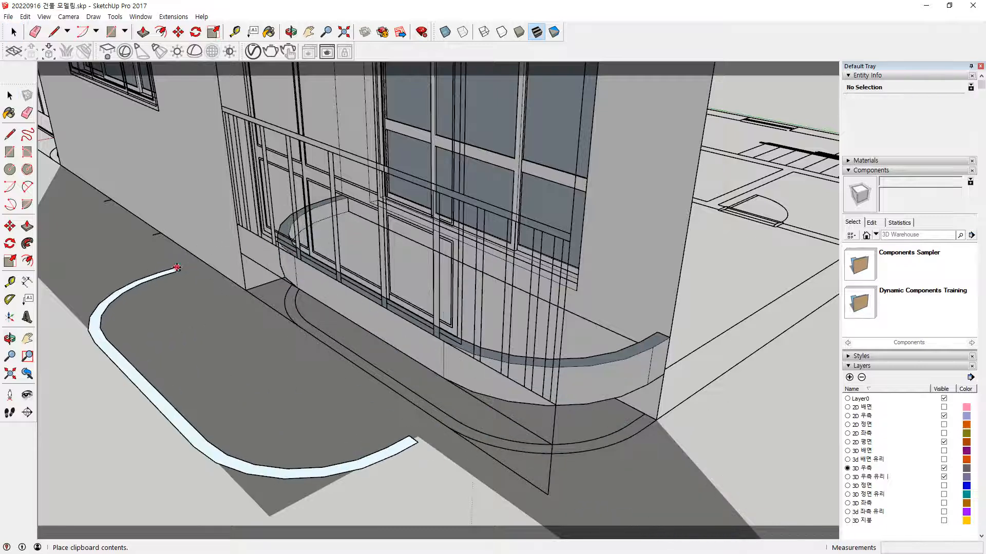
Move the pasted strip to the lower line of the elevation's handrail, and 1200 mm back against the wall above the rim.
left_click(191, 447)
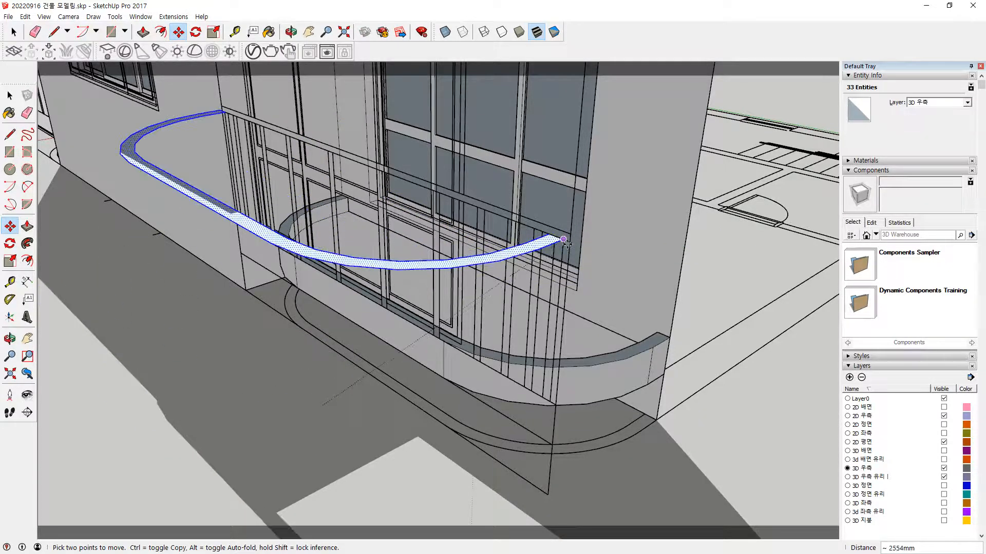
scroll(577, 234, "up", 5)
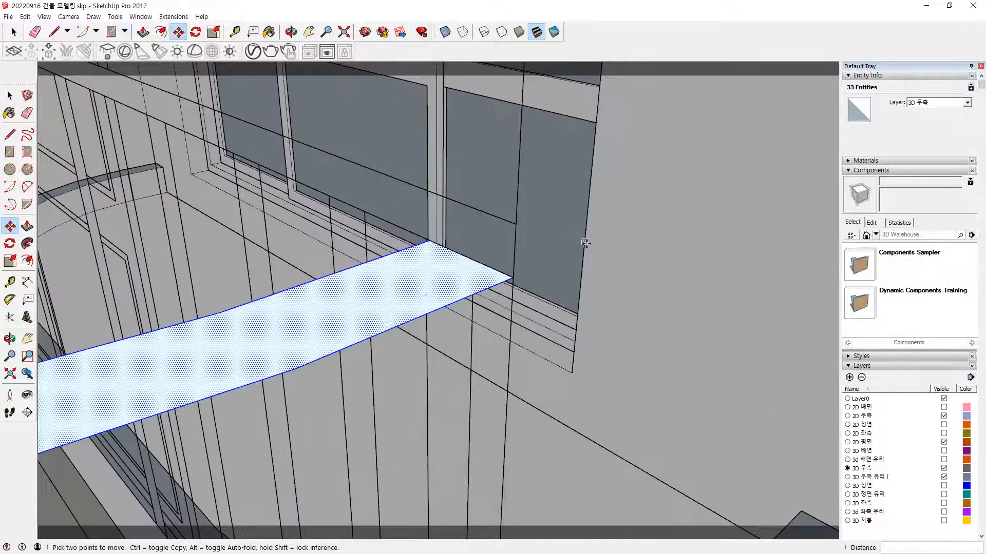
left_click(512, 279)
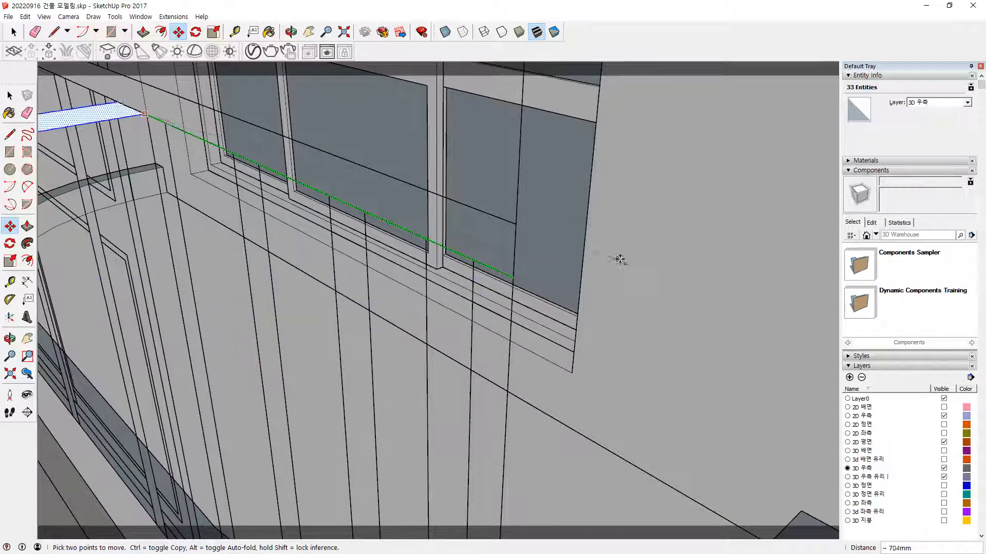
scroll(675, 219, "down", 3)
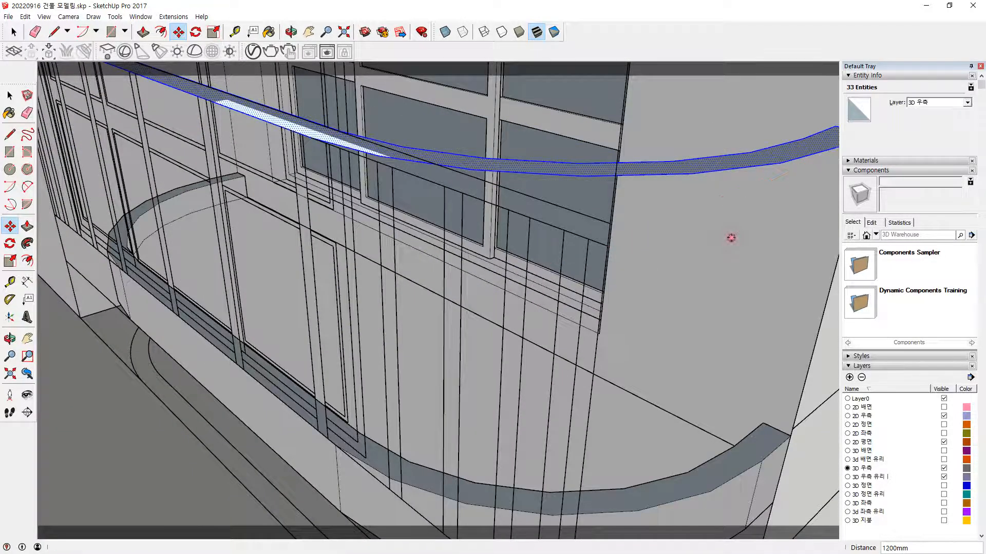
scroll(647, 267, "down", 1)
scroll(628, 257, "up", 4)
Push/Pull the pasted strip upward 45 mm to form the handrail.
middle_click_drag(522, 301, 425, 317)
key("p")
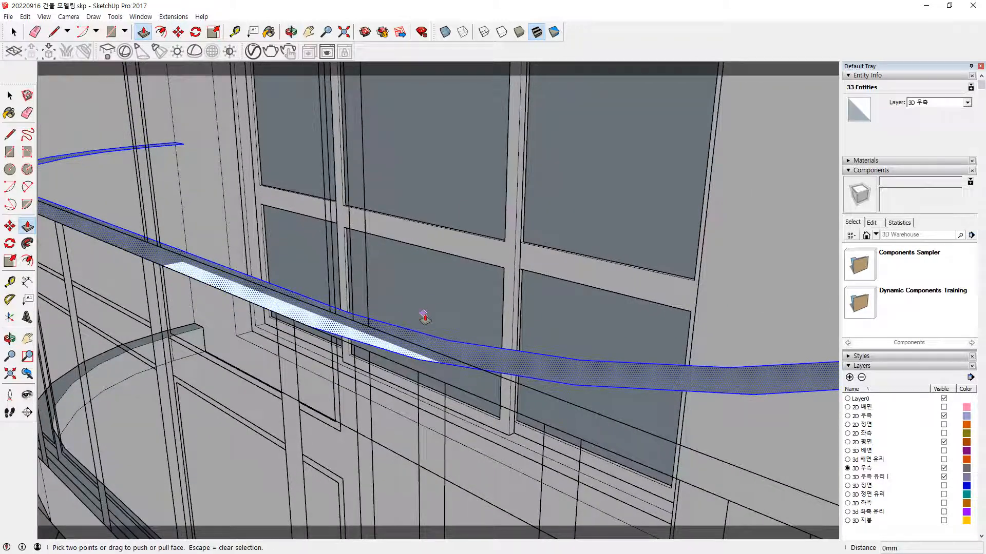
left_click(497, 363)
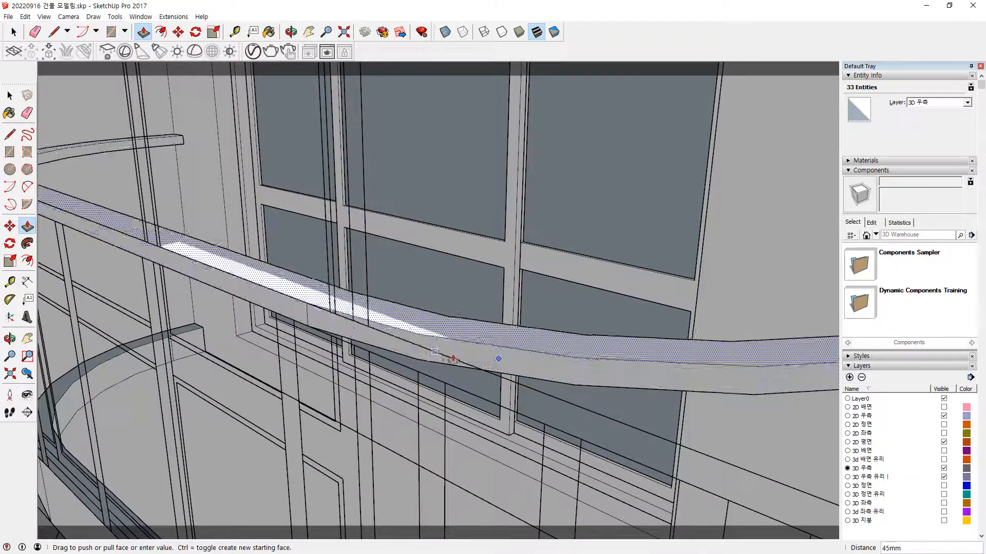
left_click(512, 384)
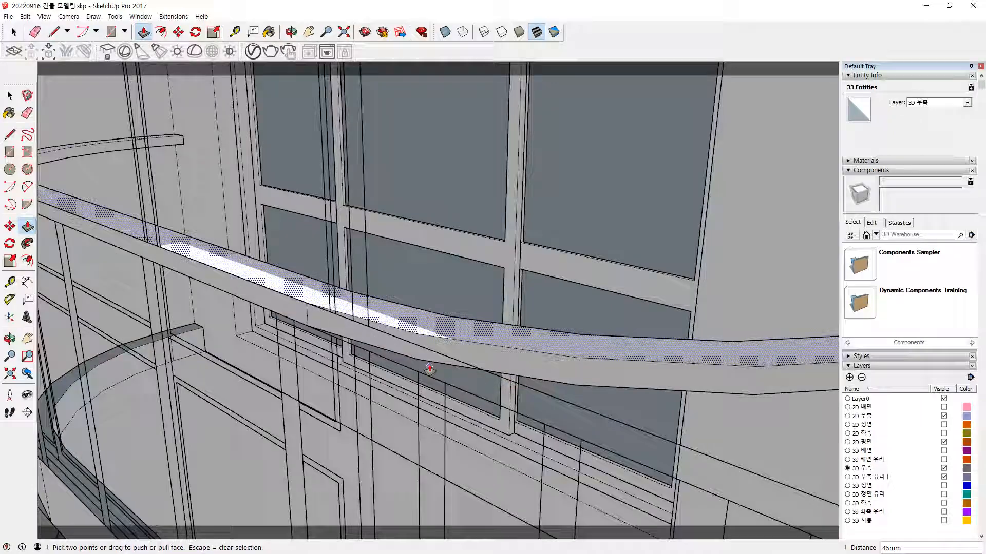
Select all the connected handrail geometry and make it a group.
scroll(426, 361, "down", 4)
key("space")
middle_click_drag(653, 302, 312, 305)
triple_click(332, 292)
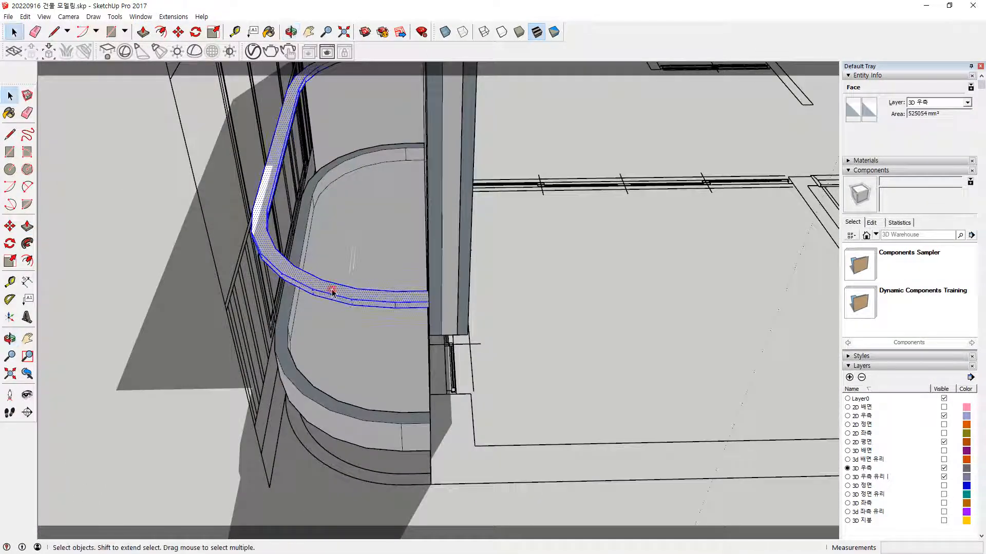
right_click(334, 289)
left_click(362, 377)
Deselect the handrail group and hide the 2D 우측 layer.
middle_click_drag(118, 389, 468, 343)
middle_click_drag(213, 389, 493, 371, "shift")
left_click(352, 448)
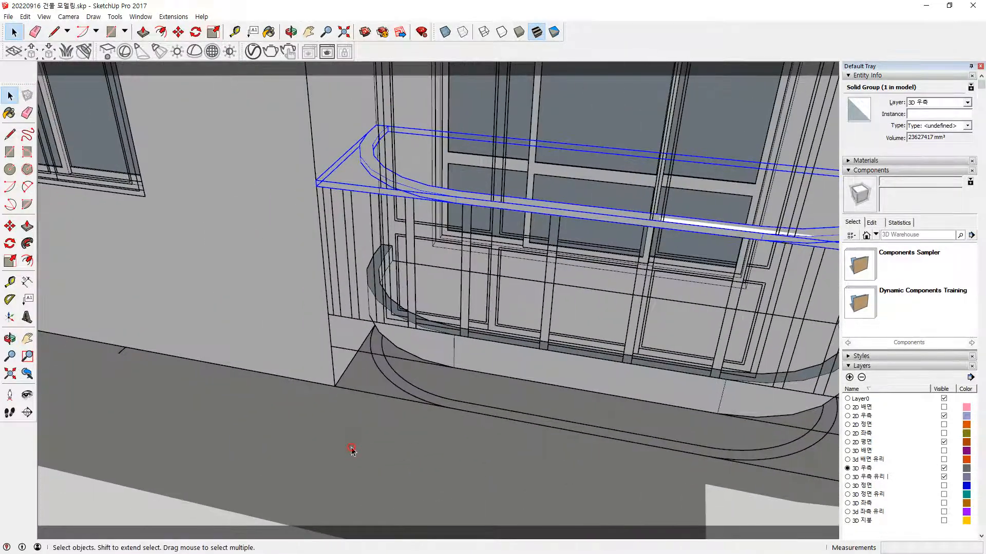
left_click(943, 416)
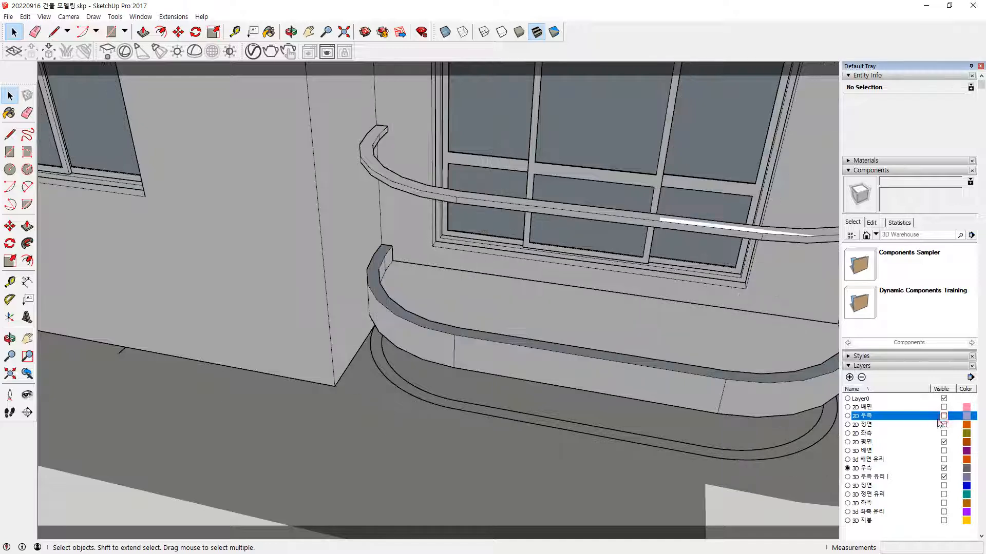
Draw a line across the rim's top at the far end's arc seam, and a midpoint-to-midpoint centre line along the short end segment.
middle_click_drag(510, 430, 450, 312)
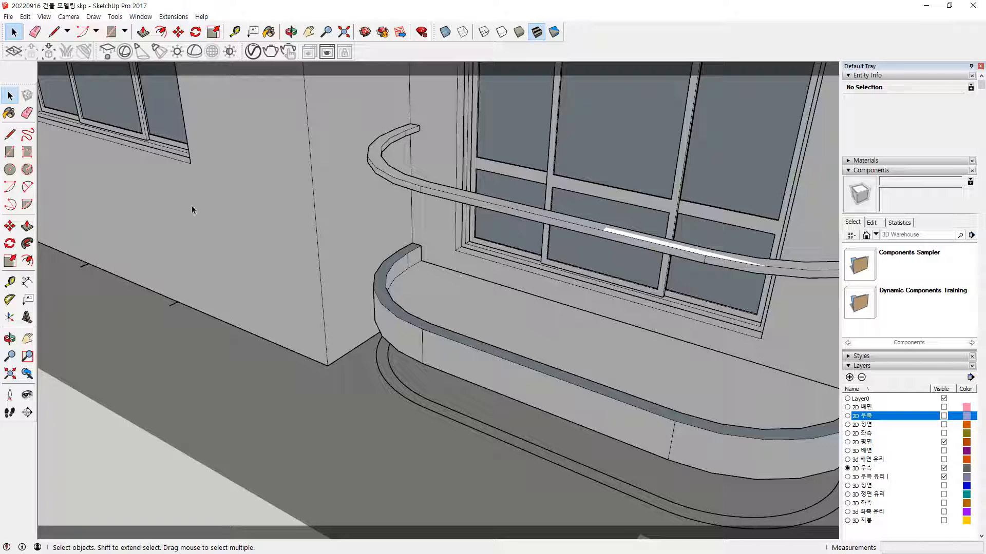
scroll(452, 277, "up", 4)
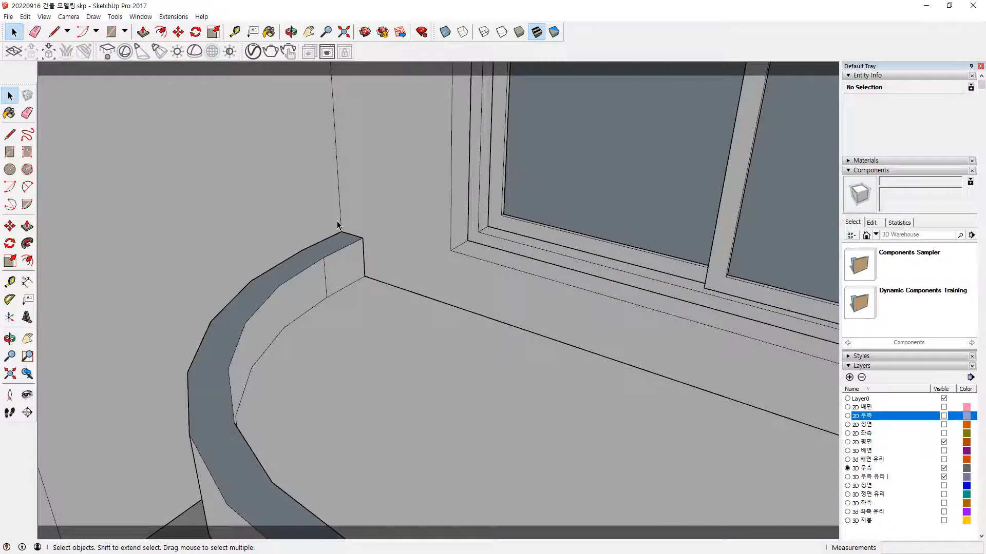
middle_click_drag(337, 225, 353, 249)
key("l")
left_click(318, 262)
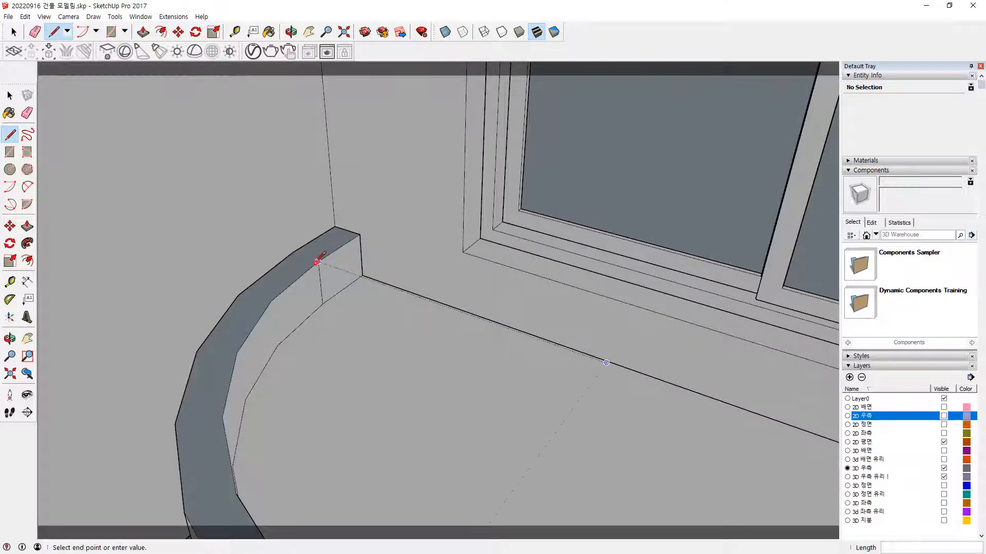
left_click(292, 253)
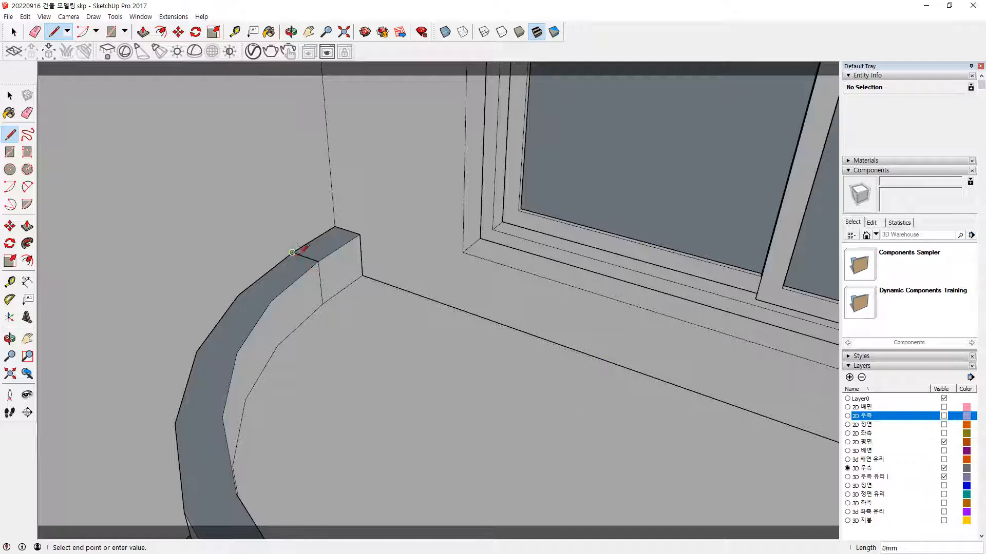
left_click(347, 229)
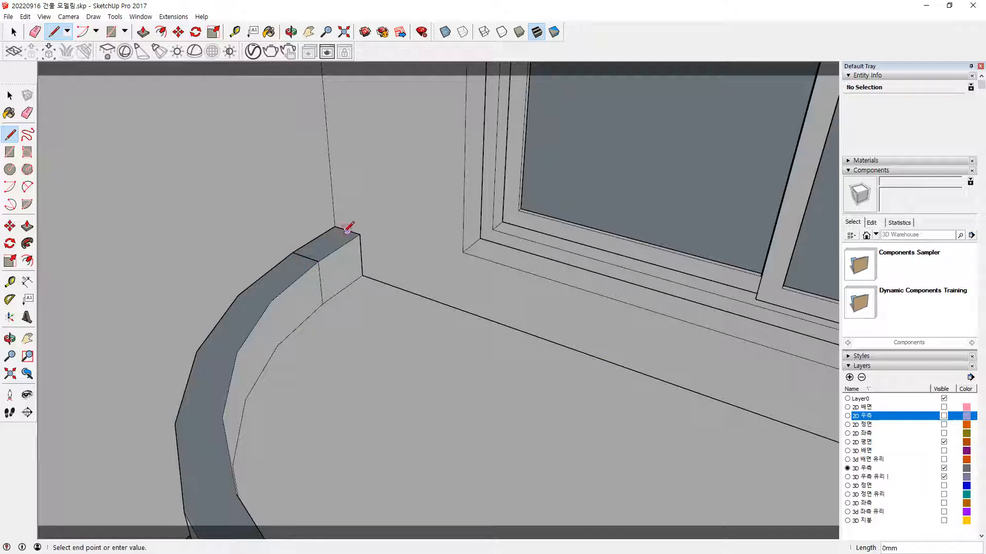
left_click(305, 256)
Draw lines across the rim's top at the remaining arc seams, and a centre line along the near short end segment.
scroll(309, 267, "down", 3)
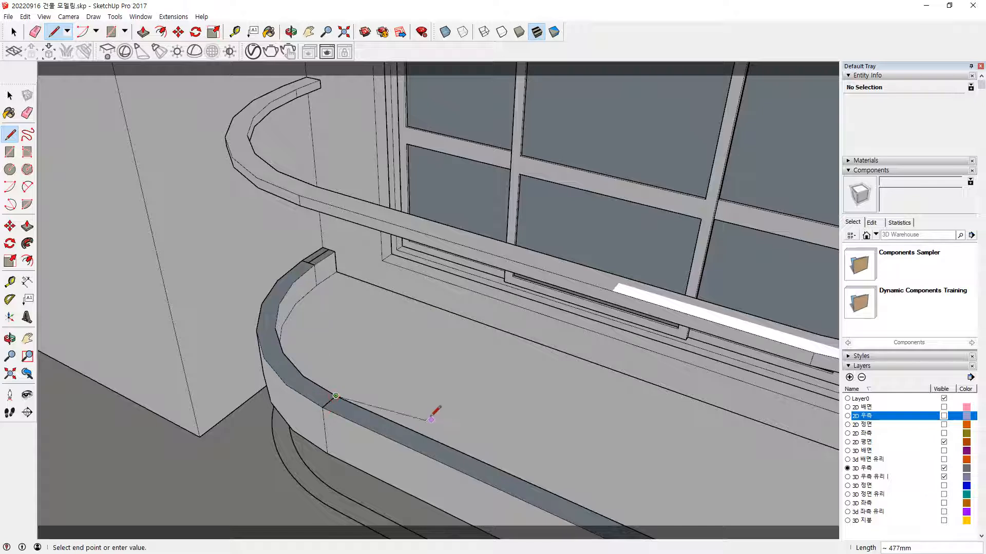
key("Escape")
scroll(431, 424, "down", 3)
middle_click_drag(457, 422, 308, 289)
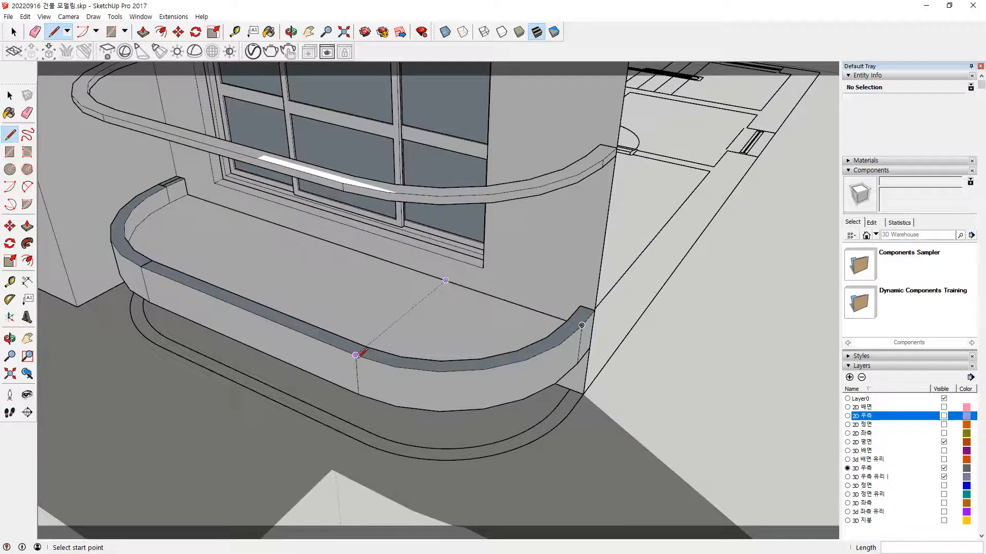
left_click(366, 347)
key("Escape")
key("Escape")
middle_click_drag(508, 349, 529, 426)
scroll(590, 337, "up", 3)
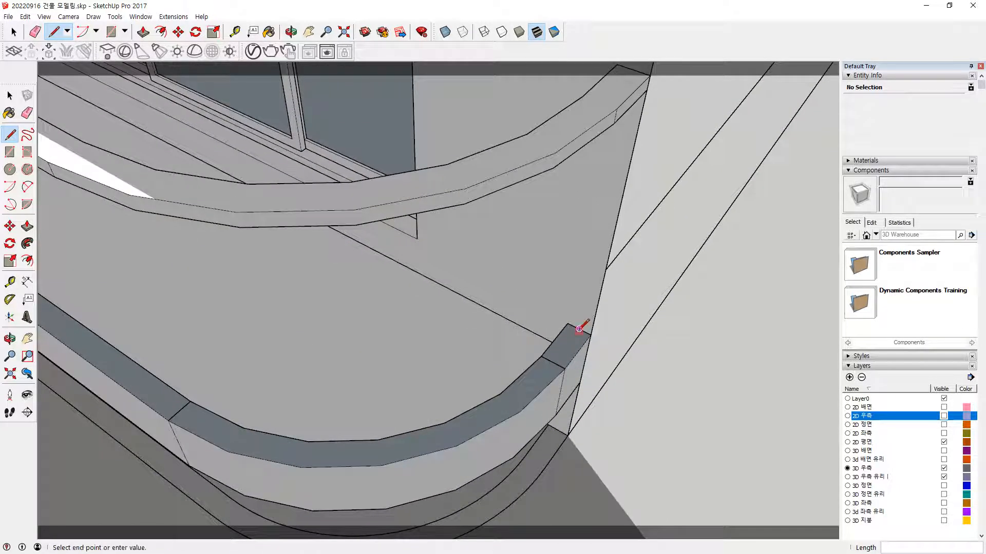
key("Escape")
Draw a centre line along the rim's long straight section between the midpoints of its two cross lines.
middle_click_drag(180, 409, 420, 422)
left_click(465, 472)
left_click(212, 313)
key("Escape")
Draw a centre arc along the rim's far curved section, from the end segment's centre line to the straight section's.
middle_click_drag(218, 277, 255, 238)
scroll(220, 222, "up", 3)
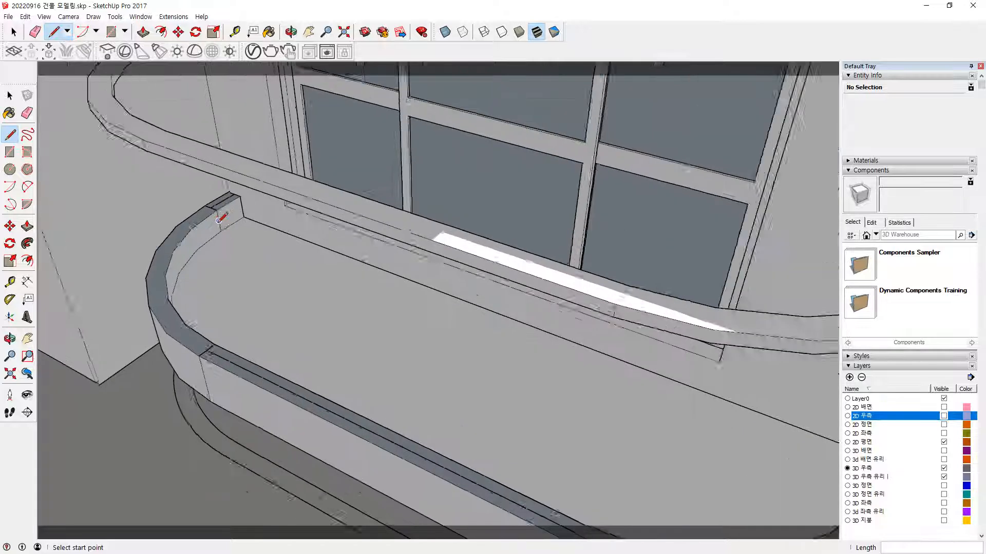
scroll(219, 221, "up", 1)
left_click(11, 184)
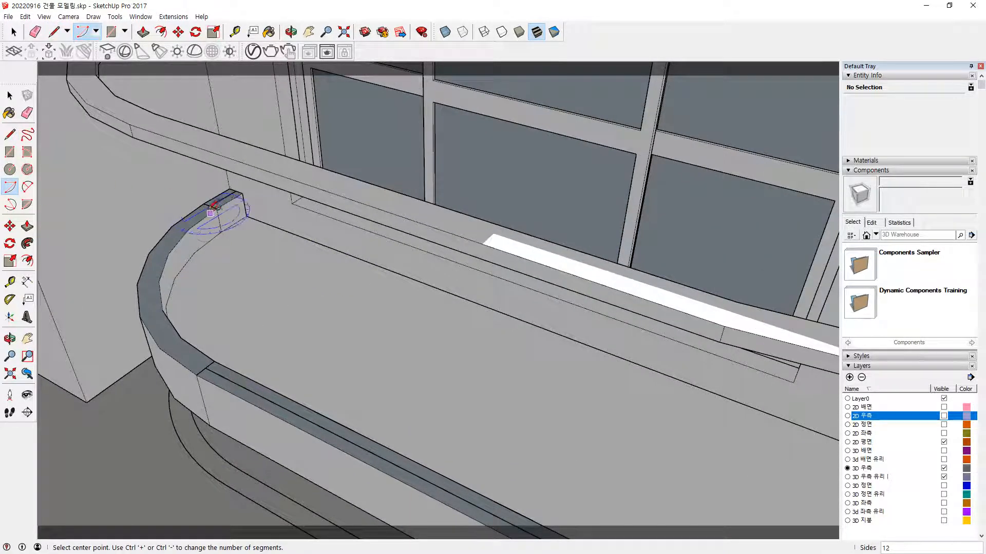
left_click(347, 258)
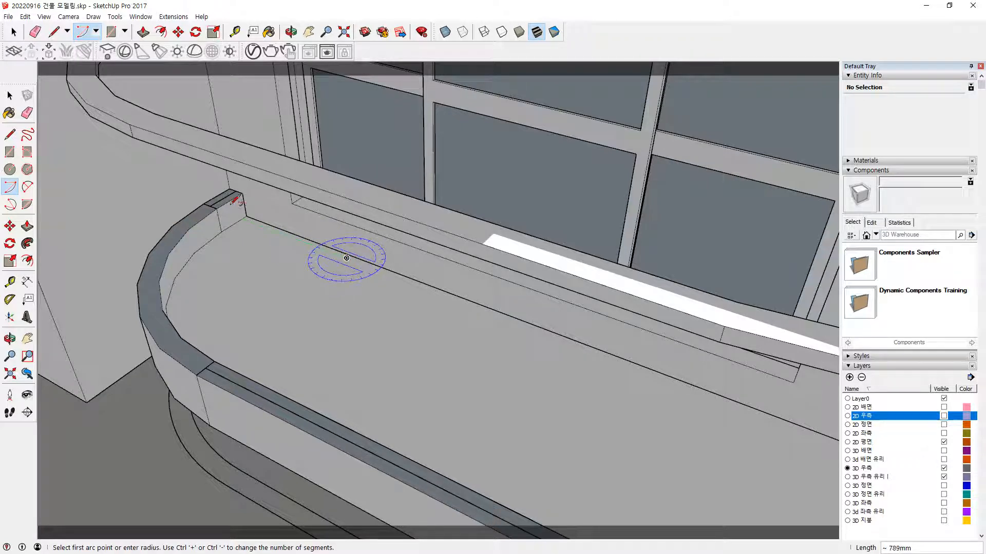
left_click(210, 206)
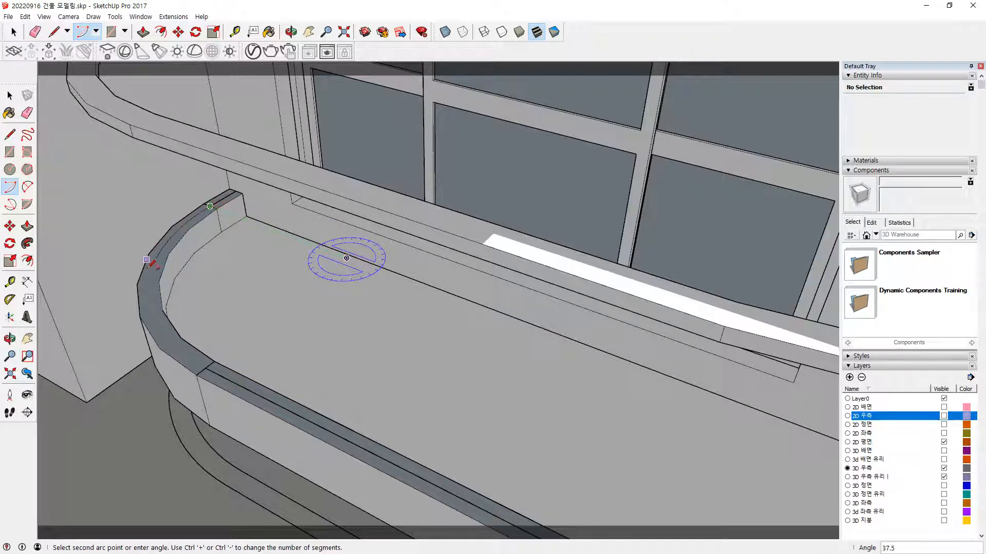
left_click(205, 368)
Draw a matching centre arc along the rim's near curved section, ending at the short end segment's centre line.
middle_click_drag(263, 341, 323, 409)
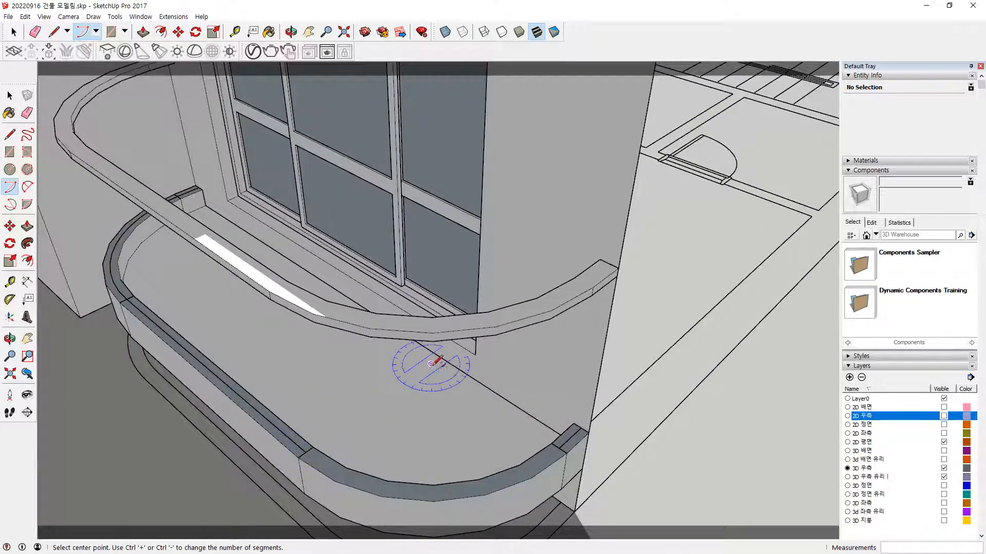
left_click(431, 364)
left_click(306, 452)
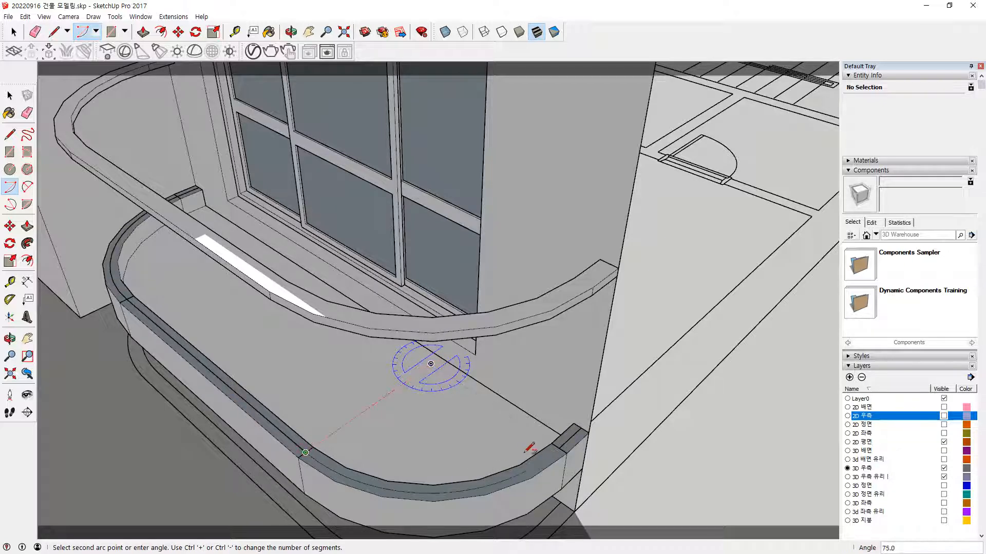
scroll(559, 447, "up", 5)
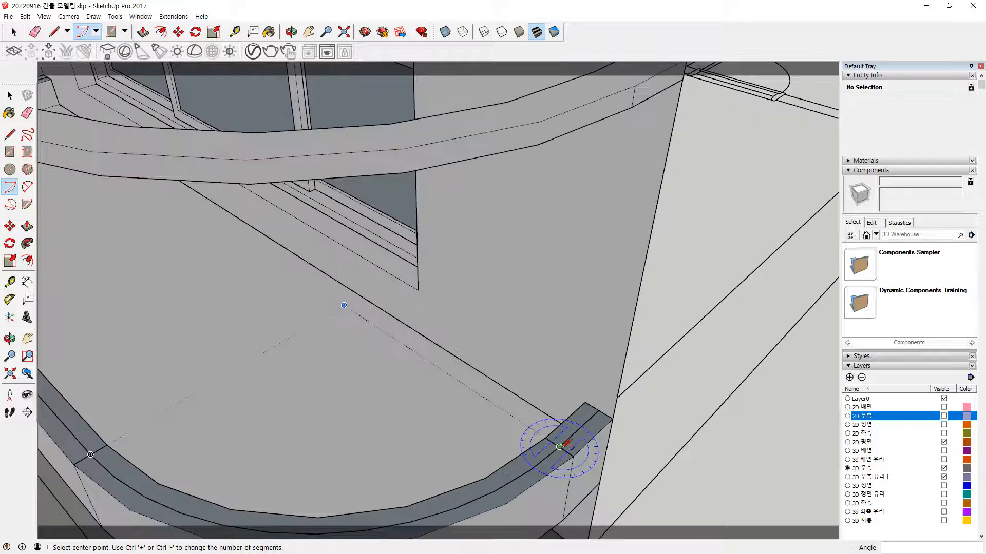
Erase the cross lines at the arc seams on the balcony rim's top, leaving its centre line uninterrupted.
key("e")
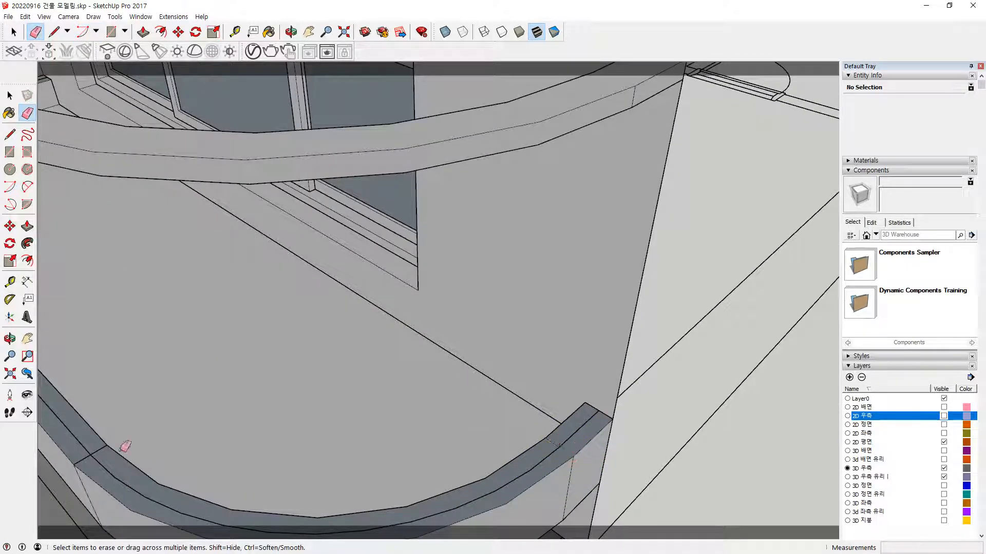
middle_click_drag(152, 385, 341, 375, "shift")
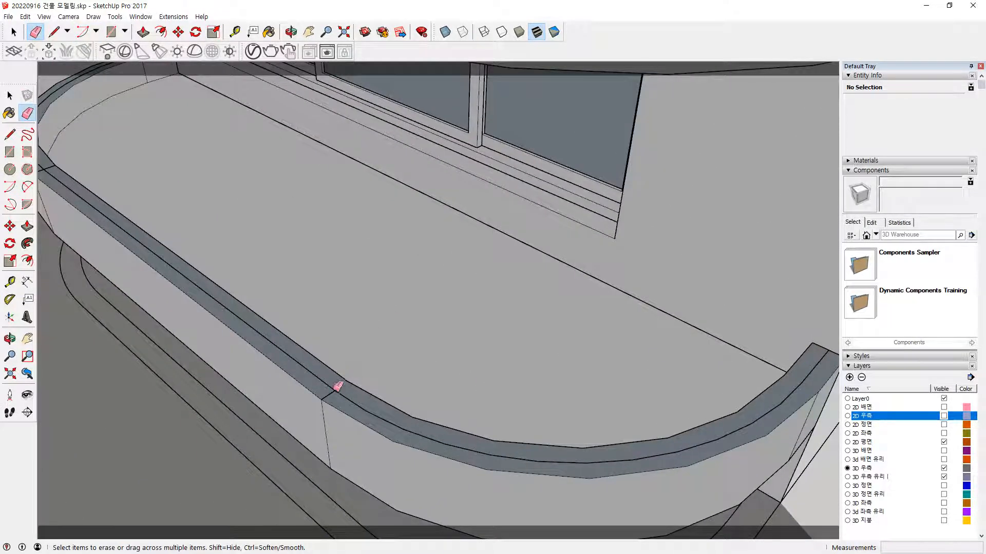
scroll(125, 164, "down", 2)
middle_click_drag(126, 164, 380, 349, "shift")
scroll(378, 367, "up", 2)
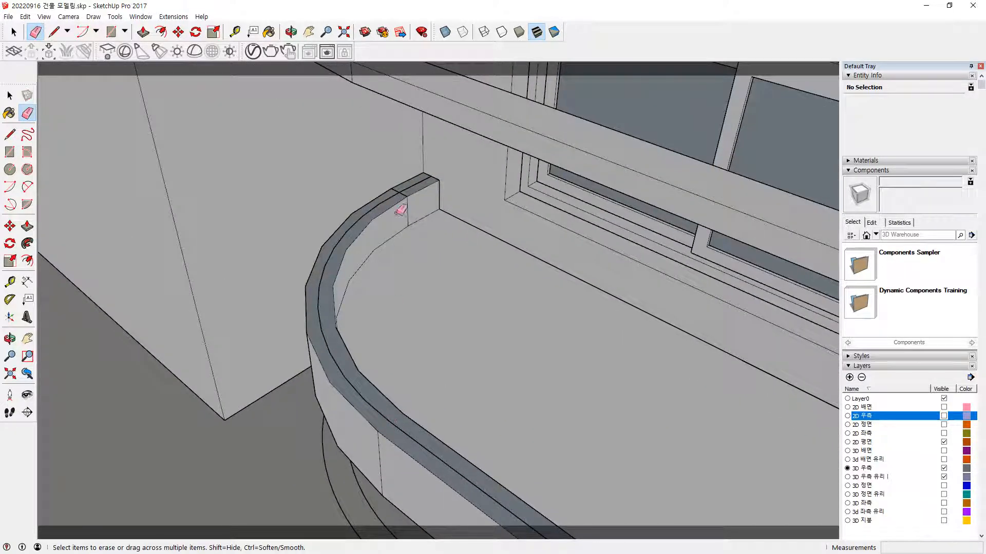
scroll(403, 215, "up", 2)
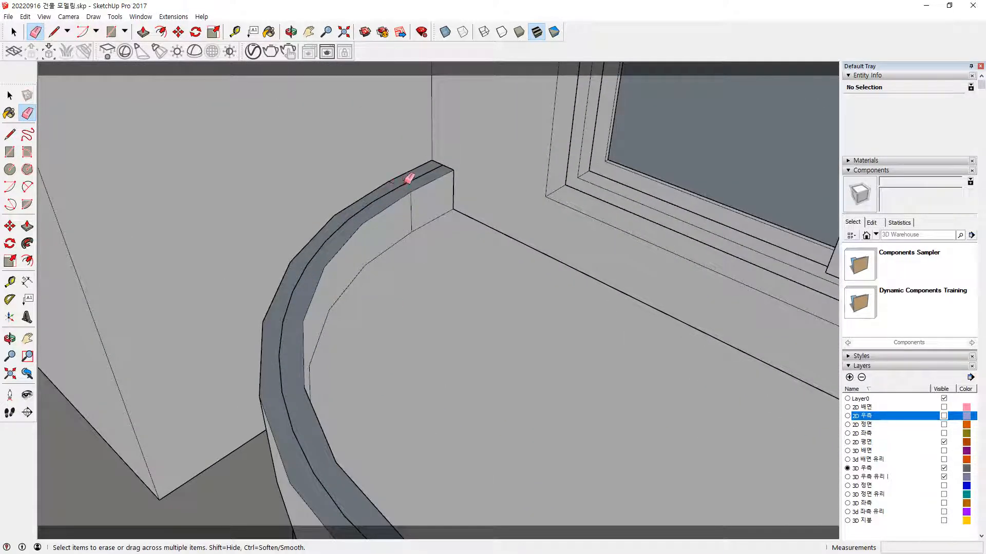
Weld all the edges of the rim's centre line into a single curve with the Weld extension.
key("space")
left_click(408, 189)
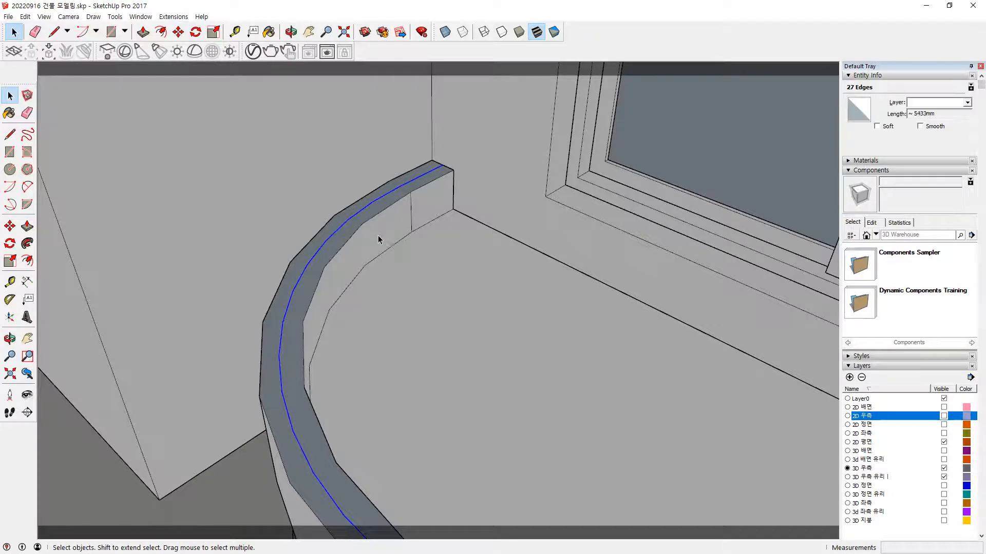
scroll(367, 264, "down", 3)
scroll(623, 391, "down", 1)
scroll(661, 411, "up", 2)
scroll(661, 410, "down", 1)
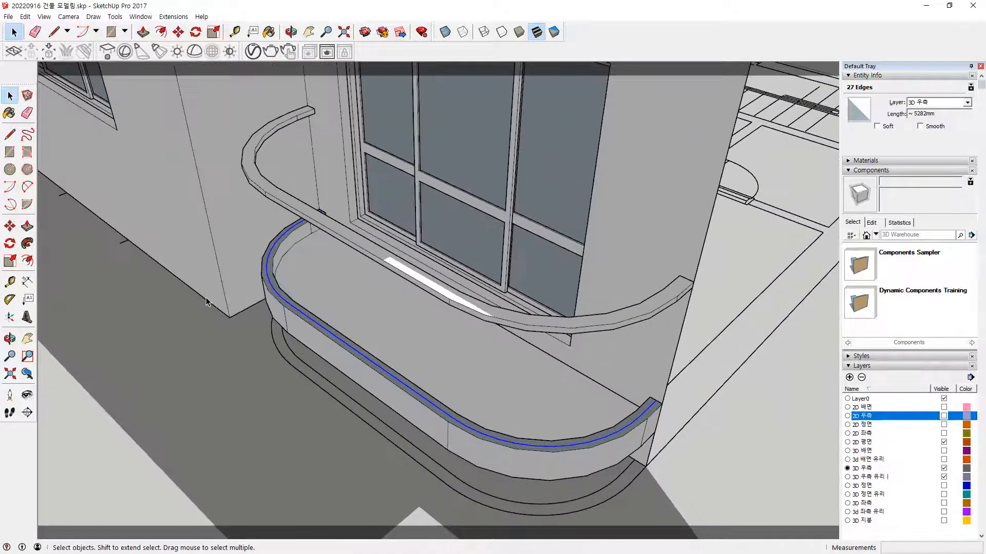
left_click(173, 17)
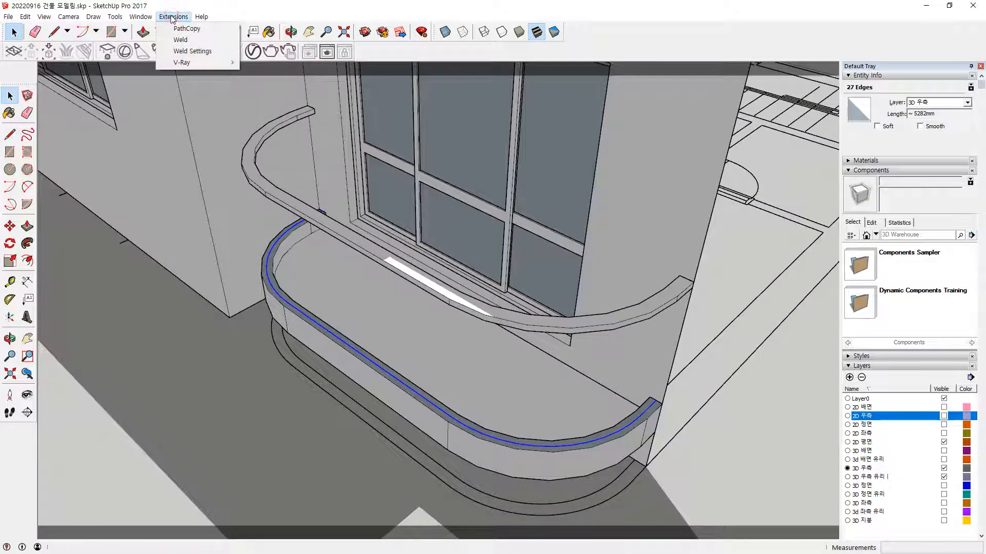
left_click(179, 40)
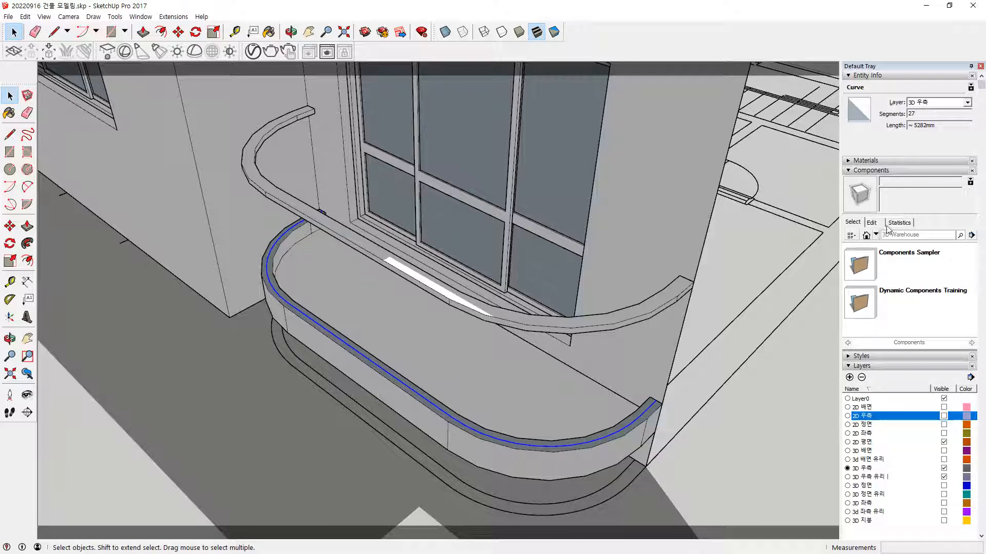
Browse the components already in the model, checking Component#1, Component#2 and 배면.dwg for the railing baluster.
left_click(852, 225)
left_click(866, 236)
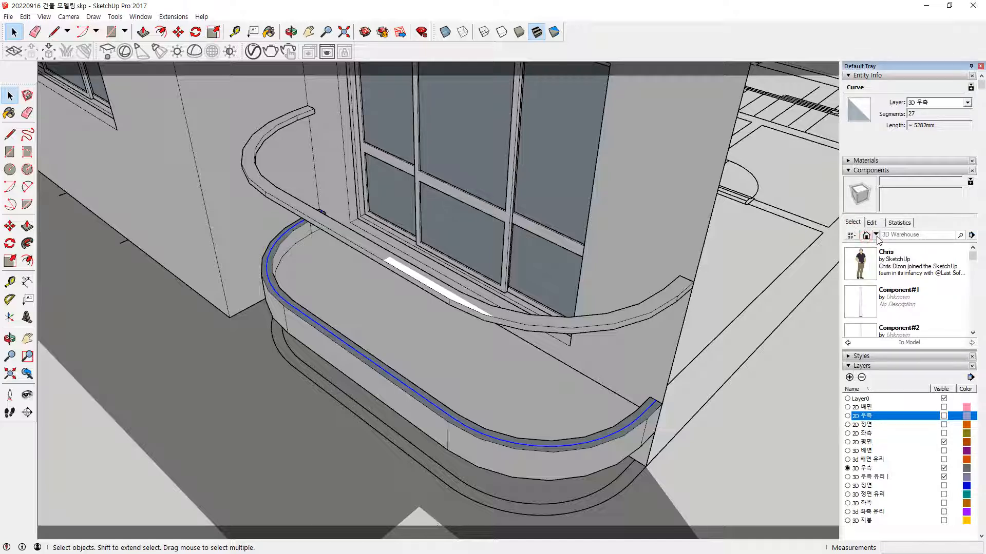
scroll(925, 294, "down", 5)
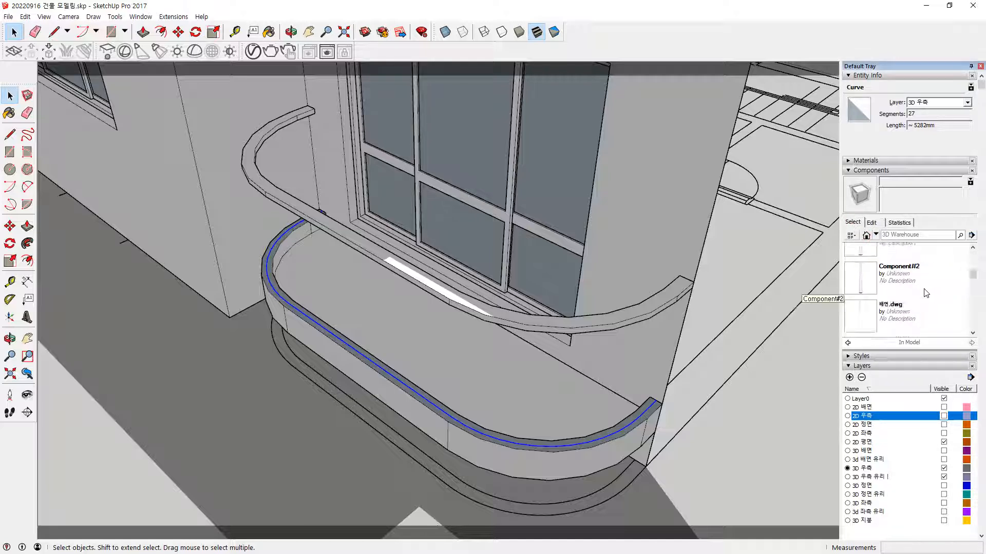
scroll(926, 293, "down", 3)
scroll(925, 291, "up", 3)
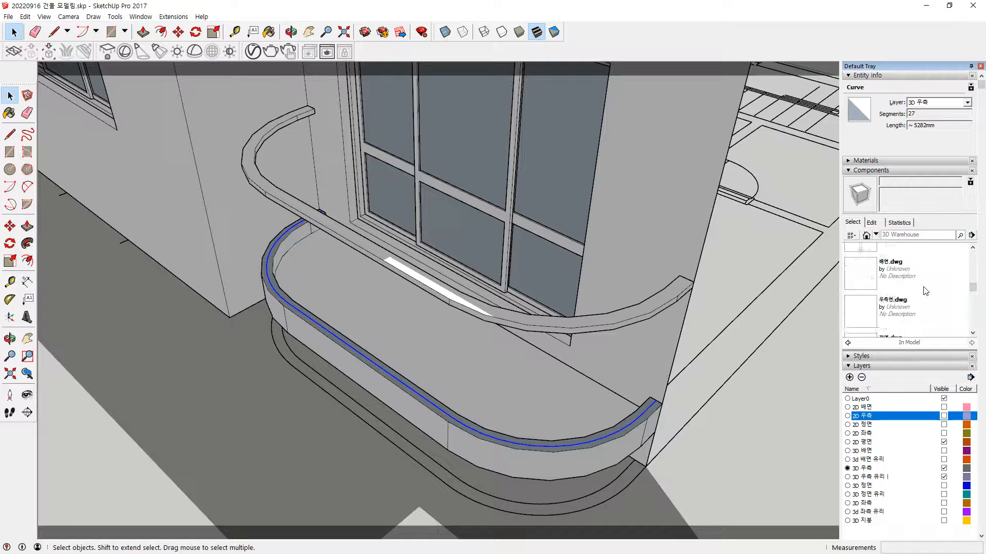
scroll(926, 291, "up", 5)
left_click(872, 304)
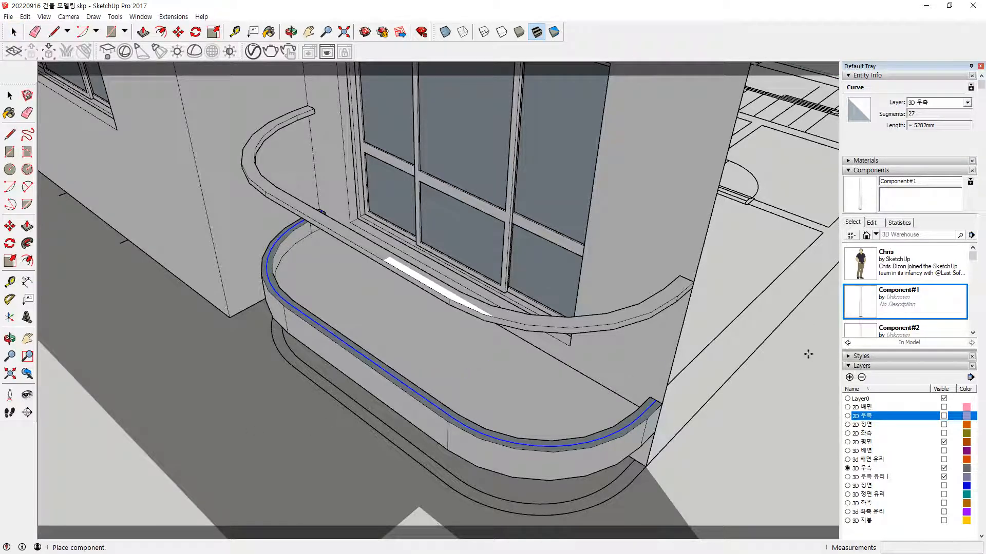
scroll(488, 411, "down", 5)
scroll(859, 324, "down", 2)
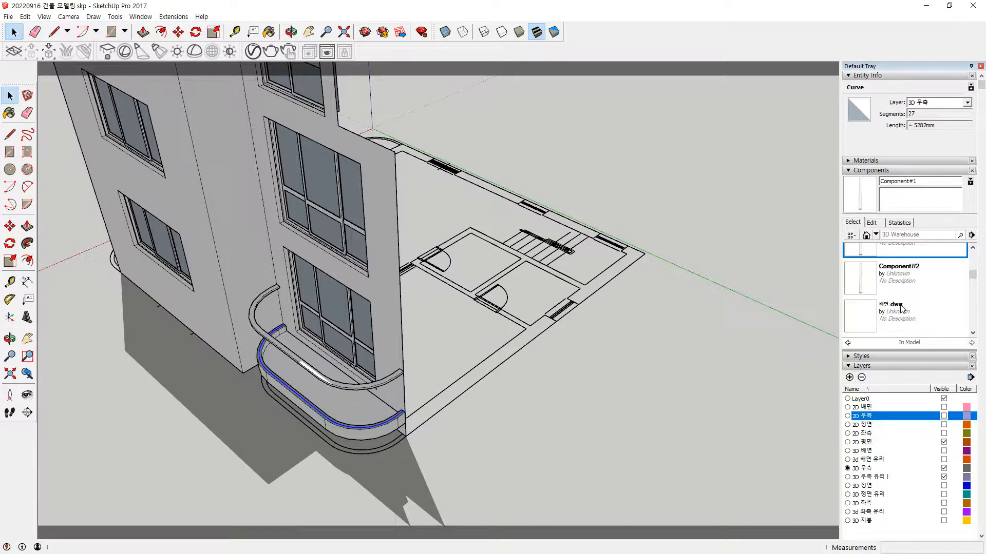
left_click(870, 300)
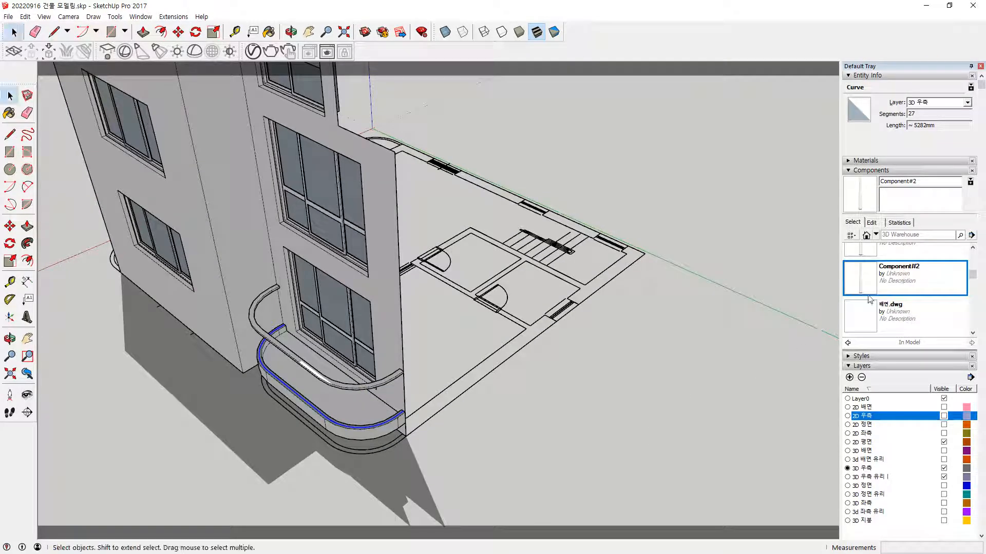
left_click(912, 312)
scroll(935, 259, "down", 3)
scroll(939, 268, "up", 2)
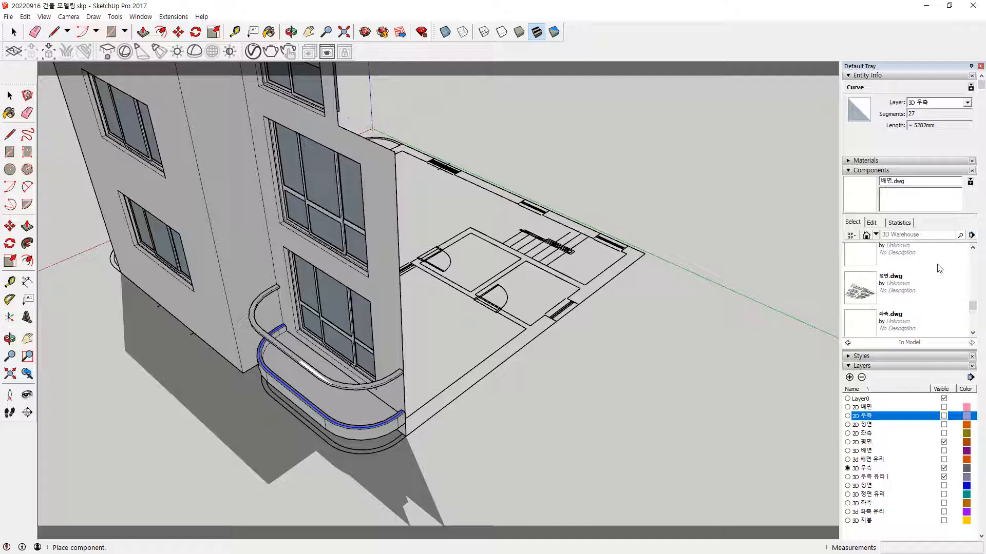
scroll(923, 282, "up", 3)
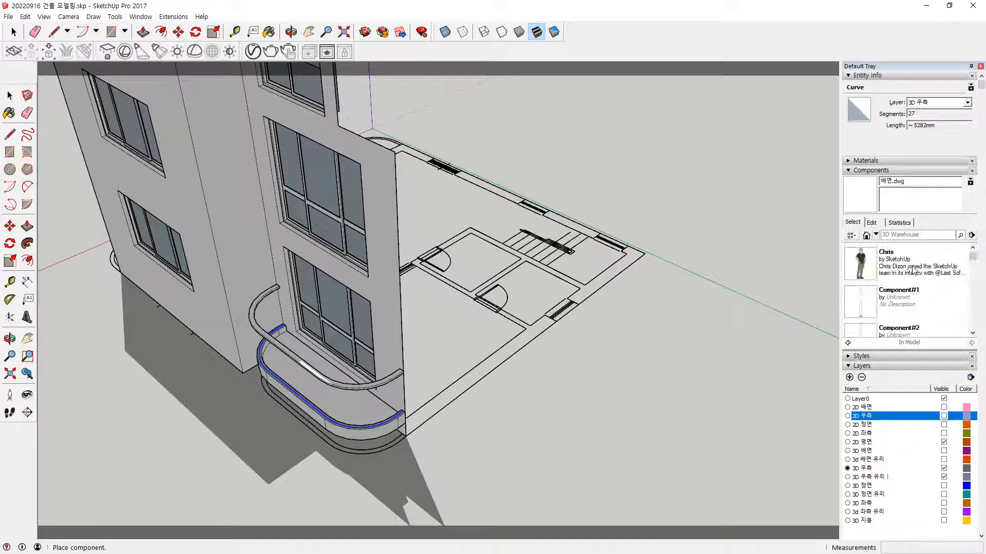
left_click(875, 235)
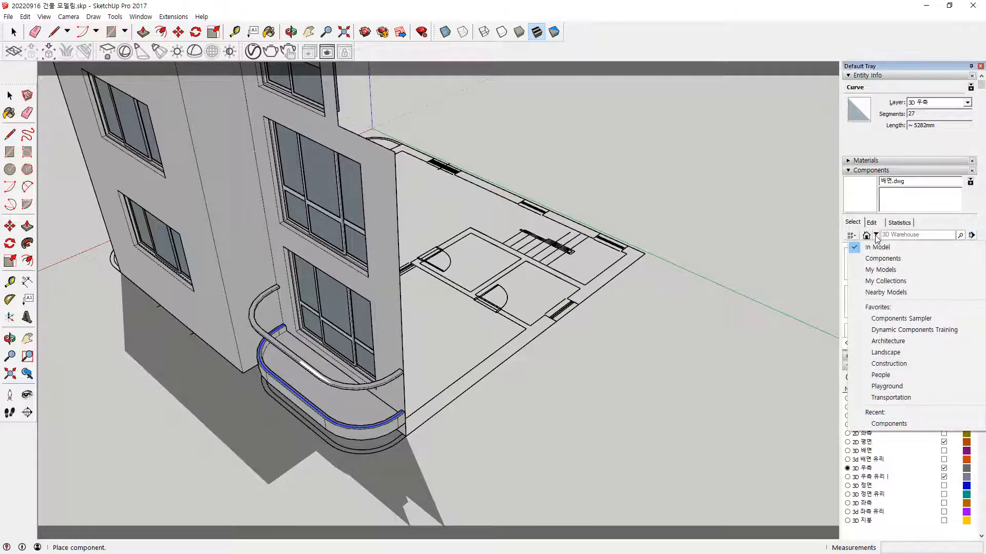
left_click(910, 248)
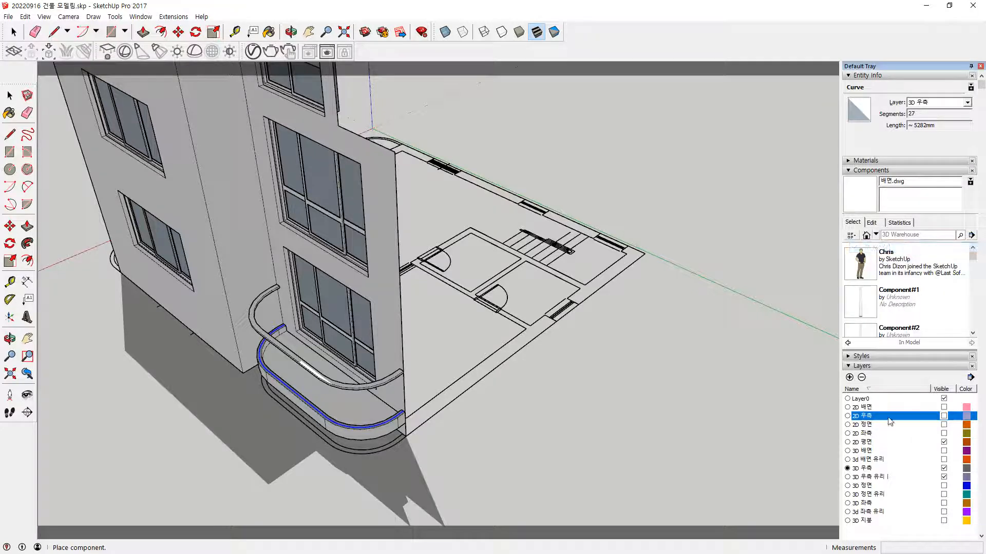
left_click(944, 503)
scroll(246, 260, "down", 2)
middle_click_drag(247, 260, 745, 278)
scroll(558, 318, "down", 2)
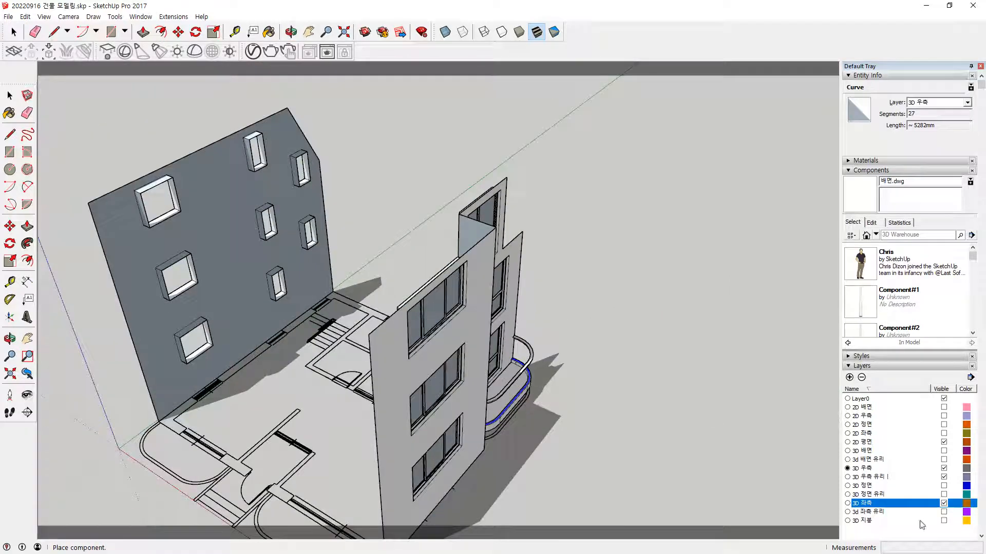
left_click(944, 504)
Show the 3D 정면 layer and move the loose baluster in front of the entrance about 12049 mm to the ground beyond the right side wall.
left_click(944, 486)
middle_click_drag(360, 405, 294, 427)
key("space")
left_click(293, 425)
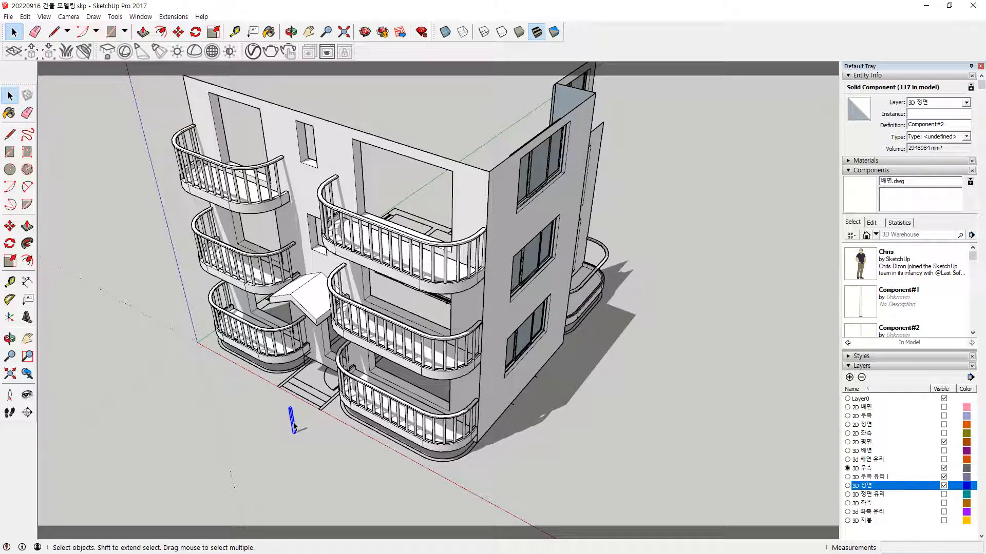
key("m")
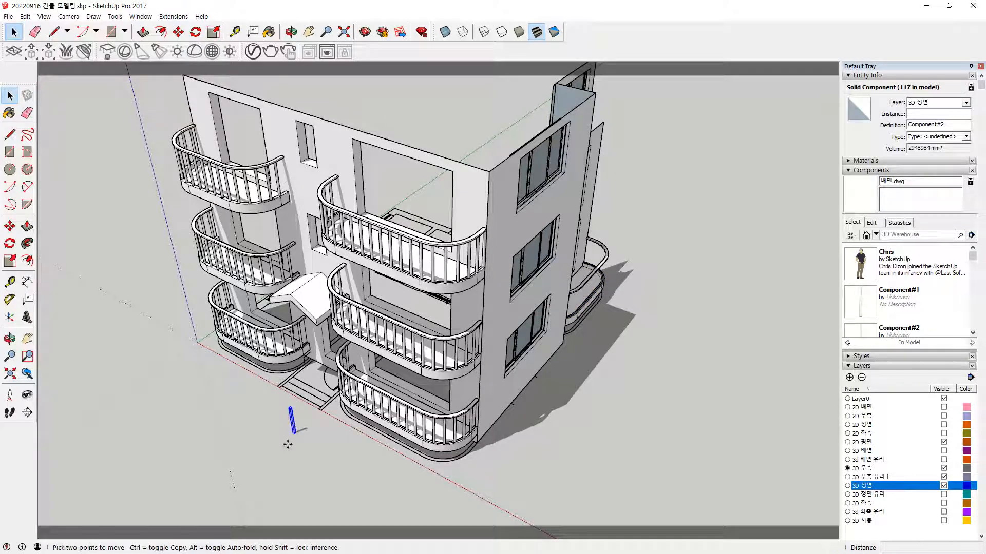
left_click(286, 422)
left_click(315, 440)
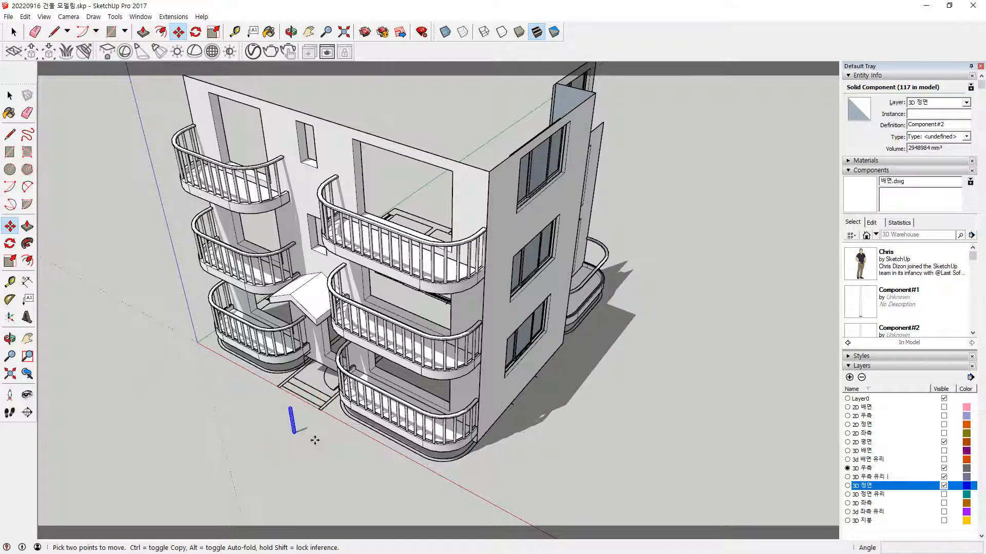
left_click(302, 432)
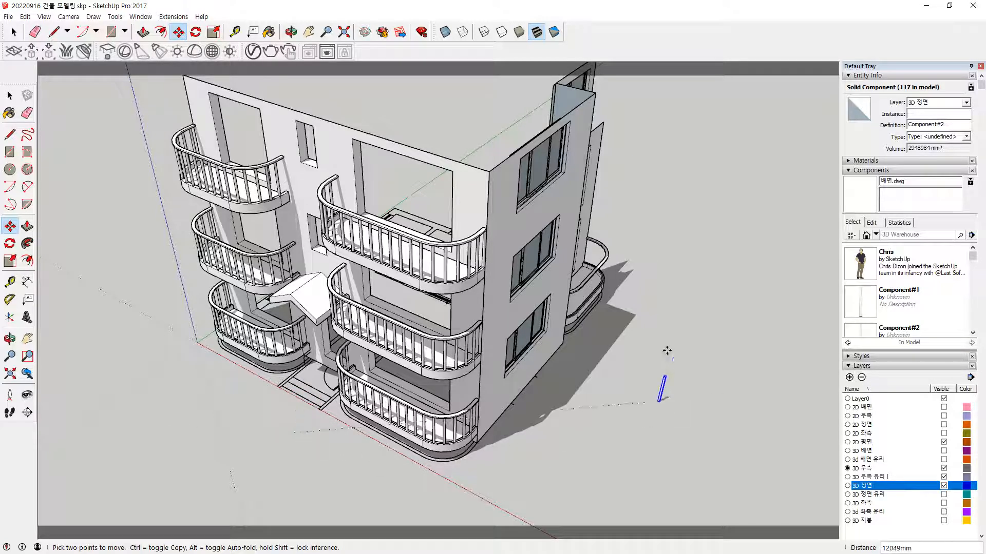
Explode the loose baluster component on the ground near the right-side balcony.
scroll(670, 302, "up", 5)
scroll(673, 299, "up", 8)
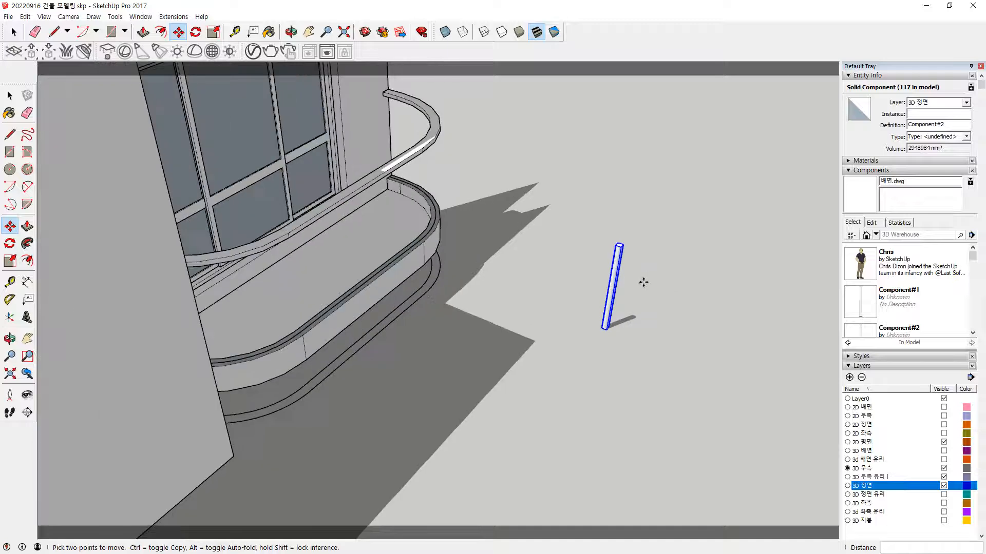
key("space")
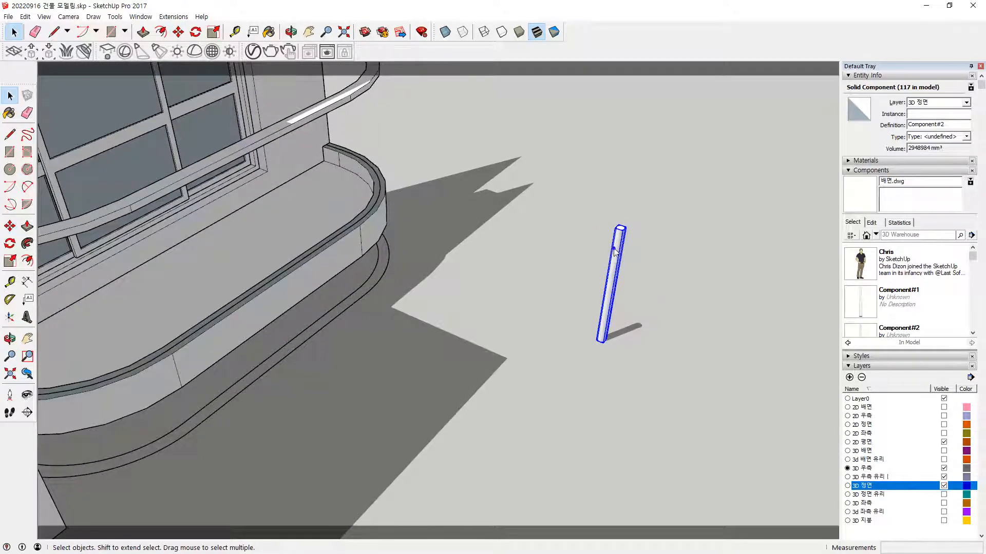
right_click(615, 250)
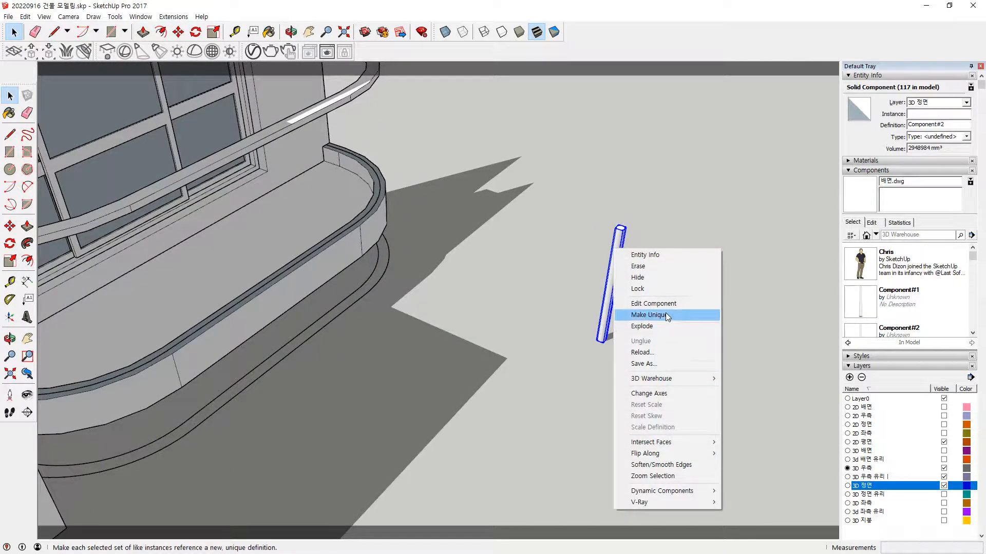
left_click(663, 327)
Start creating a new component from the exploded baluster's geometry.
middle_click_drag(666, 309, 424, 248)
scroll(462, 287, "up", 4)
middle_click_drag(541, 352, 417, 289)
key("space")
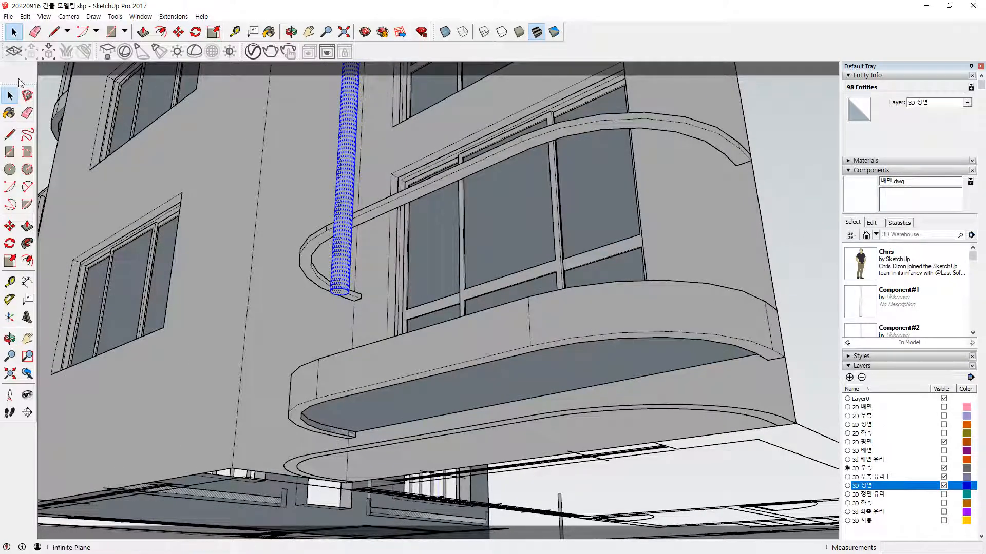
right_click(349, 137)
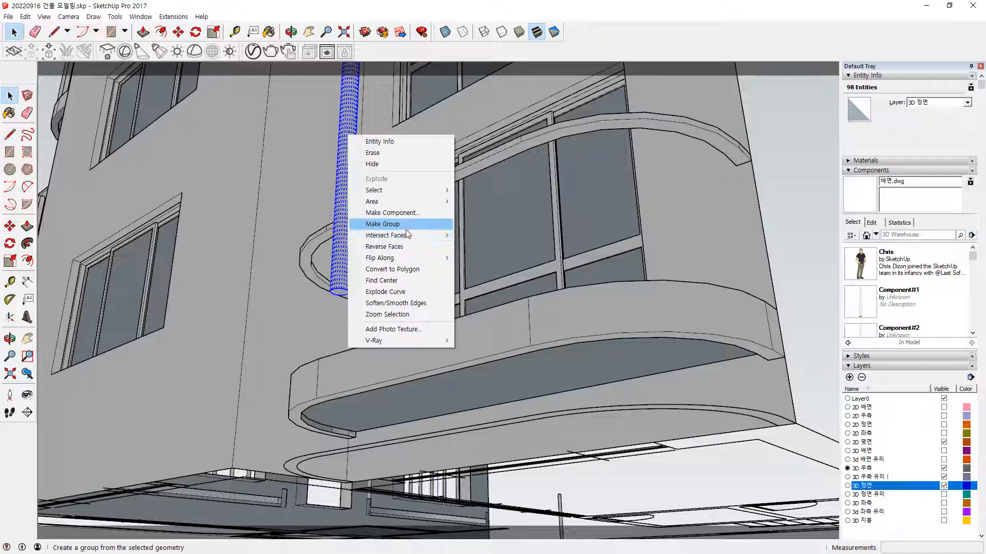
left_click(404, 212)
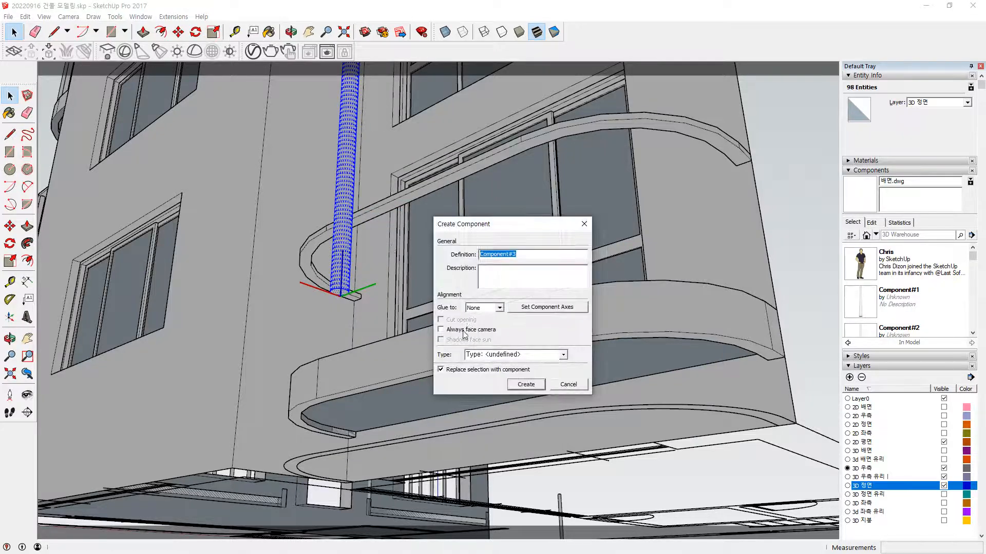
Place the component axes at the centre of the baluster's bottom face and create the baluster component.
left_click(530, 307)
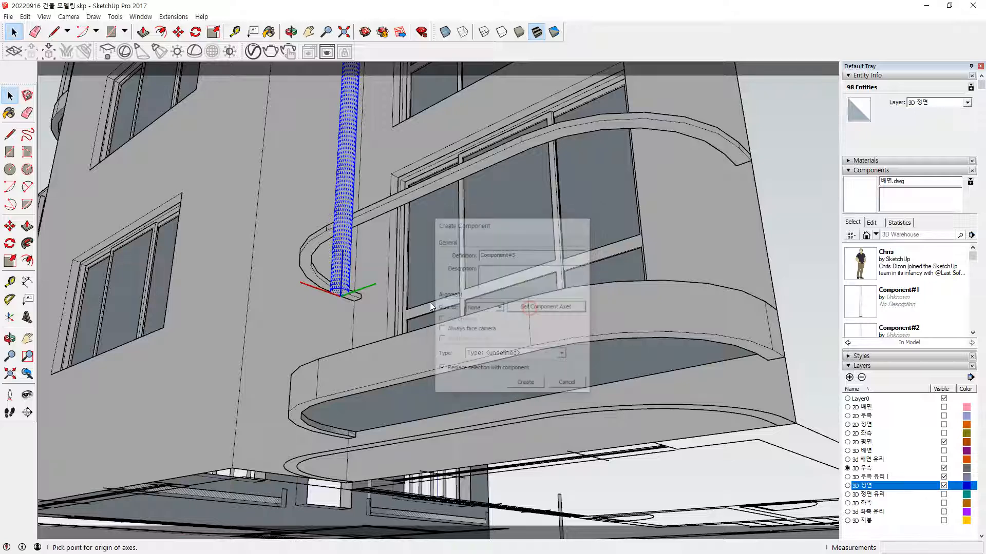
scroll(422, 267, "up", 5)
scroll(544, 291, "down", 3)
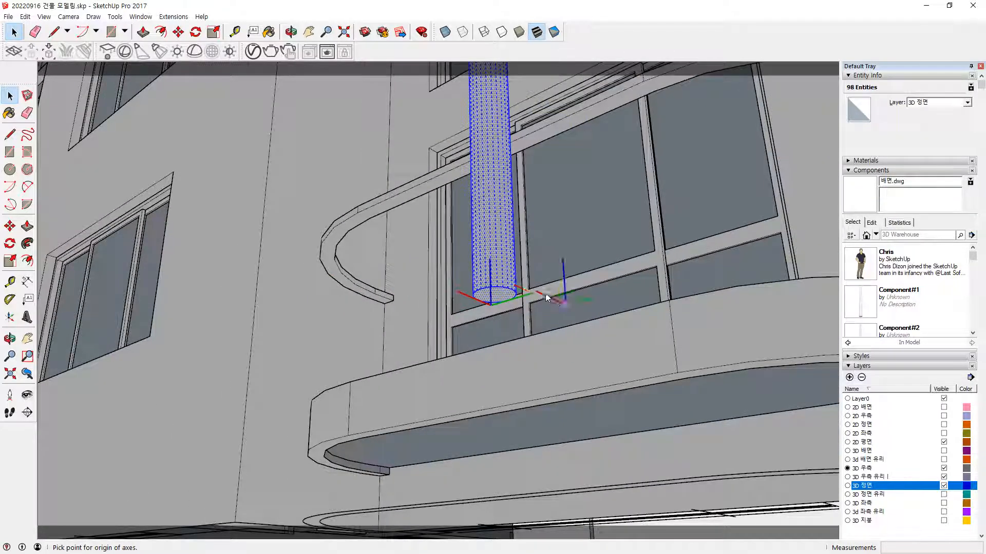
scroll(518, 287, "up", 6)
middle_click_drag(124, 270, 402, 257)
middle_click_drag(251, 246, 434, 229)
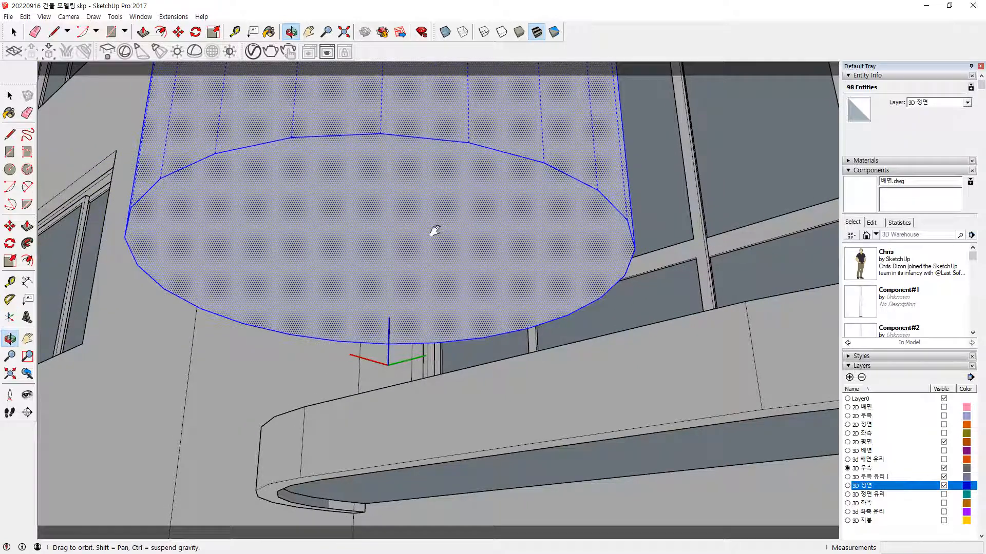
middle_click_drag(386, 306, 493, 259)
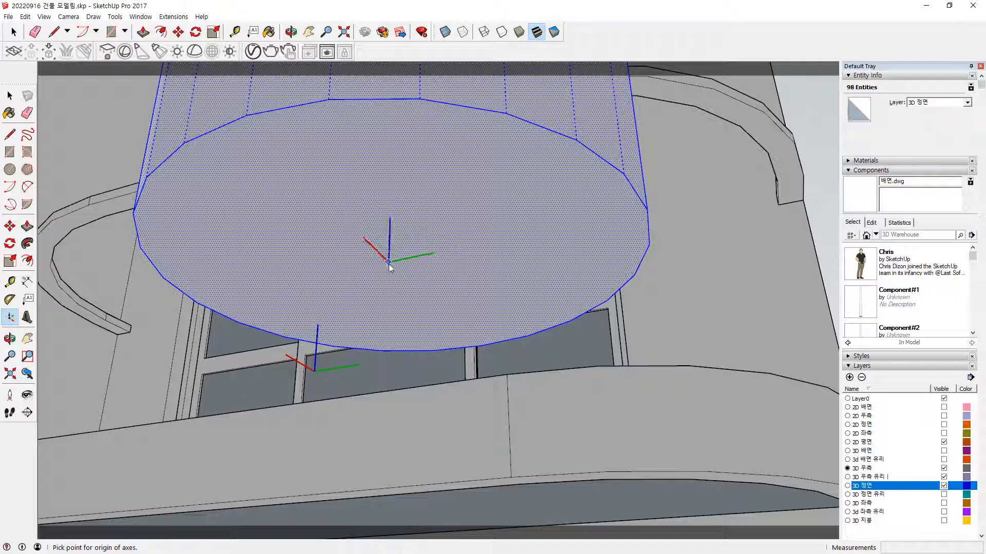
left_click(396, 261)
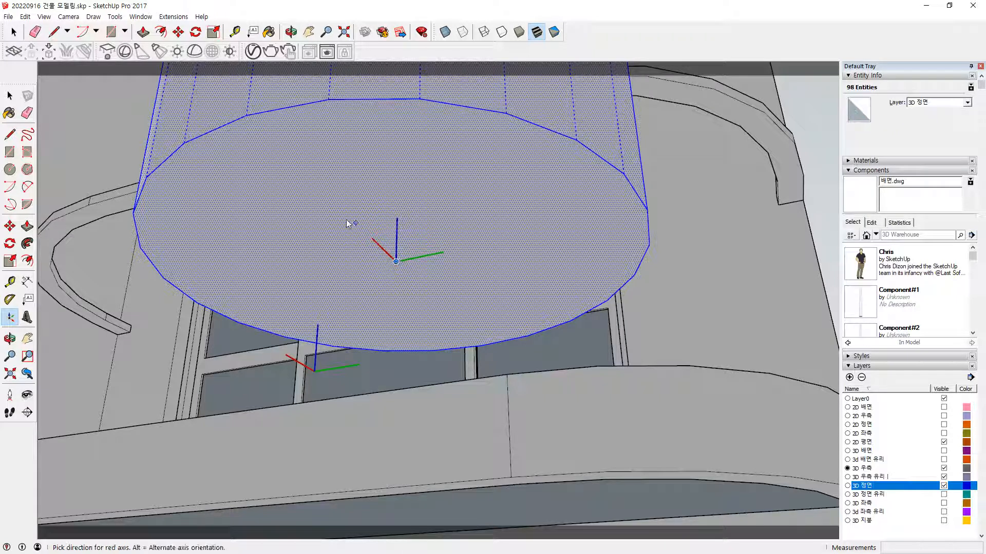
left_click(333, 200)
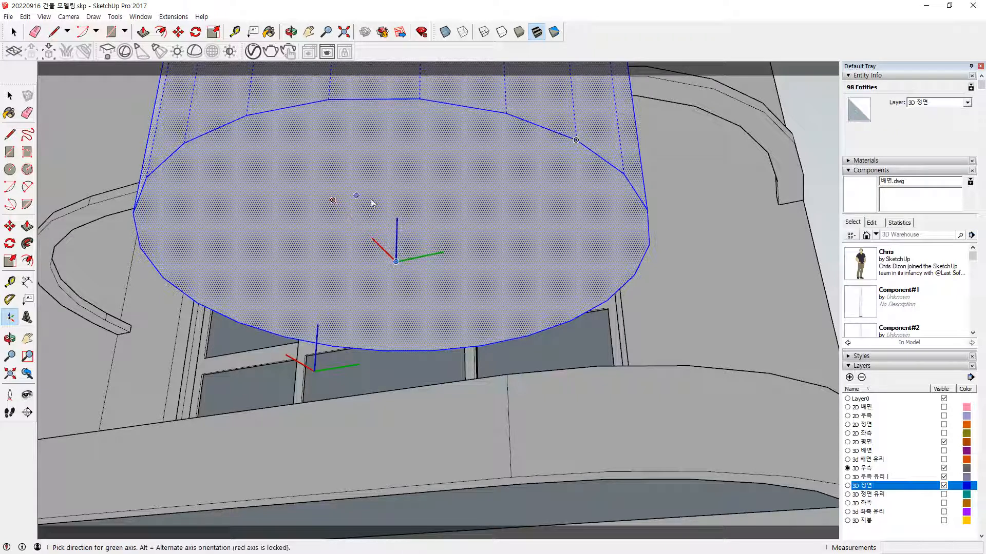
left_click(497, 241)
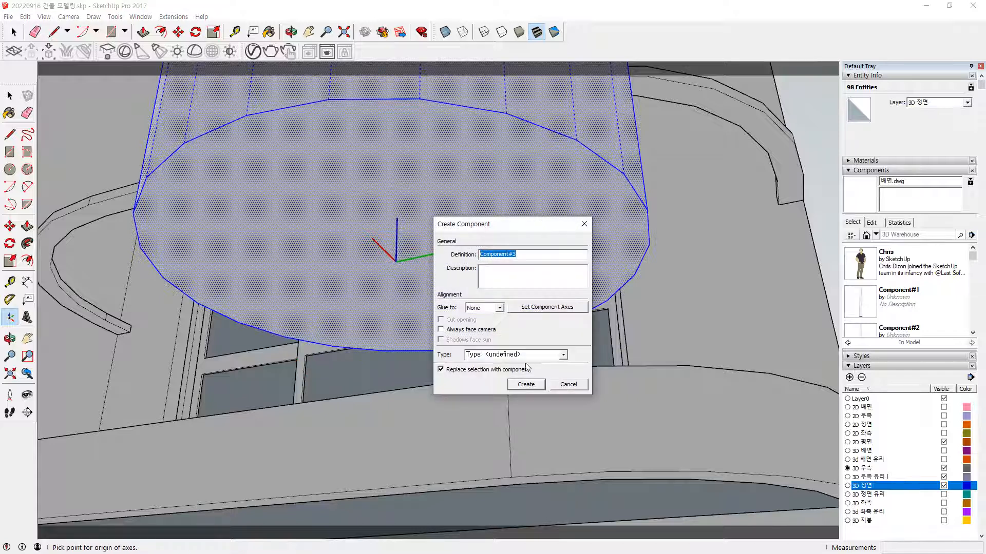
left_click(525, 384)
Distribute copies of the new baluster component along the balcony rim's centre line with PathCopy at 300 mm spacing.
middle_click_drag(522, 383, 226, 257)
scroll(226, 256, "down", 3)
scroll(226, 257, "down", 3)
left_click(481, 259)
middle_click_drag(481, 259, 321, 425)
scroll(227, 449, "up", 3)
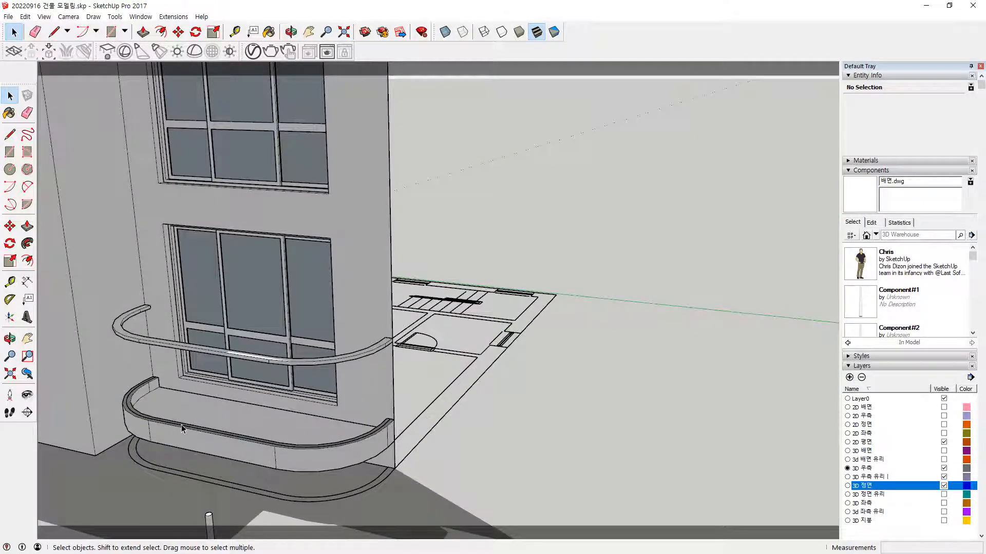
scroll(143, 408, "up", 4)
scroll(164, 376, "down", 3)
middle_click_drag(259, 483, 292, 401)
left_click(173, 16)
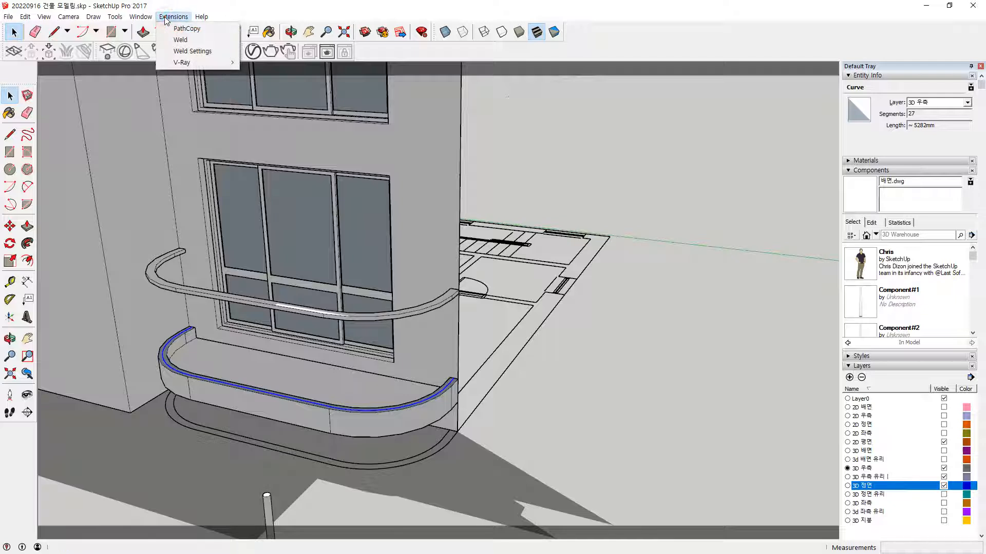
left_click(181, 28)
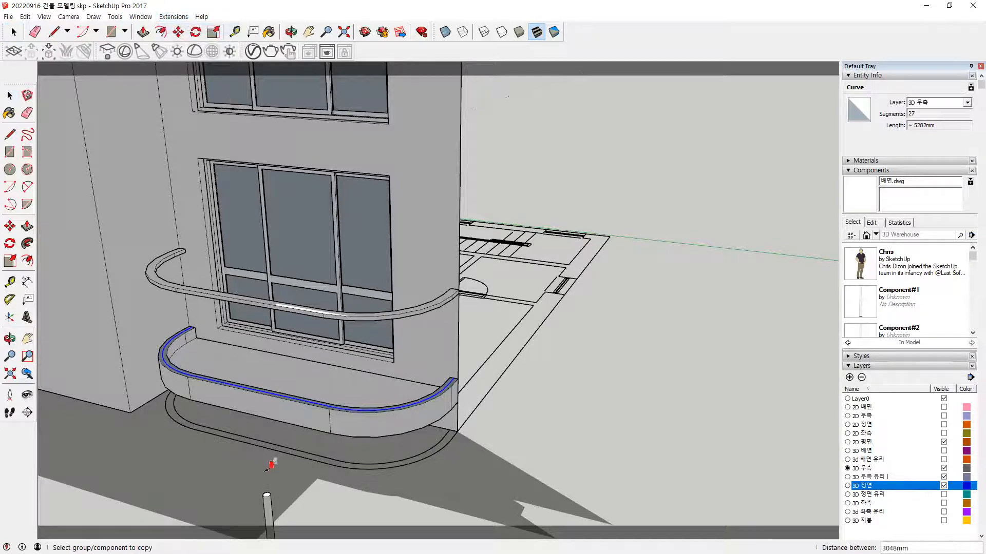
left_click(266, 501)
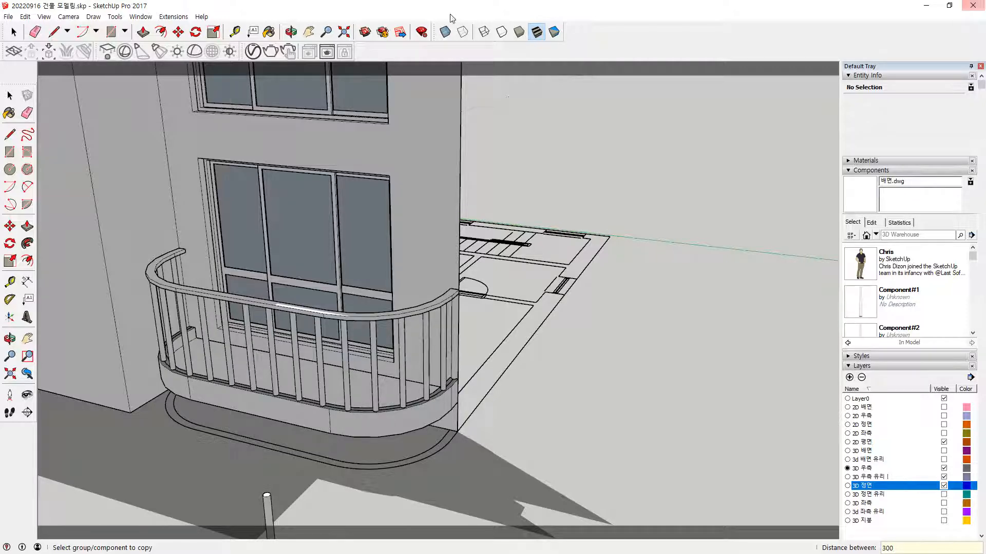
middle_click_drag(637, 369, 183, 252)
left_click_drag(158, 225, 461, 404)
middle_click_drag(481, 353, 386, 409)
middle_click_drag(507, 234, 496, 269)
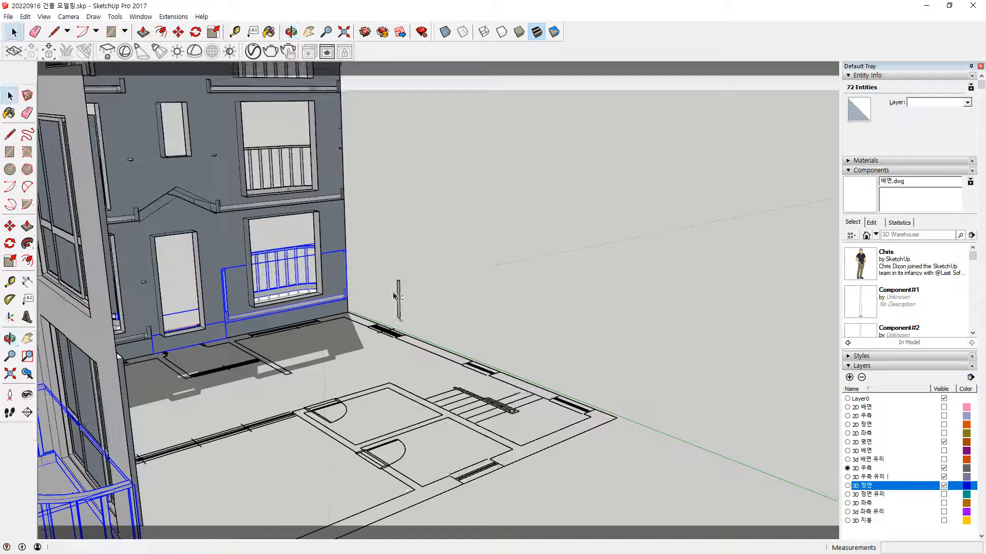
left_click(482, 277)
Group the right-side balcony slab, rim, balusters and handrail together.
scroll(133, 316, "down", 3)
middle_click_drag(124, 319, 331, 259)
left_click_drag(226, 324, 527, 445)
middle_click_drag(527, 445, 411, 437)
right_click(411, 437)
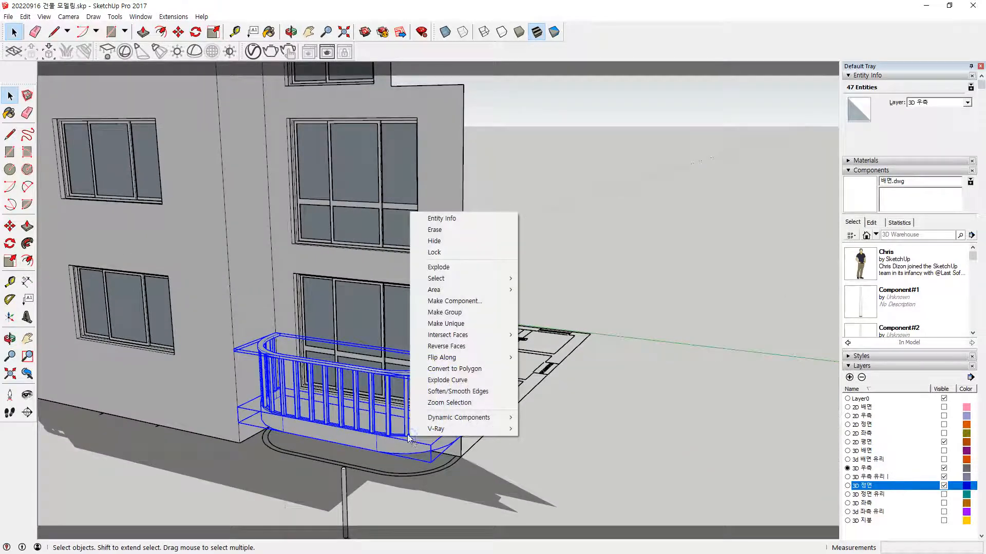
mouse_move(415, 435)
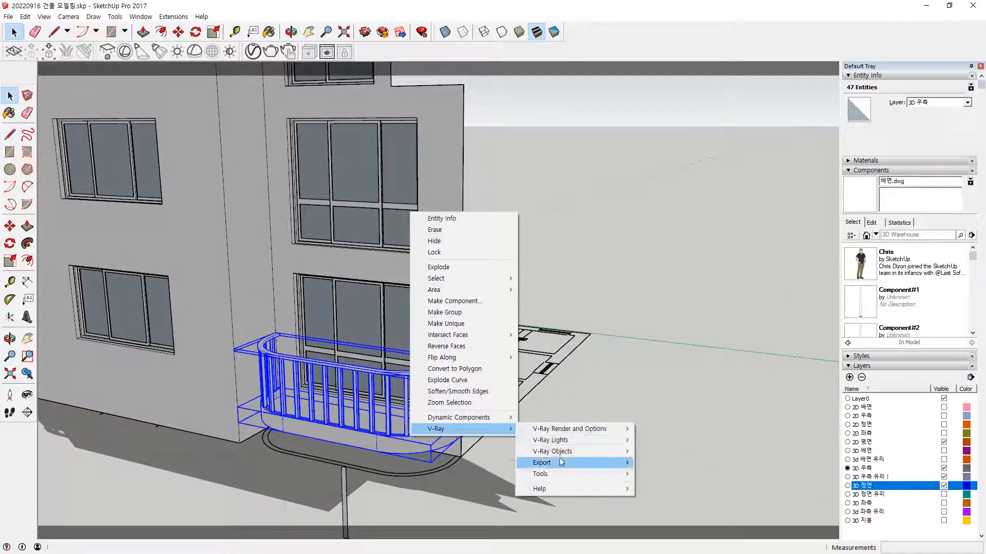
left_click(476, 313)
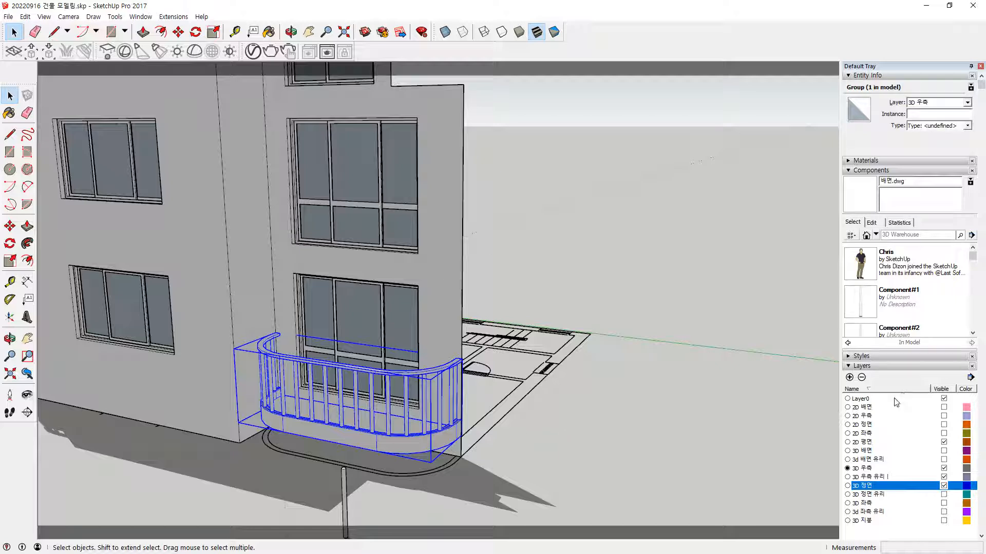
Show the 2D 우측 layer and copy the balcony group straight up to the next floor's balcony position in the elevation drawing.
left_click(944, 416)
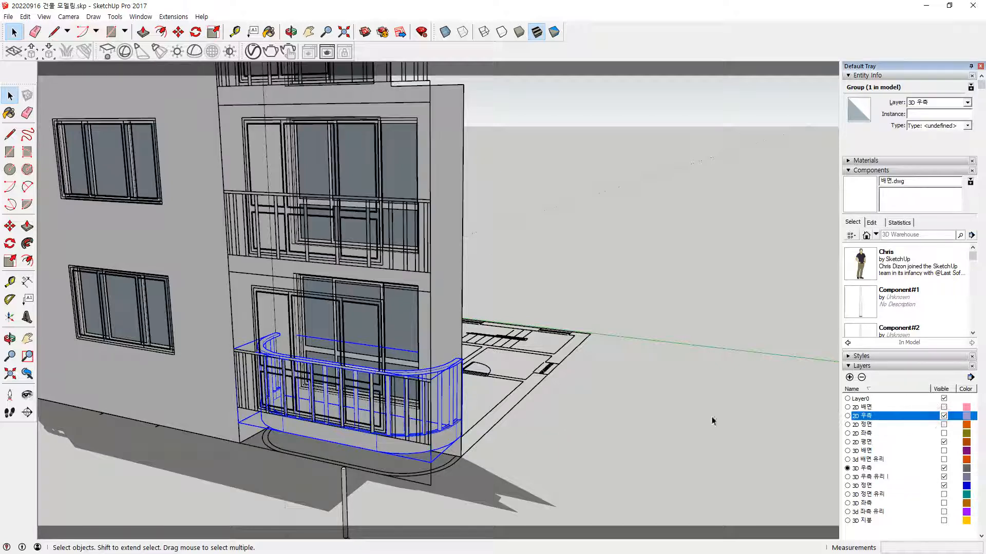
scroll(481, 461, "up", 2)
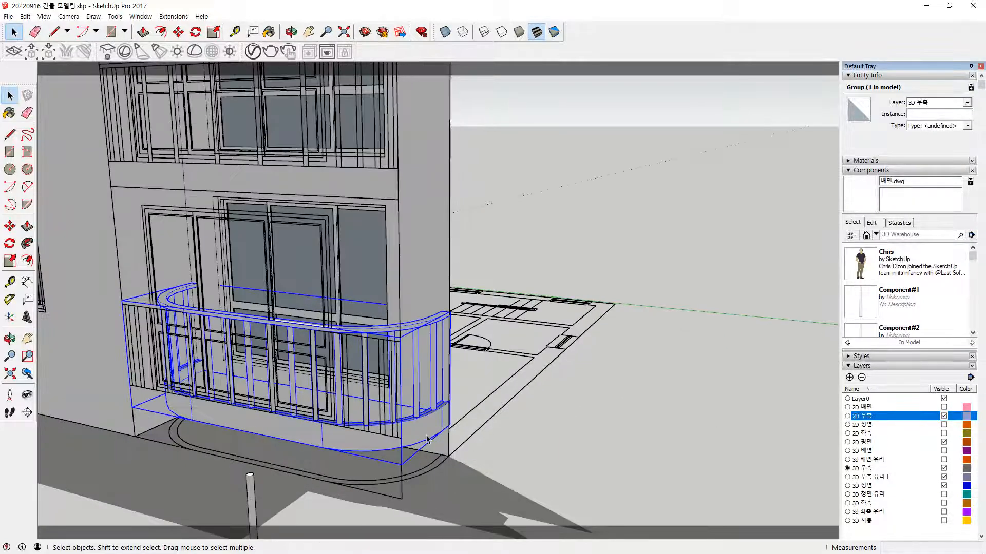
key("m")
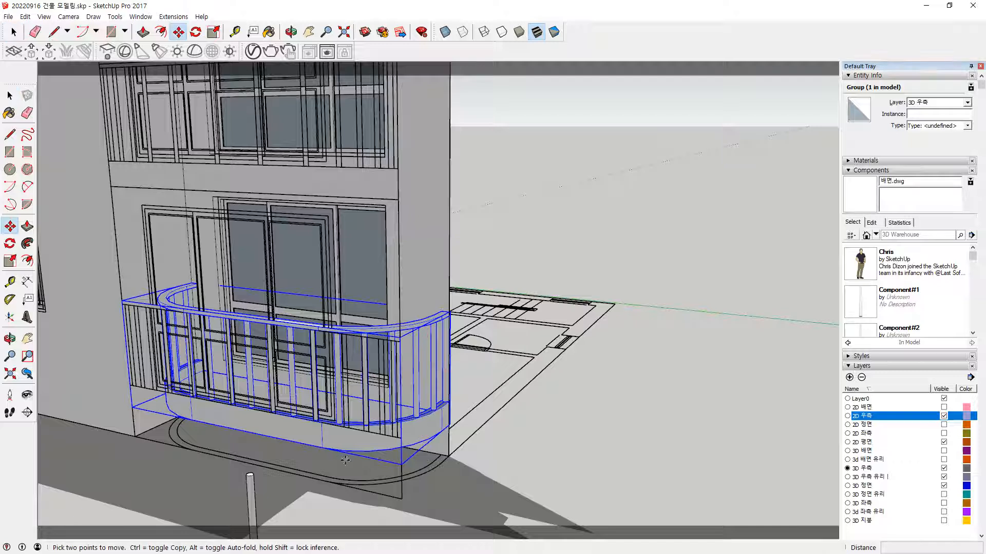
left_click(135, 408)
key("ctrl")
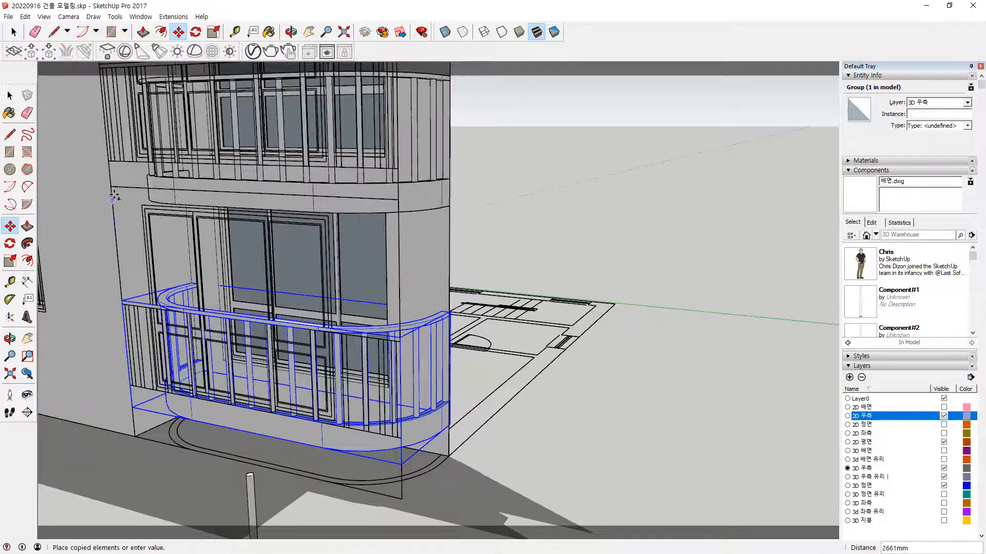
left_click(111, 185)
key("space")
left_click(738, 399)
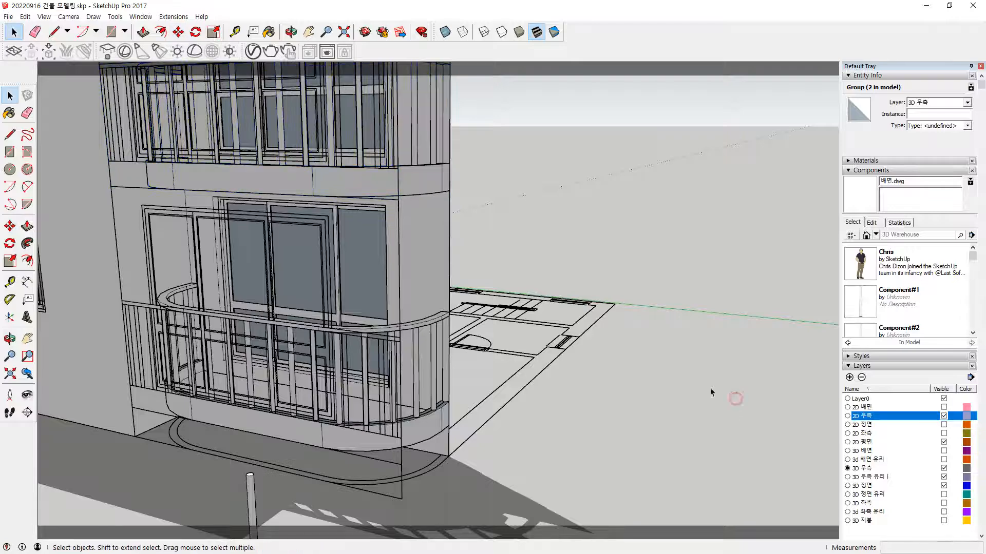
Hide the 2D 우측 layer and show the 3D 배면 layer.
scroll(634, 342, "down", 3)
middle_click_drag(580, 310, 534, 416)
left_click(944, 416)
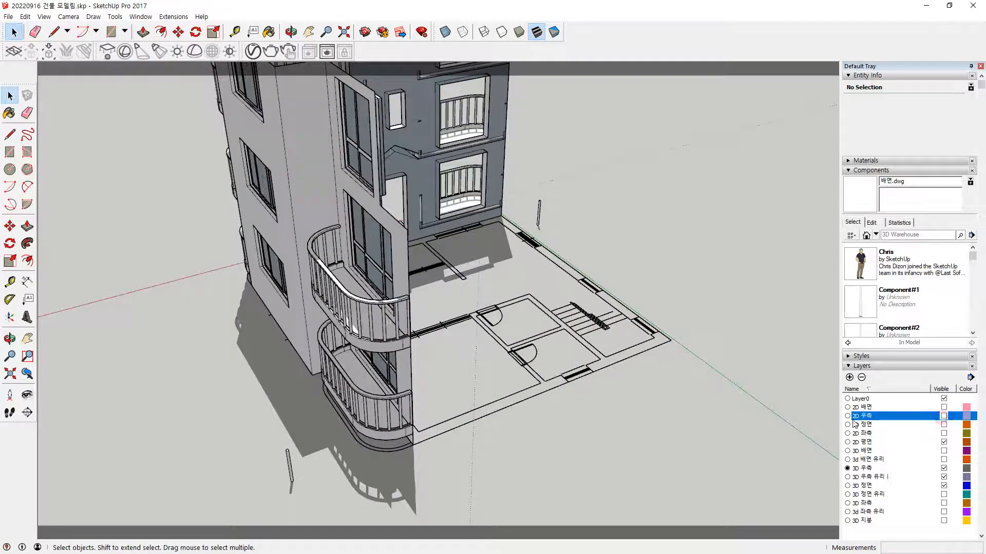
middle_click_drag(452, 444, 277, 225)
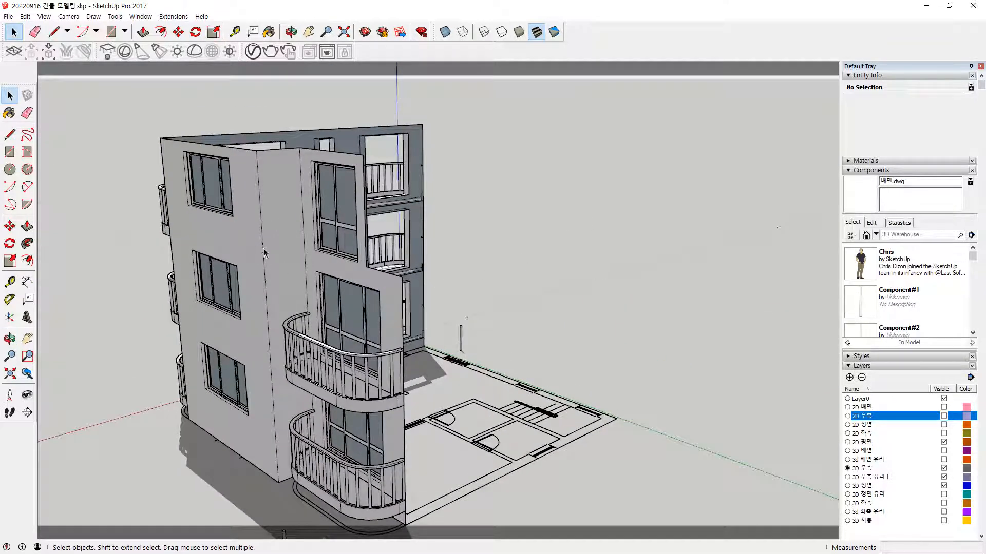
middle_click_drag(384, 422, 223, 271)
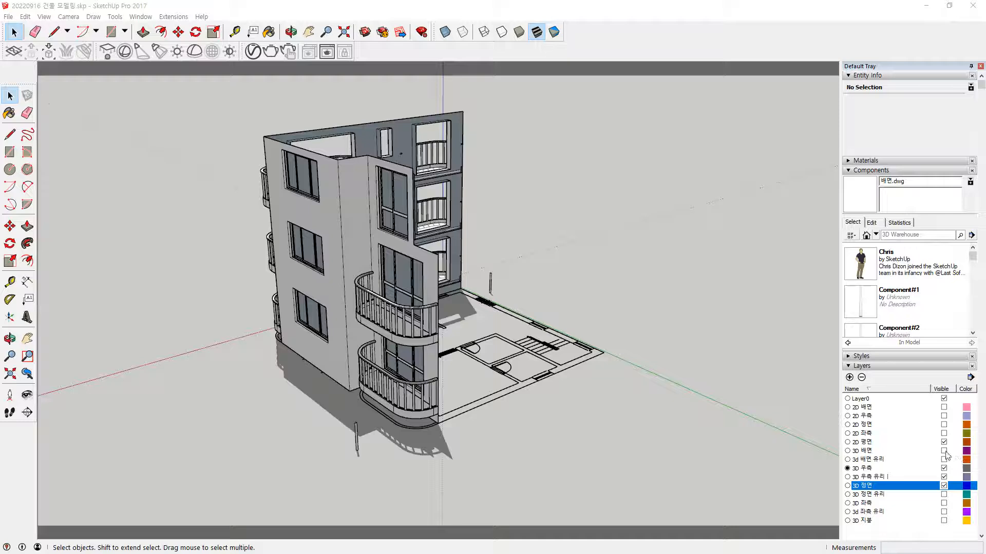
left_click(867, 452)
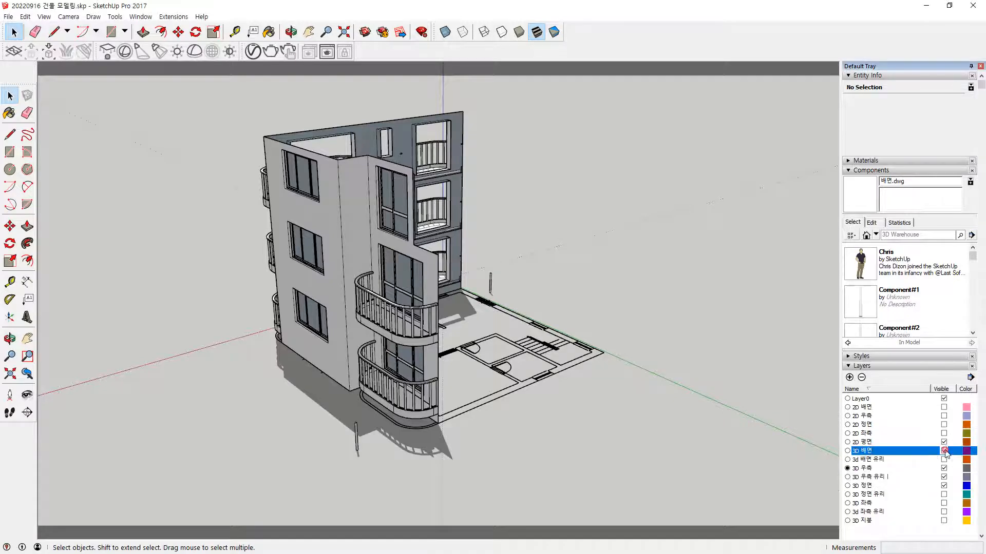
left_click(943, 451)
middle_click_drag(506, 269, 390, 247)
scroll(375, 241, "up", 3)
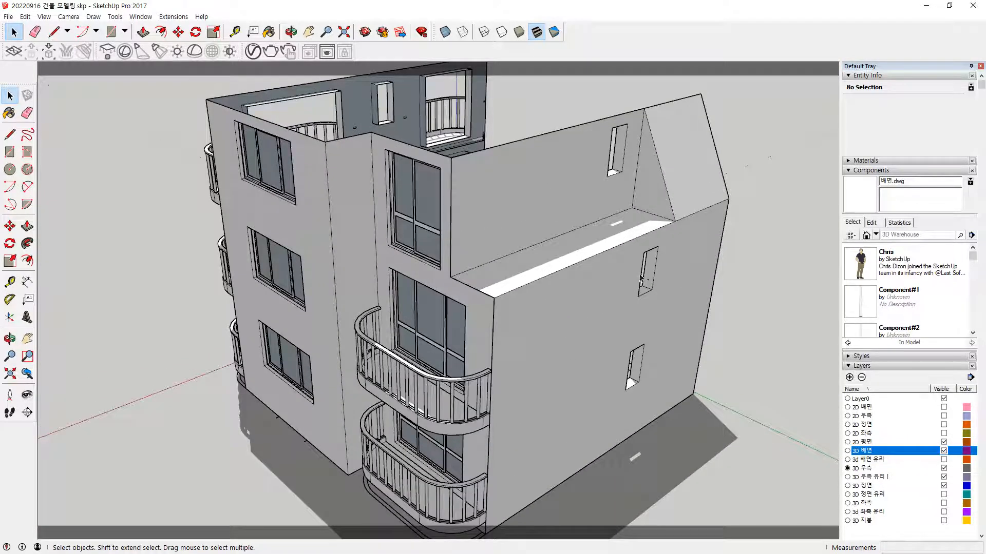
mouse_move(676, 218)
left_mouse_down()
mouse_move(489, 296)
mouse_move(426, 296)
mouse_move(347, 249)
mouse_move(460, 308)
mouse_move(672, 238)
left_mouse_up()
key("Escape")
Show the 2D 우측 layer and copy the upper balcony group 2800 mm straight up to the top floor.
left_click(477, 428)
scroll(481, 424, "up", 5)
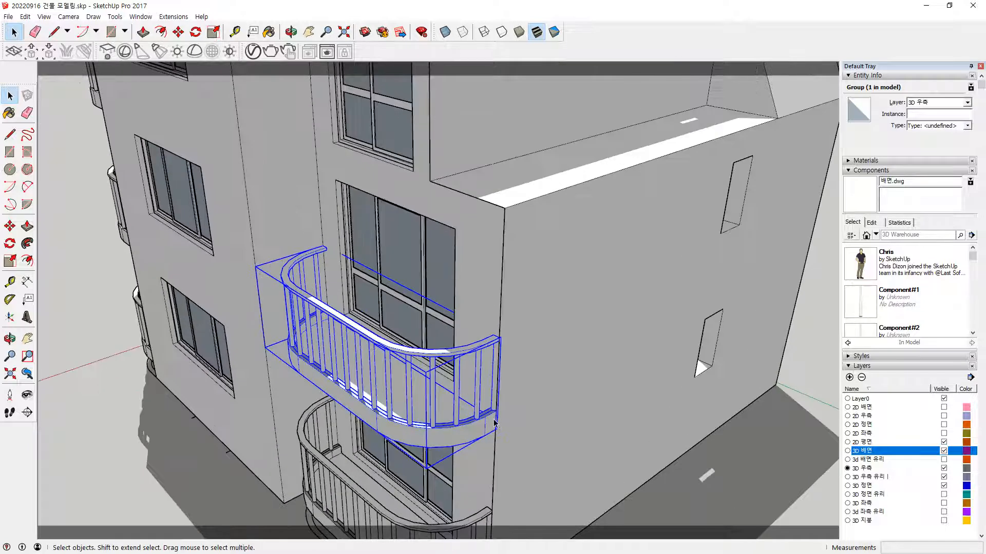
scroll(497, 424, "down", 2)
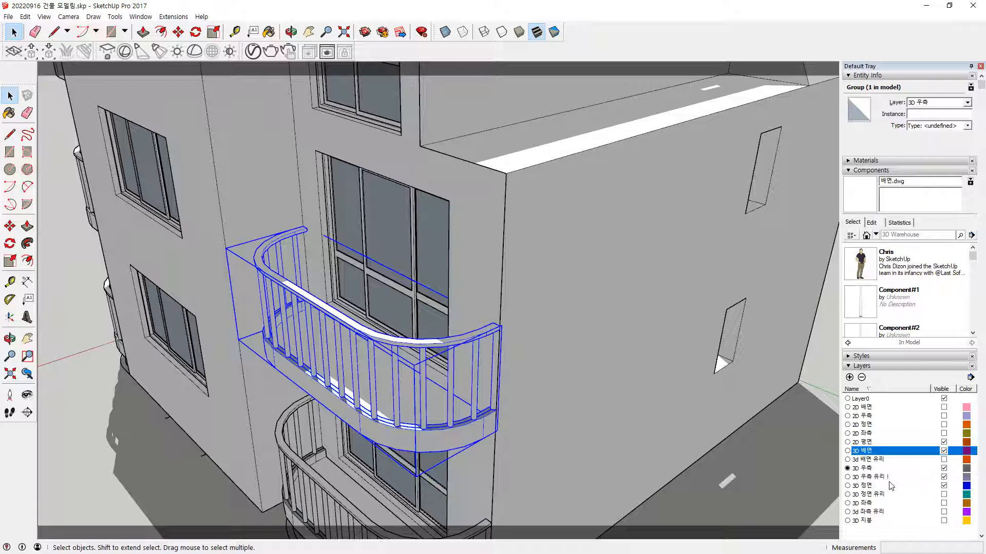
left_click(943, 417)
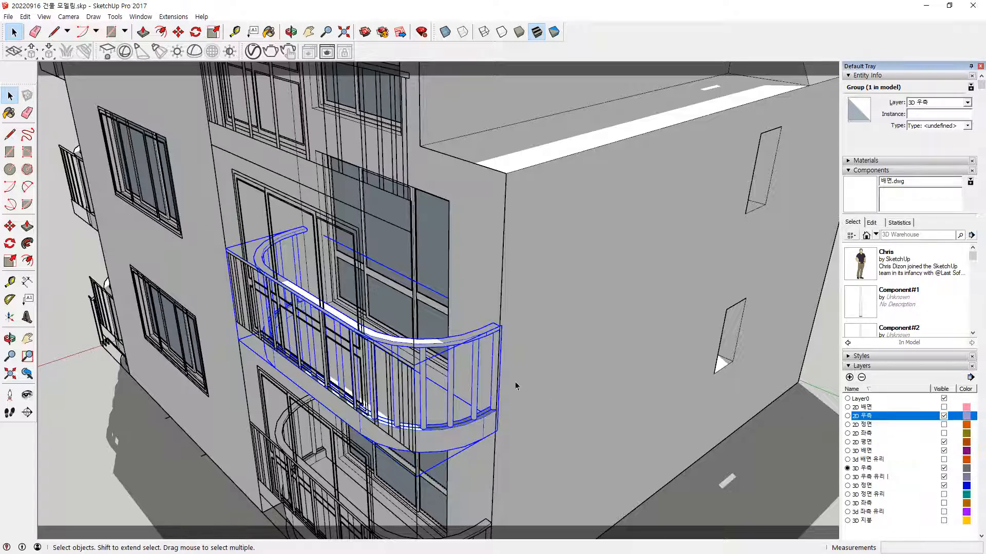
middle_click_drag(417, 399, 470, 398)
scroll(304, 359, "up", 1)
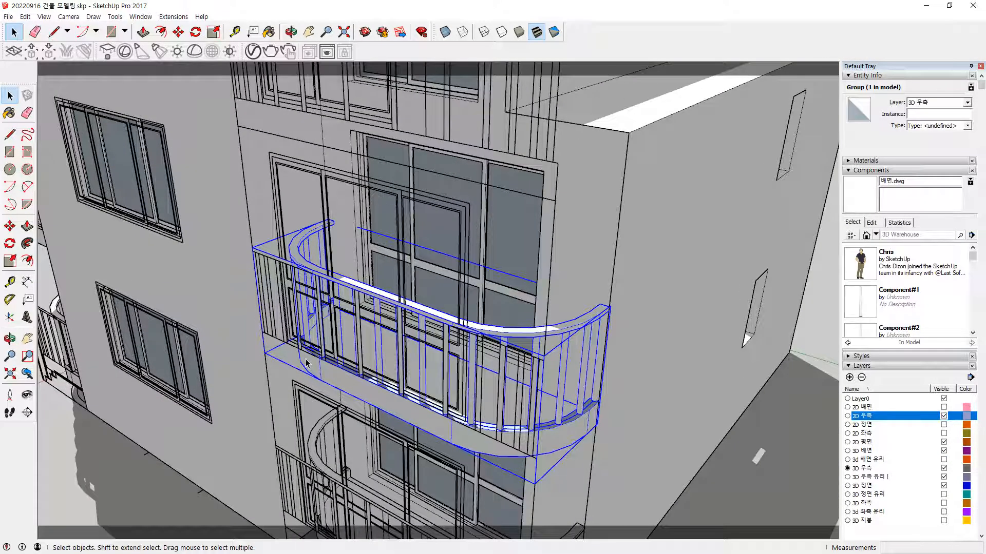
key("m")
key("ctrl")
left_click(264, 353)
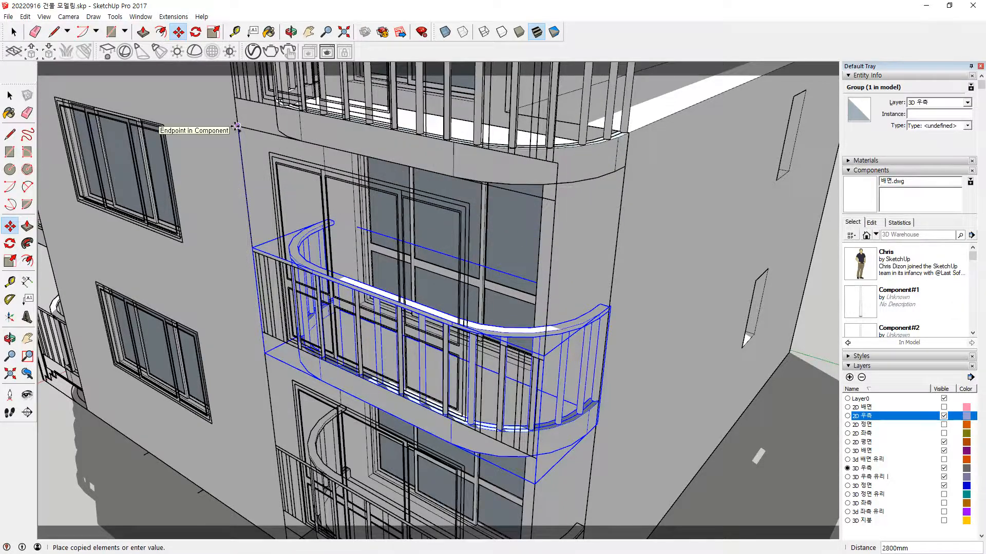
left_click(236, 126)
Examine the floor area inside the top-floor balcony where it meets the right-side wall and the rear terrace.
middle_click_drag(790, 244, 668, 313)
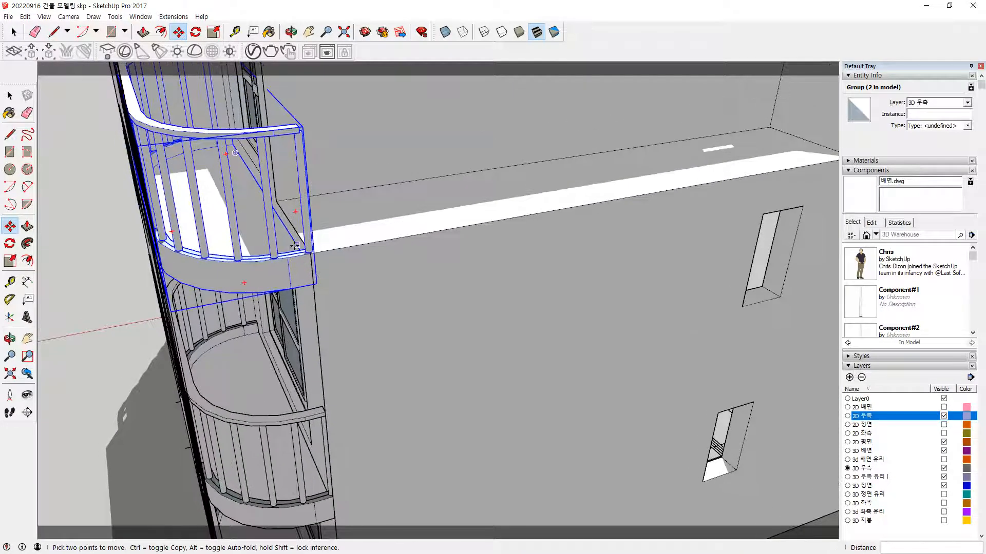
scroll(358, 304, "up", 2)
middle_click_drag(516, 301, 416, 318)
mouse_move(414, 311)
left_mouse_down()
mouse_move(380, 189)
mouse_move(425, 312)
left_mouse_up()
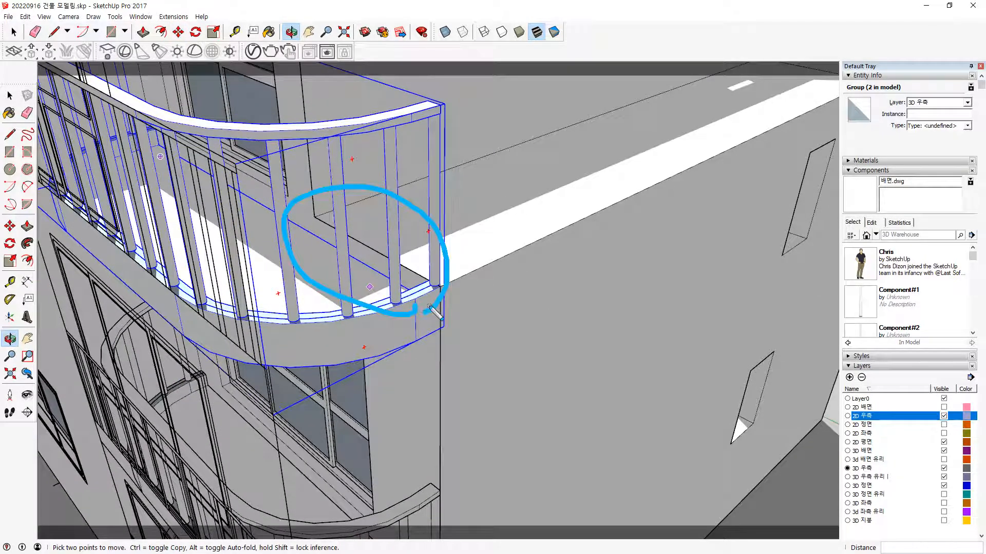
left_click_drag(310, 267, 306, 275)
mouse_move(491, 194)
left_mouse_down()
mouse_move(475, 197)
mouse_move(481, 235)
mouse_move(498, 212)
left_mouse_up()
mouse_move(360, 241)
left_mouse_down()
mouse_move(378, 267)
mouse_move(362, 267)
left_mouse_up()
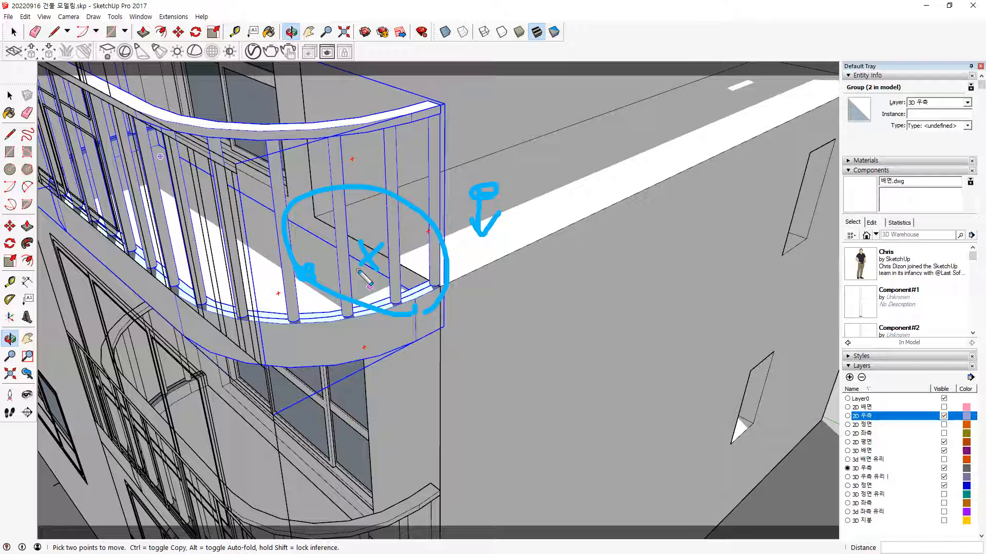
key("Escape")
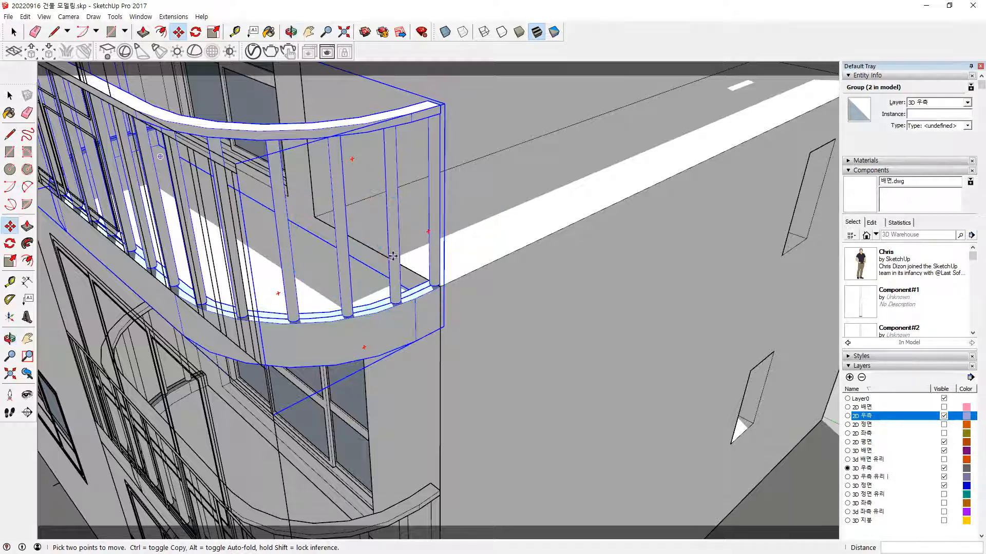
key("space")
left_click(798, 502)
scroll(306, 212, "up", 3)
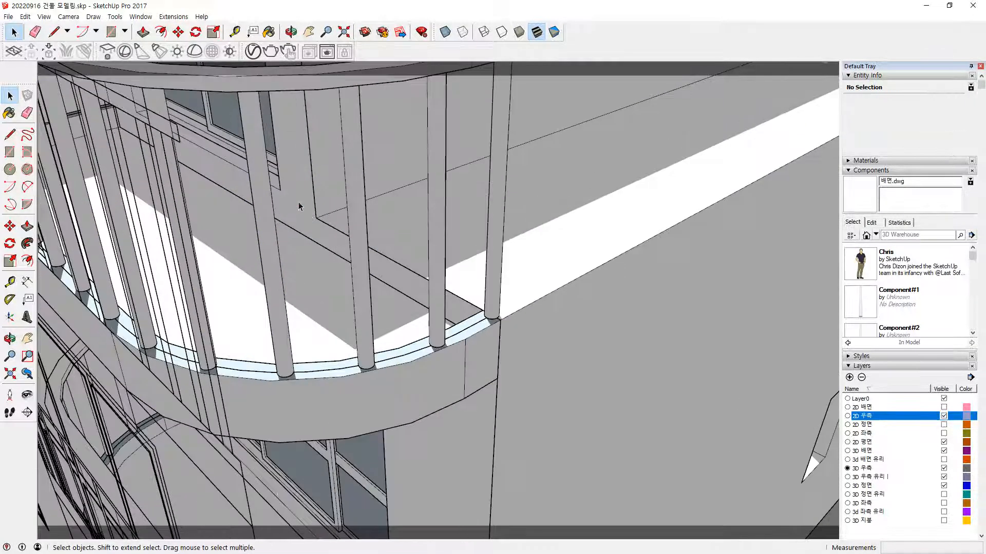
Select the right-side wall group and hide the 2D 우측 layer.
left_click(296, 196)
scroll(307, 260, "down", 2)
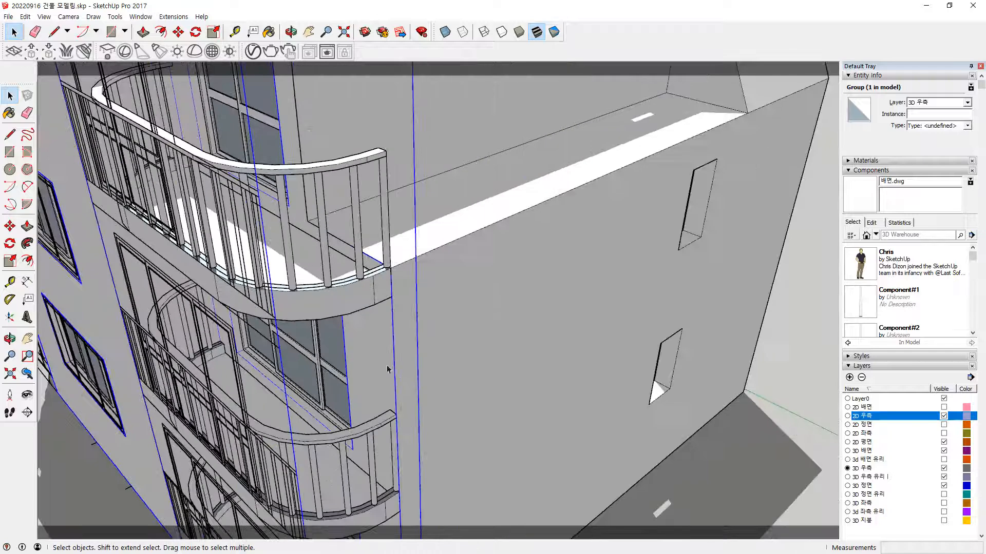
left_click(944, 417)
scroll(185, 208, "up", 3)
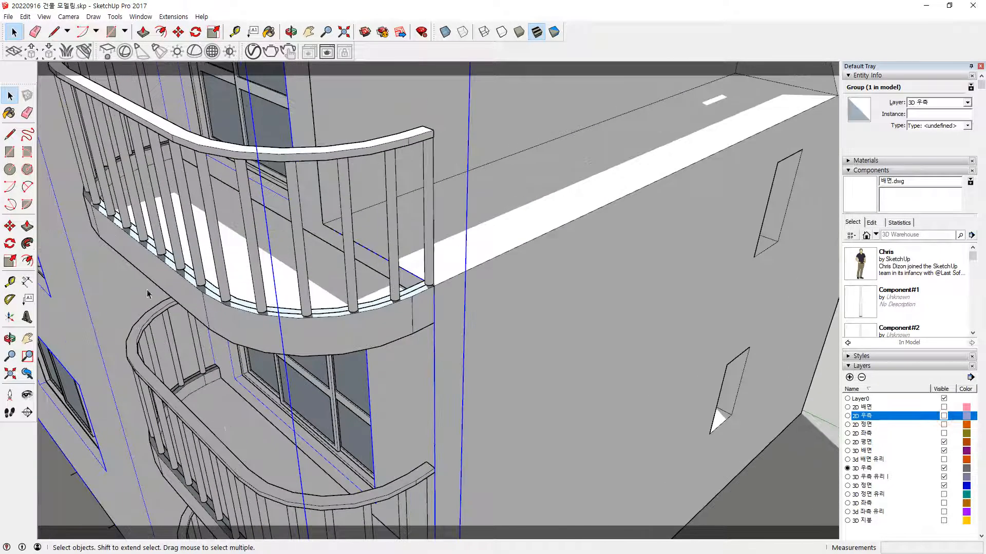
Inside the right-side wall group, draw a 1200 × 150 mm rectangle on the wall strip between the top-floor balcony and the rear terrace.
double_click(129, 278)
scroll(287, 245, "up", 2)
middle_click_drag(386, 293, 711, 310)
scroll(430, 343, "up", 5)
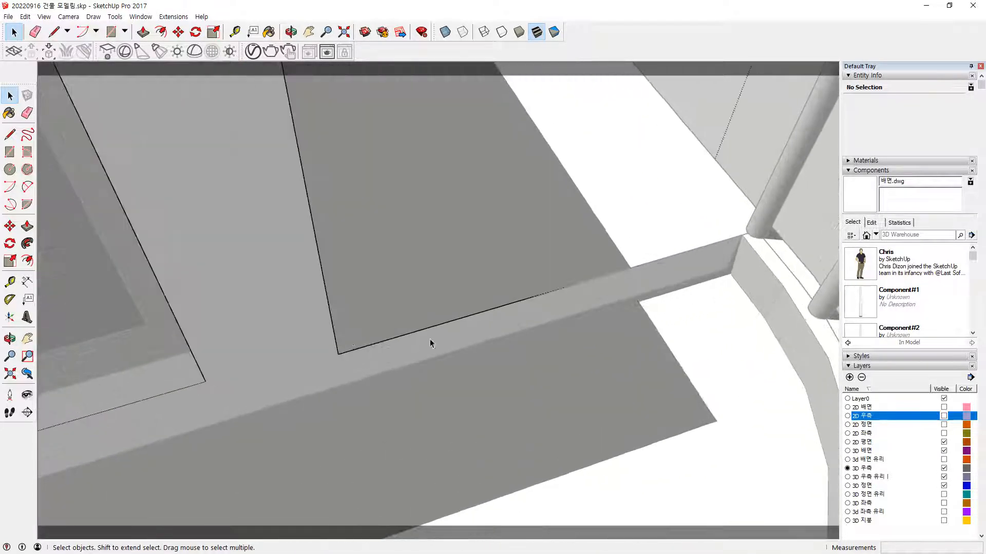
key("l")
left_click(337, 354)
key("r")
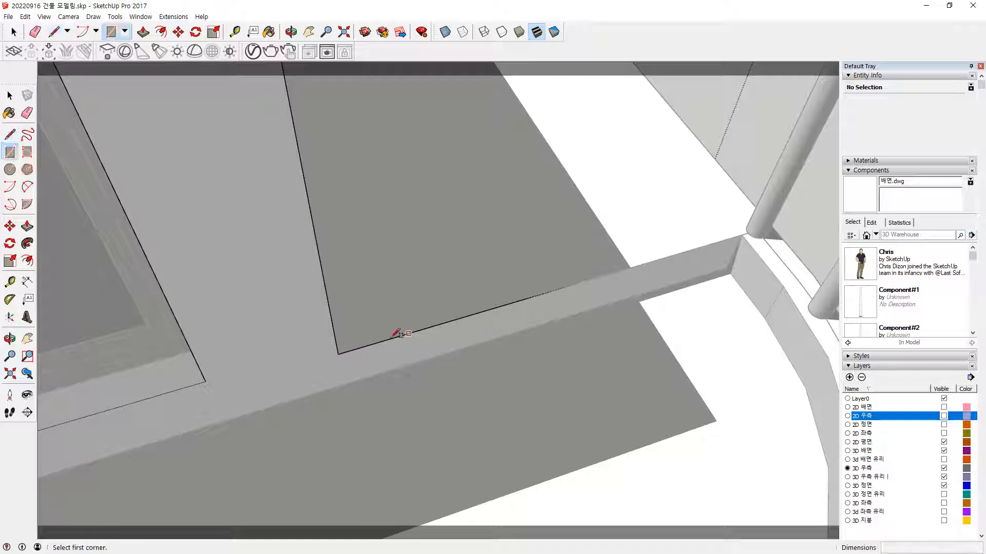
left_click(338, 354)
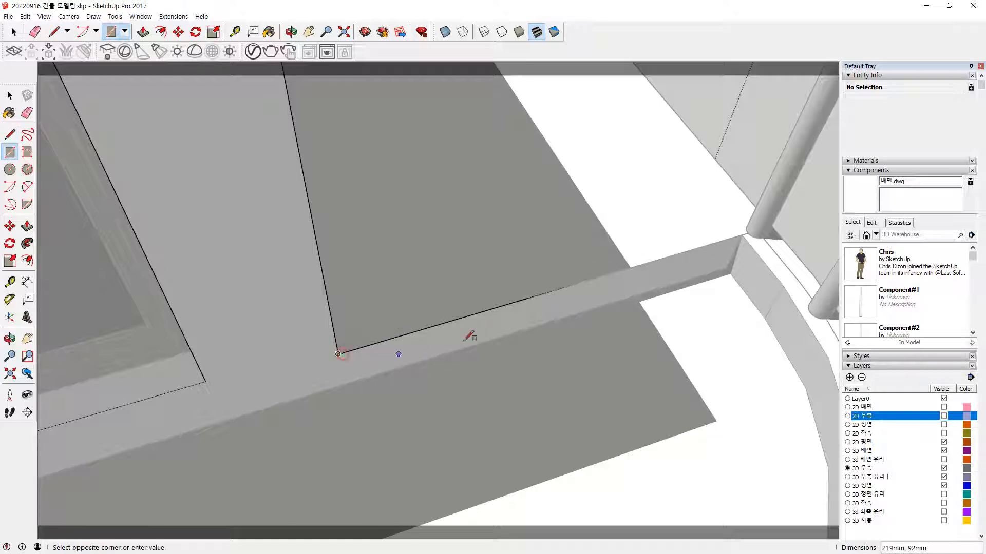
left_click(733, 270)
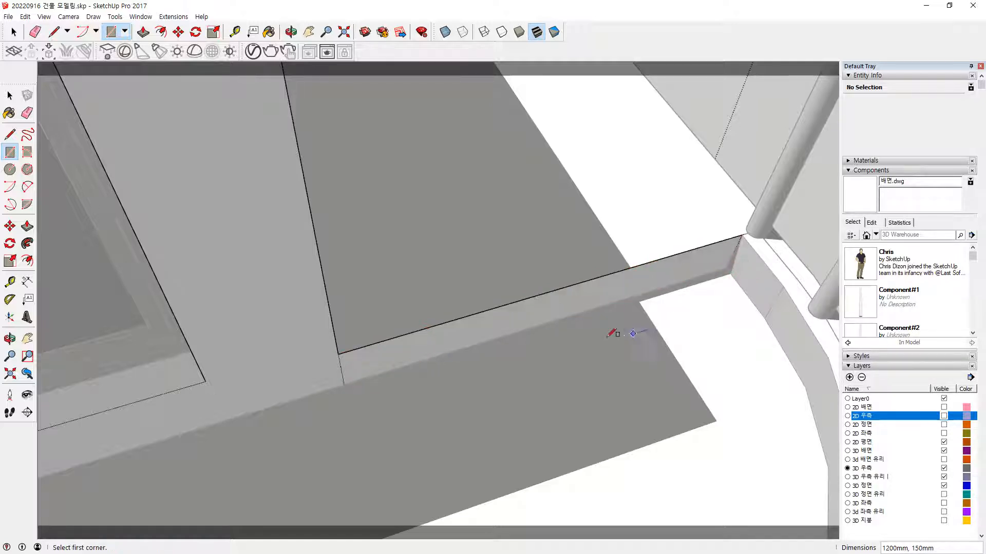
Delete the rectangle's face to open the wall strip between the top-floor balcony and the rear terrace.
key("space")
double_click(581, 292)
left_click(590, 281)
key("Escape")
middle_click_drag(732, 257, 398, 335)
middle_click_drag(575, 390, 580, 345)
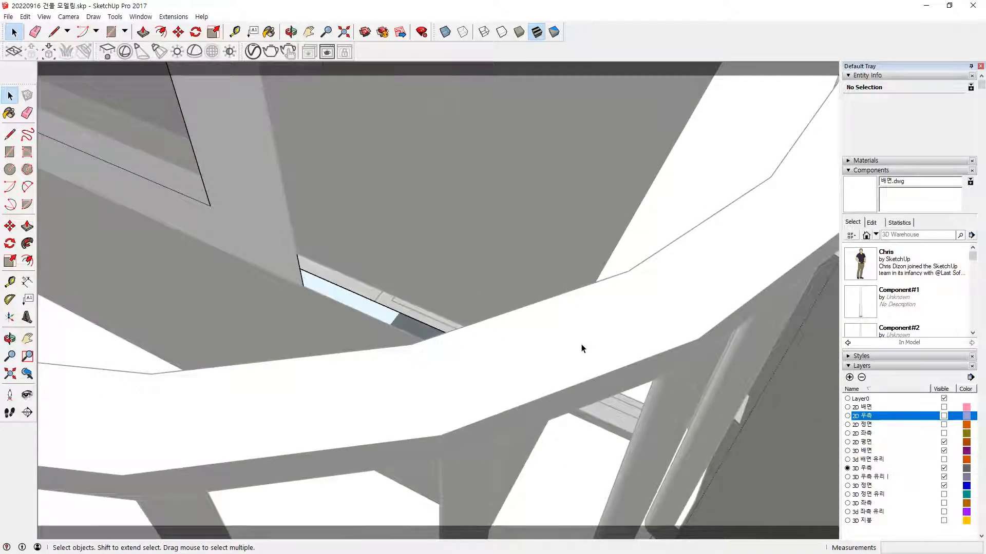
scroll(591, 354, "down", 4)
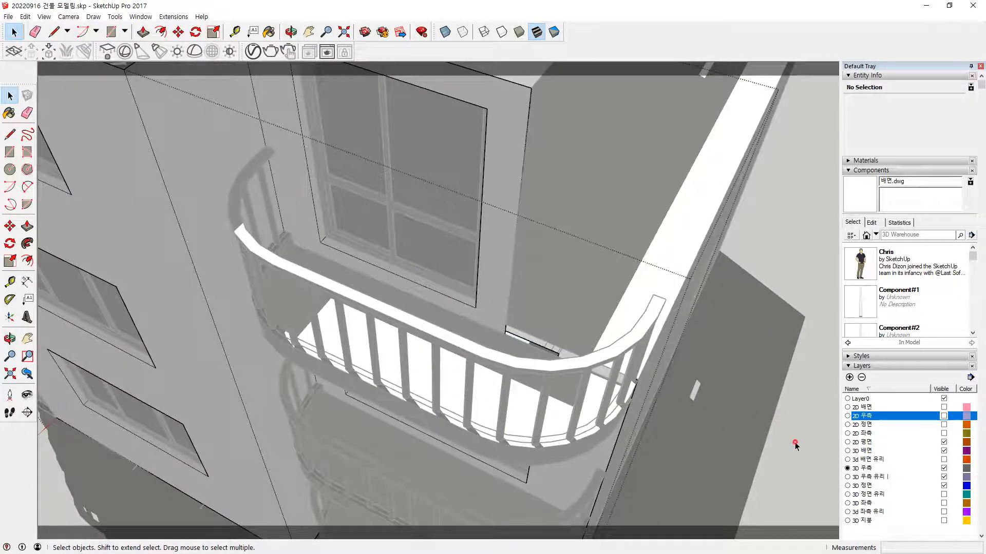
Examine the rear terrace's outer edge where it meets the end of the top-floor balcony.
double_click(654, 235)
middle_click_drag(648, 261, 348, 449)
scroll(347, 452, "up", 4)
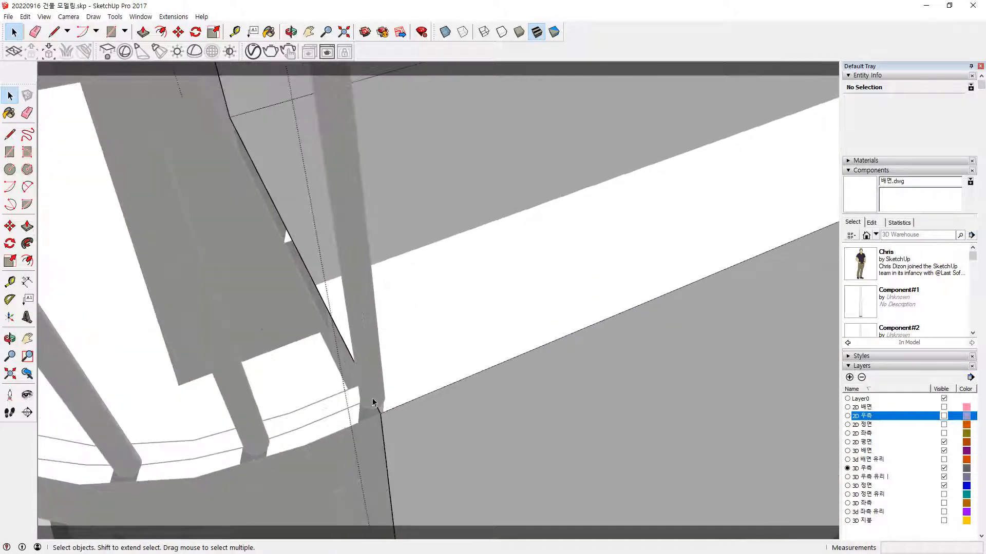
scroll(377, 405, "down", 5)
scroll(417, 421, "up", 4)
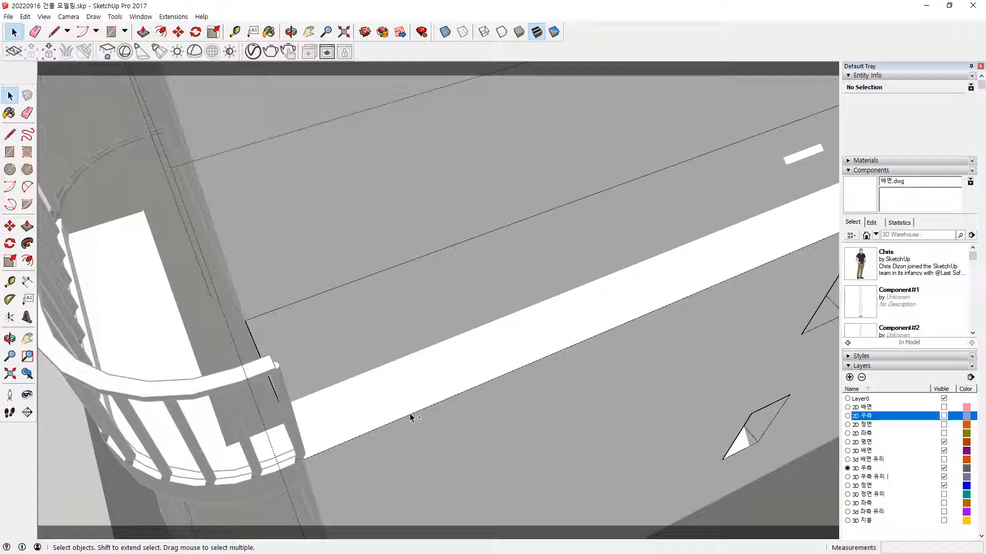
left_click(409, 419)
middle_click_drag(295, 455, 365, 334)
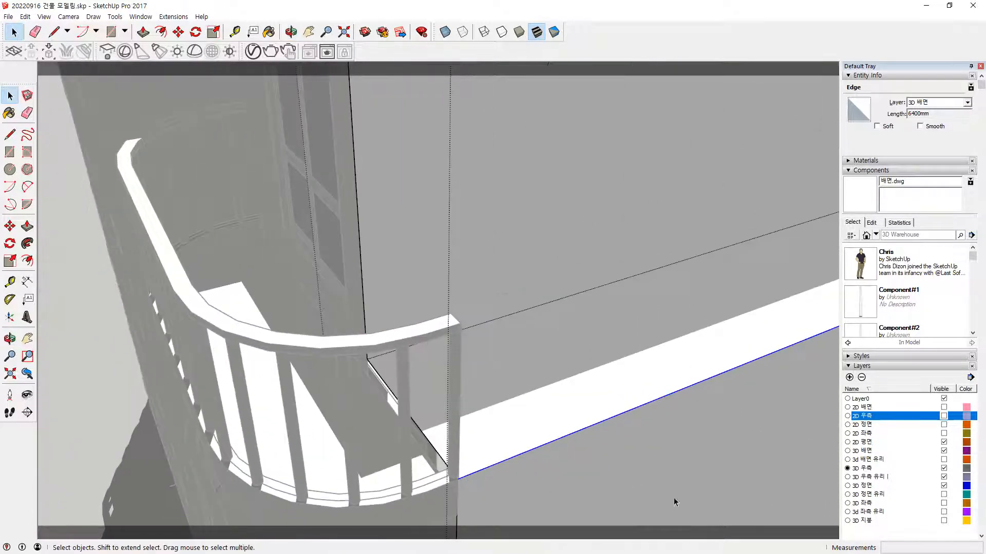
left_click(61, 382)
Explode the top-floor balcony group.
left_click(459, 397)
right_click(458, 398)
left_click(510, 290)
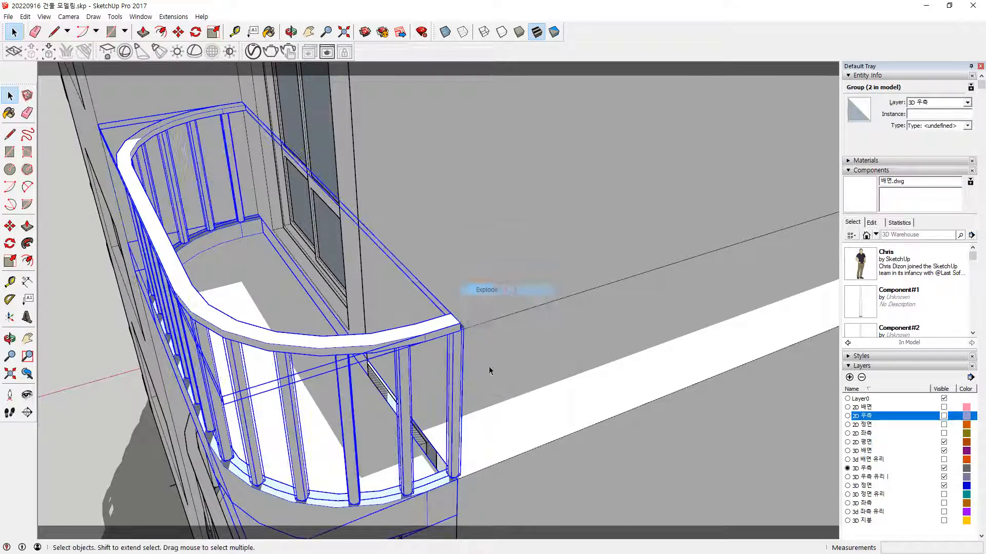
left_click(109, 441)
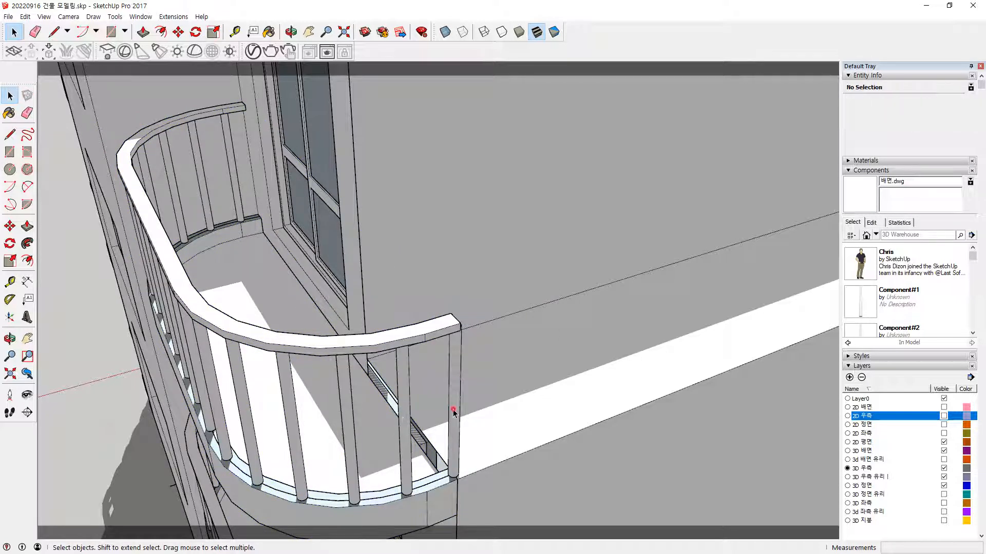
Delete all the balusters of the top-floor balcony railing, leaving the handrail and the base.
left_click(356, 440)
key("Delete")
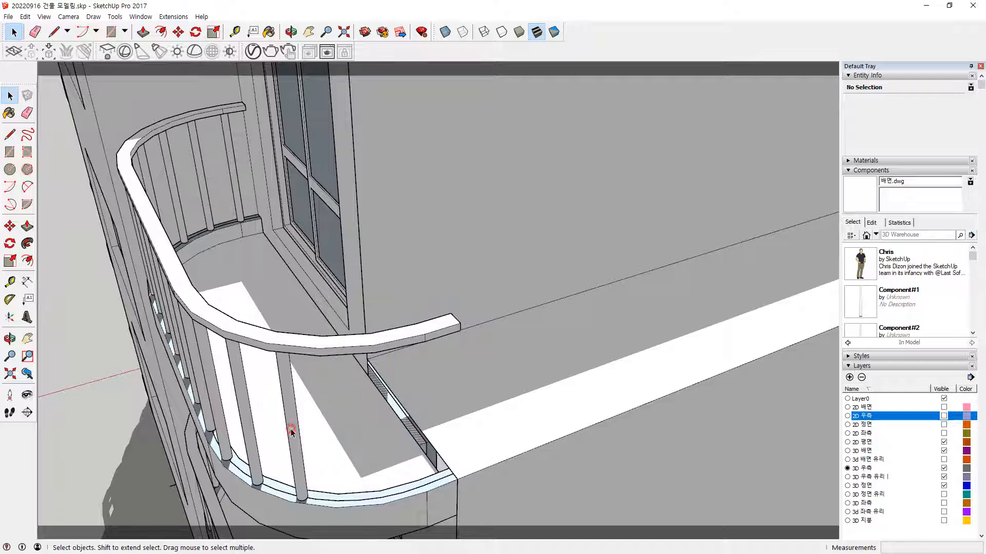
left_click(291, 431)
key("Delete")
left_click(246, 430)
key("Delete")
middle_click_drag(217, 420, 119, 193)
left_click(224, 205)
key("Delete")
left_click(208, 210)
left_click(200, 210)
key("Delete")
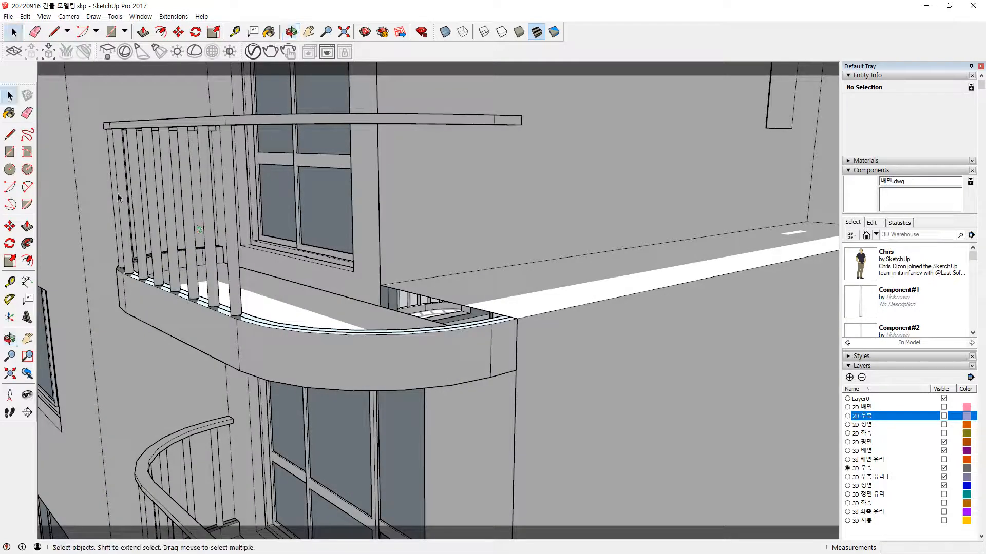
left_click(118, 151)
key("Delete")
left_click(140, 235)
key("Delete")
left_click(154, 232)
key("Delete")
left_click(169, 231)
key("Delete")
left_click(191, 230)
key("Delete")
left_click(210, 229)
key("Delete")
left_click(239, 241)
key("Delete")
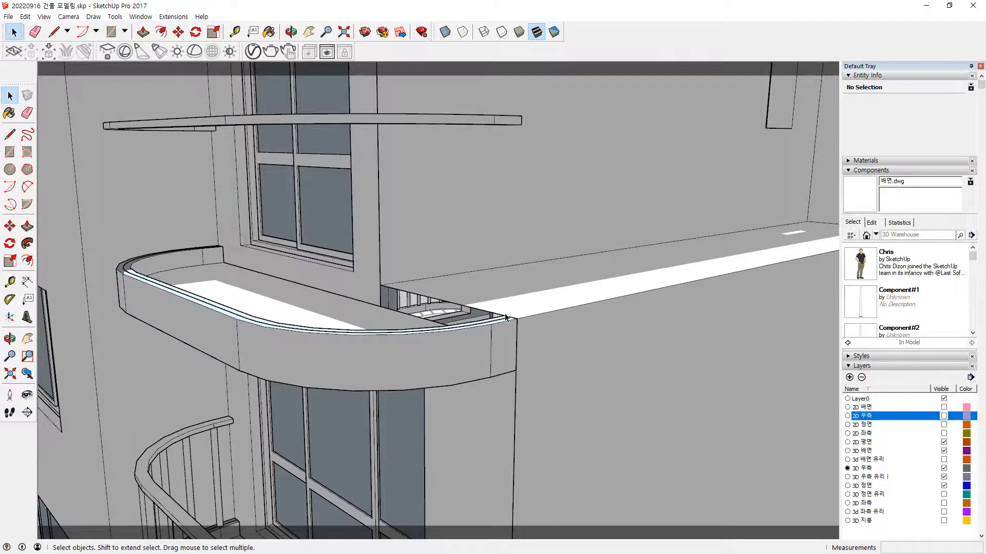
Inside the rear wall group, copy the terrace's long outer edge 100 mm inward.
scroll(506, 317, "up", 6)
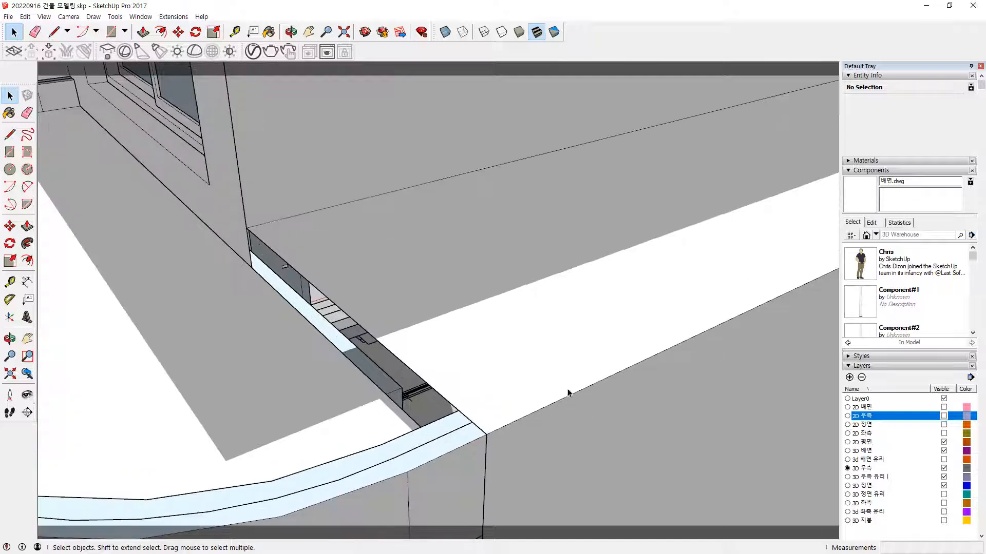
double_click(567, 365)
left_click(537, 417)
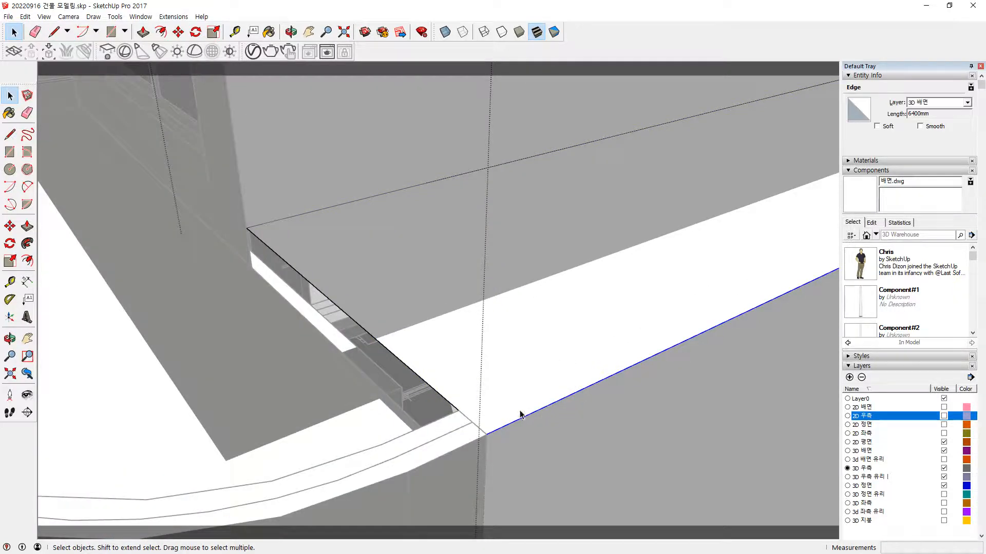
key("m")
left_click(488, 434)
key("ctrl")
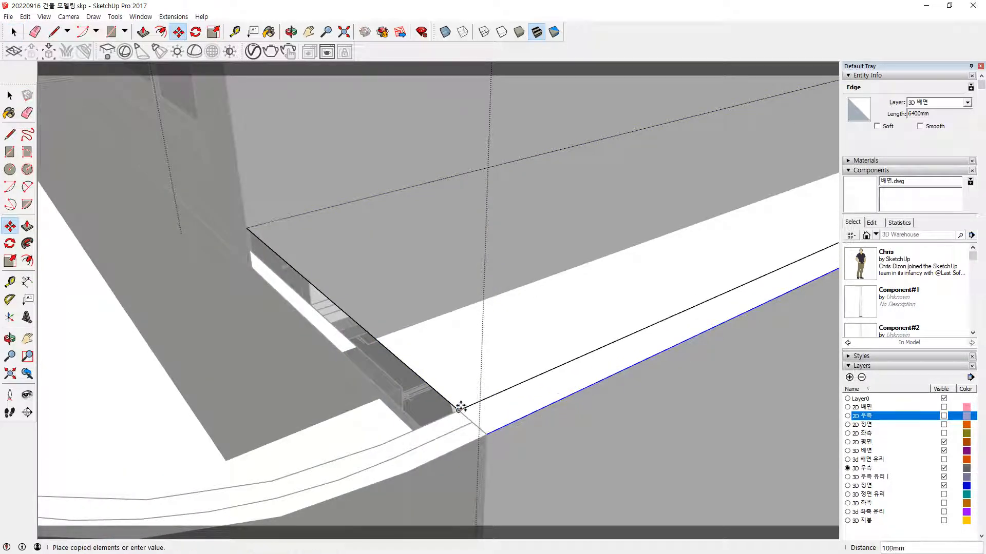
left_click(460, 413)
Push the terrace floor face inside the border line down toward the bottom of the wall opening.
middle_click_drag(335, 403, 374, 395)
key("space")
left_click(374, 393)
key("p")
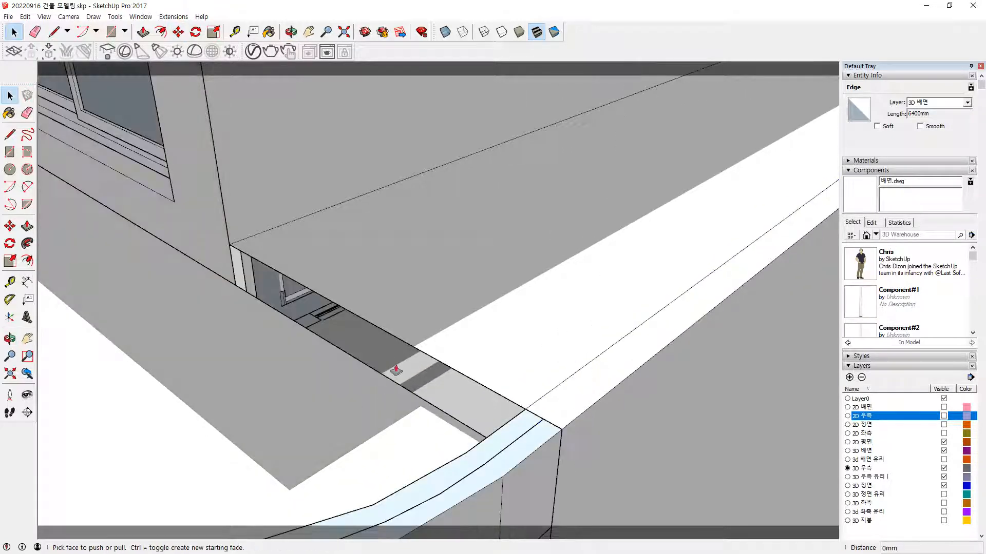
key("space")
left_click(482, 322)
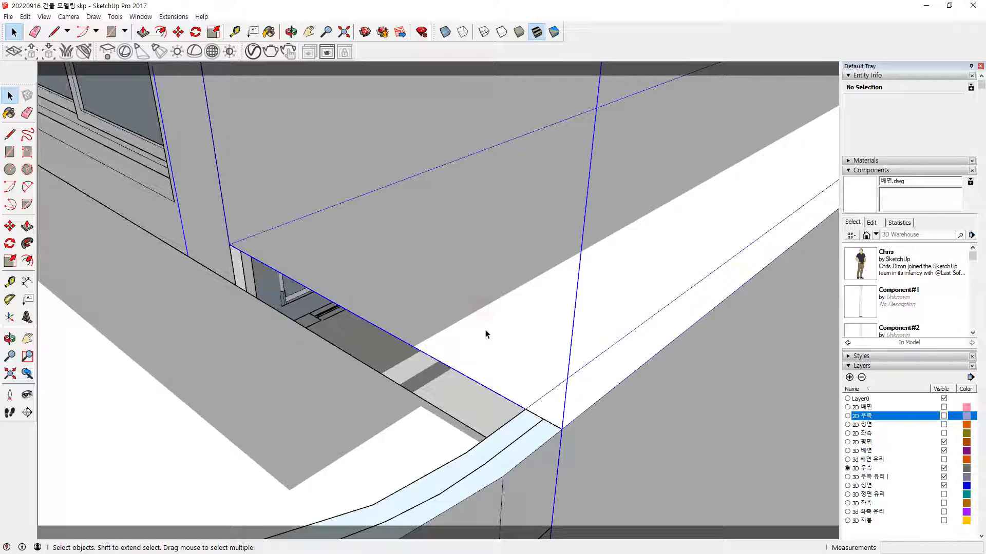
double_click(599, 332)
left_click(555, 299)
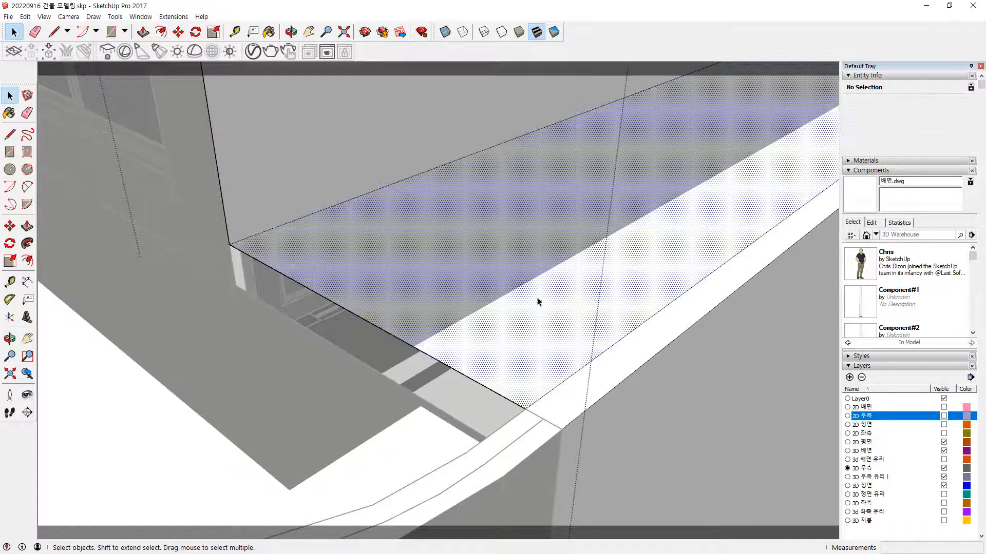
key("p")
left_click(469, 323)
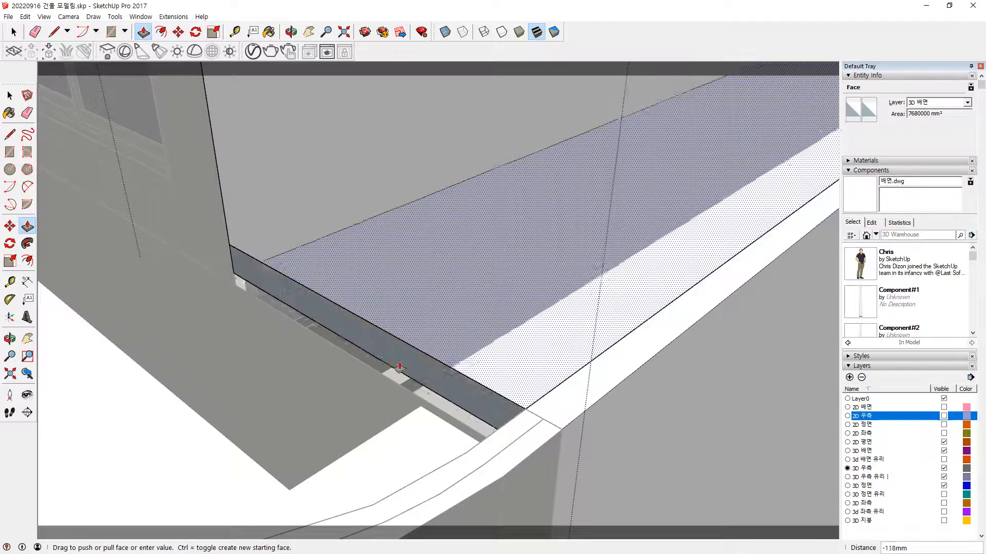
left_click(379, 380)
mouse_move(378, 380)
middle_mouse_down()
mouse_move(303, 355)
mouse_move(316, 369)
mouse_move(318, 409)
mouse_move(345, 356)
mouse_move(763, 334)
mouse_move(715, 331)
mouse_move(498, 268)
mouse_move(460, 315)
middle_mouse_up()
Erase the leftover edge at the balcony end of the lowered terrace floor.
key("e")
left_click(404, 342)
key("e")
mouse_move(623, 220)
middle_mouse_down()
mouse_move(241, 527)
mouse_move(495, 281)
middle_mouse_up()
scroll(478, 150, "up", 8)
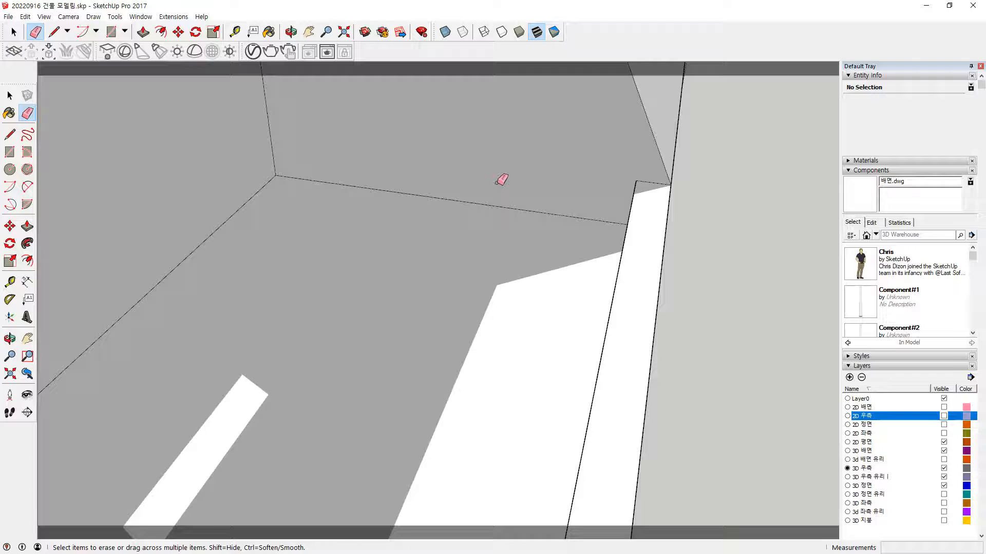
Try to copy the edge at the far end of the lowered terrace floor 100 mm inward.
middle_click_drag(513, 223, 576, 242)
key("space")
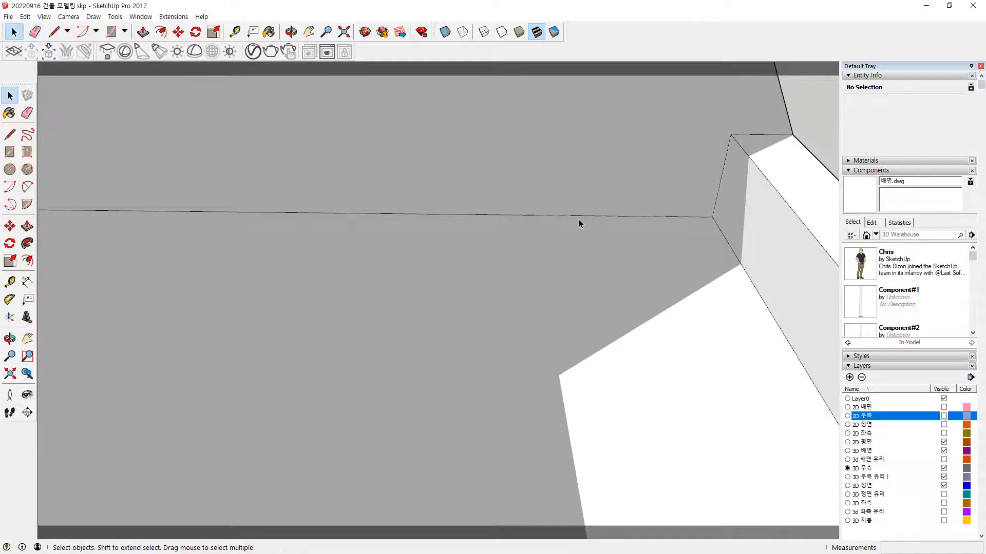
left_click(580, 223)
left_click(626, 216)
key("m")
left_click(711, 218)
key("ctrl")
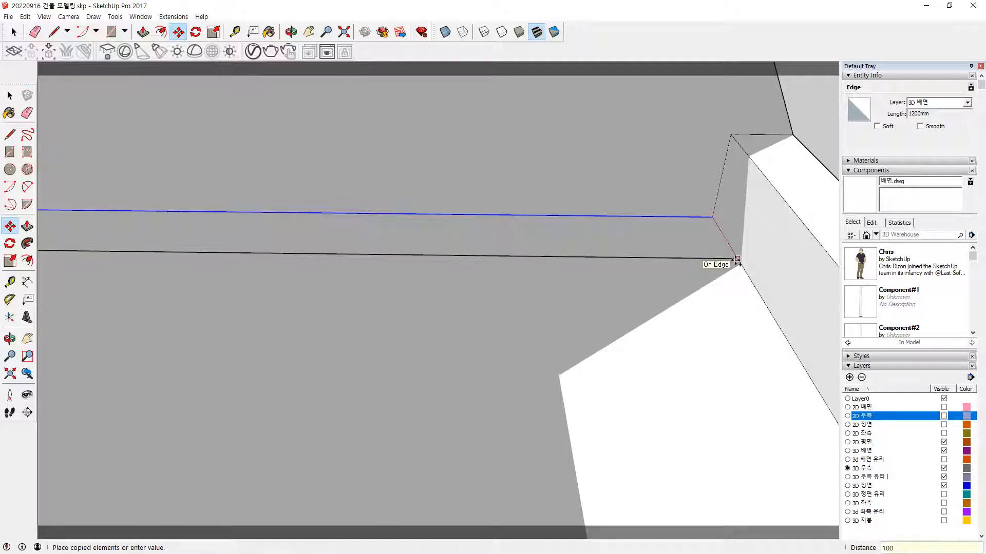
key("Escape")
Undo the lowering of the terrace floor.
scroll(579, 274, "down", 3)
middle_click_drag(658, 268, 608, 330)
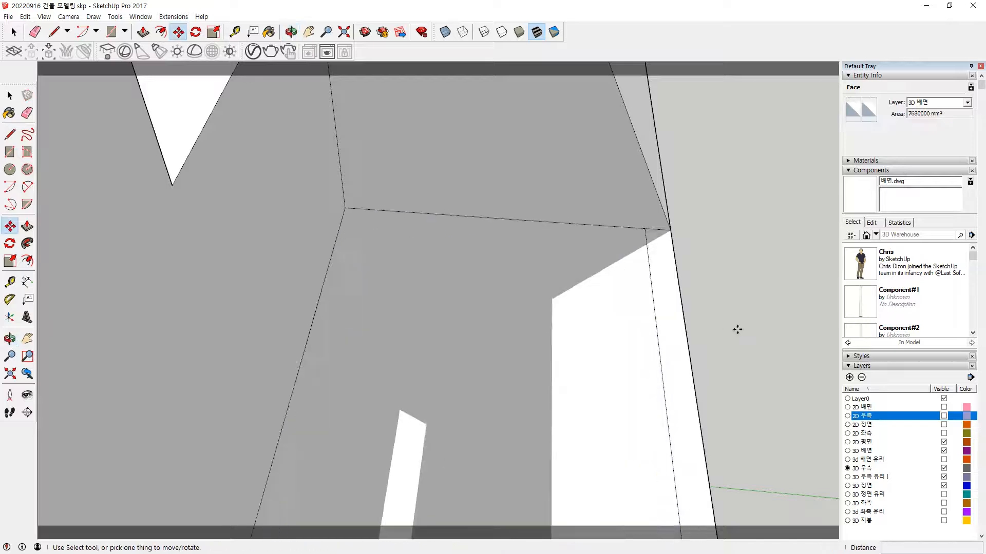
scroll(602, 226, "up", 2)
scroll(602, 225, "up", 1)
key("space")
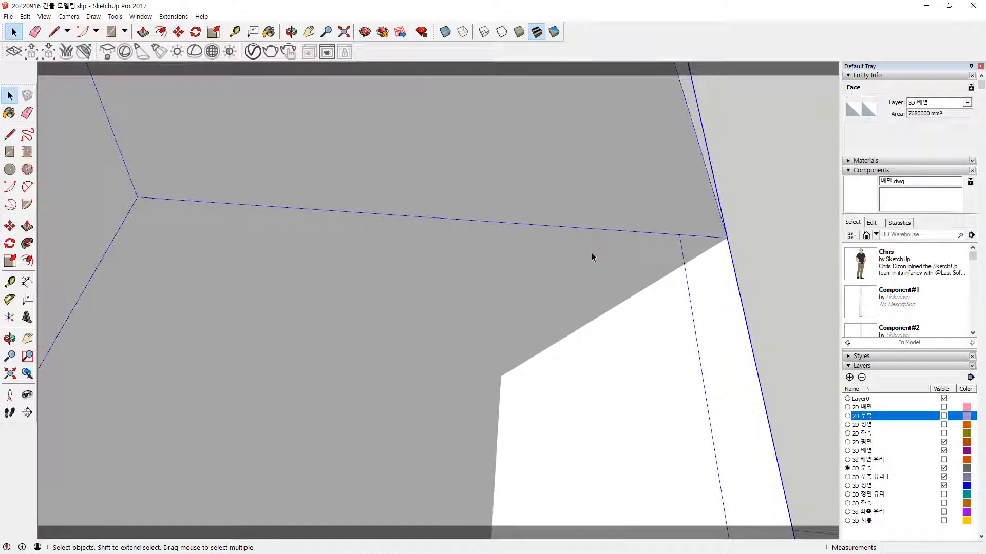
Inside the rear wall group, copy the terrace's far end edge 100 mm inward along the floor.
left_click(591, 250)
double_click(590, 232)
left_click(592, 231)
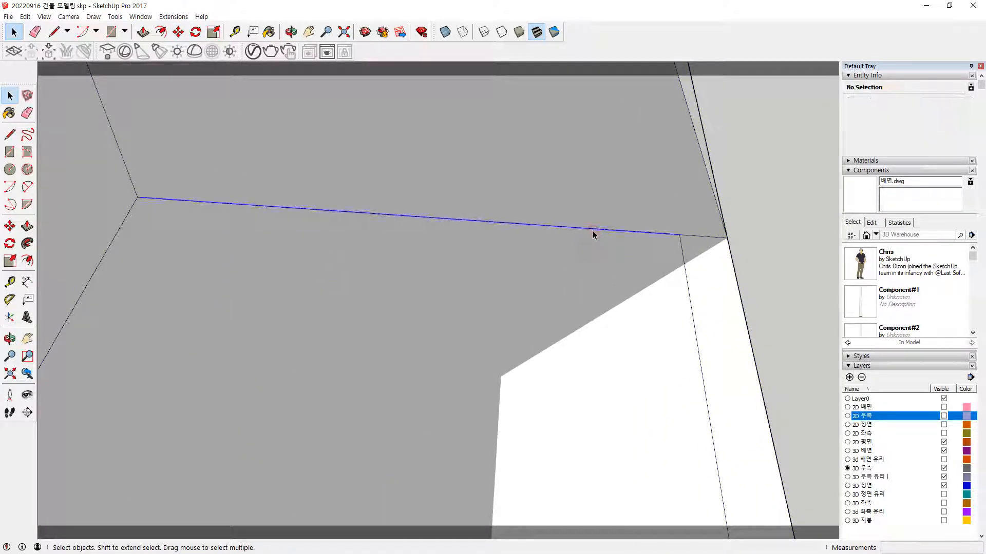
key("m")
left_click(679, 237)
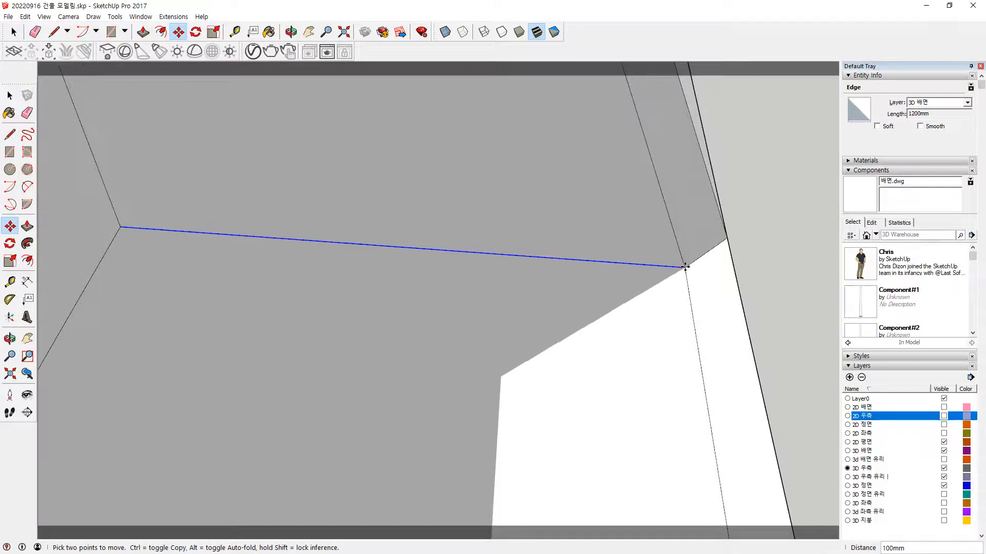
left_click(685, 267)
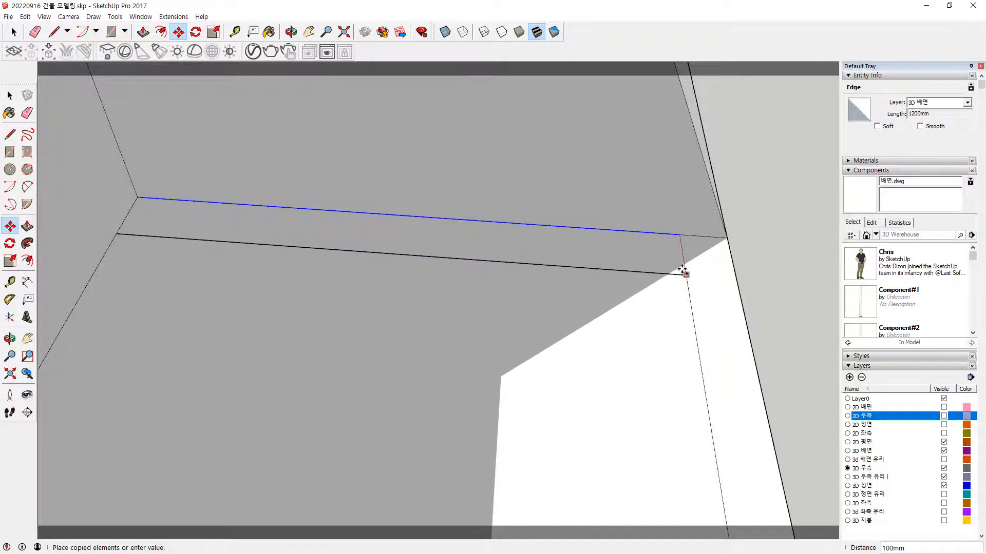
mouse_move(697, 279)
middle_mouse_down()
mouse_move(642, 273)
mouse_move(682, 268)
middle_mouse_up()
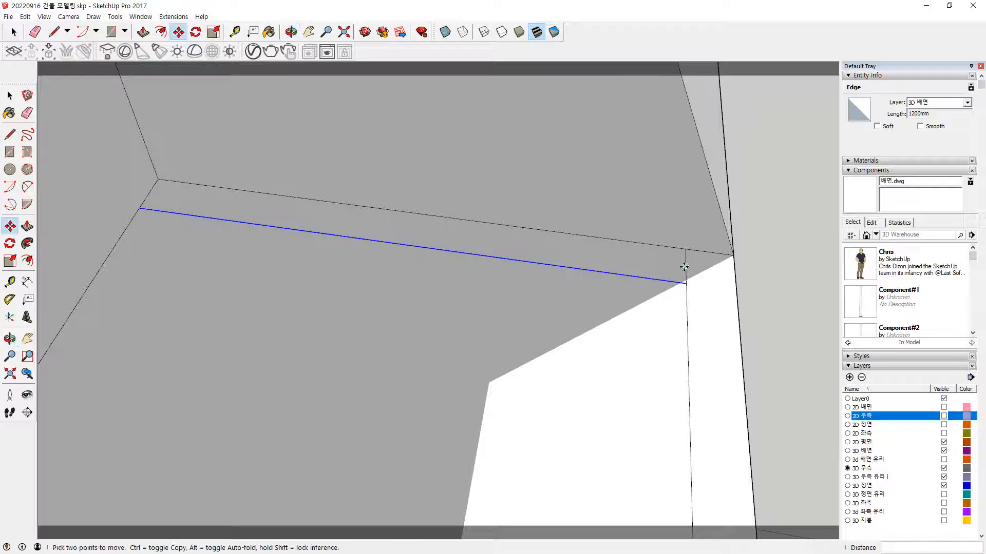
Push the terrace floor face inside the border lines down 150 mm.
key("e")
mouse_move(499, 329)
middle_mouse_down()
mouse_move(438, 297)
mouse_move(440, 84)
mouse_move(392, 433)
middle_mouse_up()
key("space")
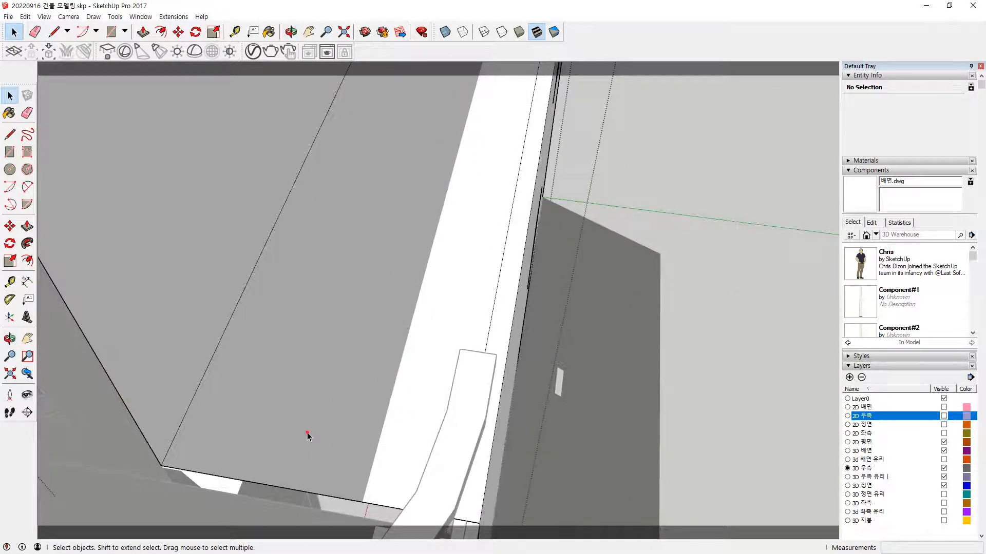
left_click(308, 436)
key("p")
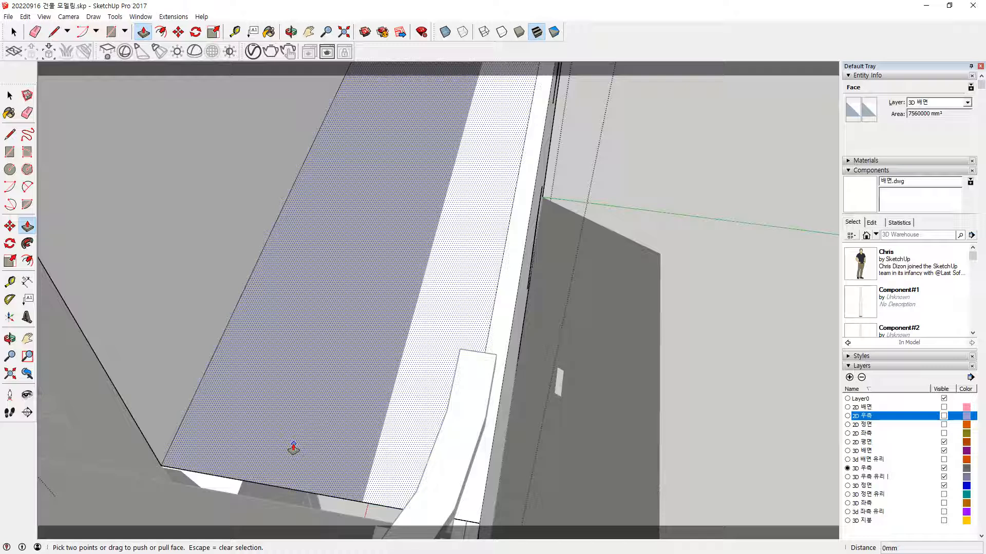
left_click(266, 471)
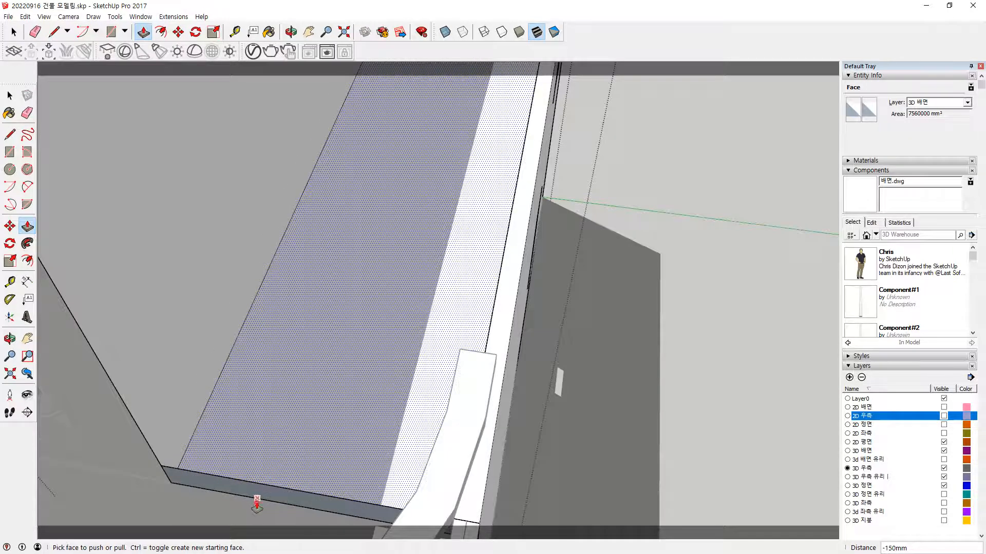
Erase the leftover strip at the lowered terrace floor's near end, where it meets the rounded balcony.
key("e")
left_click(310, 492)
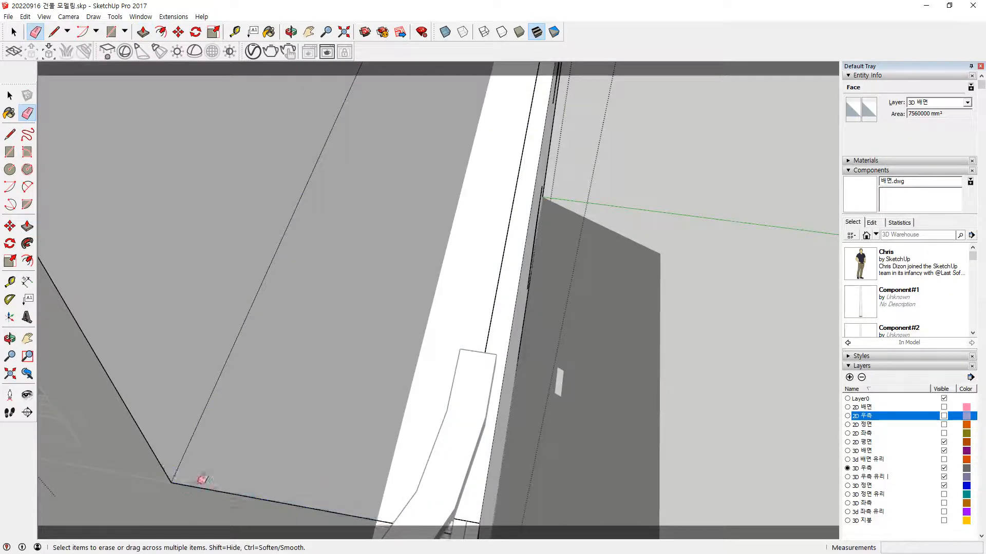
scroll(354, 314, "down", 4)
mouse_move(354, 314)
middle_mouse_down("shift")
mouse_move(341, 503)
mouse_move(238, 304)
mouse_move(203, 282)
middle_mouse_up("shift")
scroll(509, 129, "up", 5)
left_click_drag(473, 137, 512, 158)
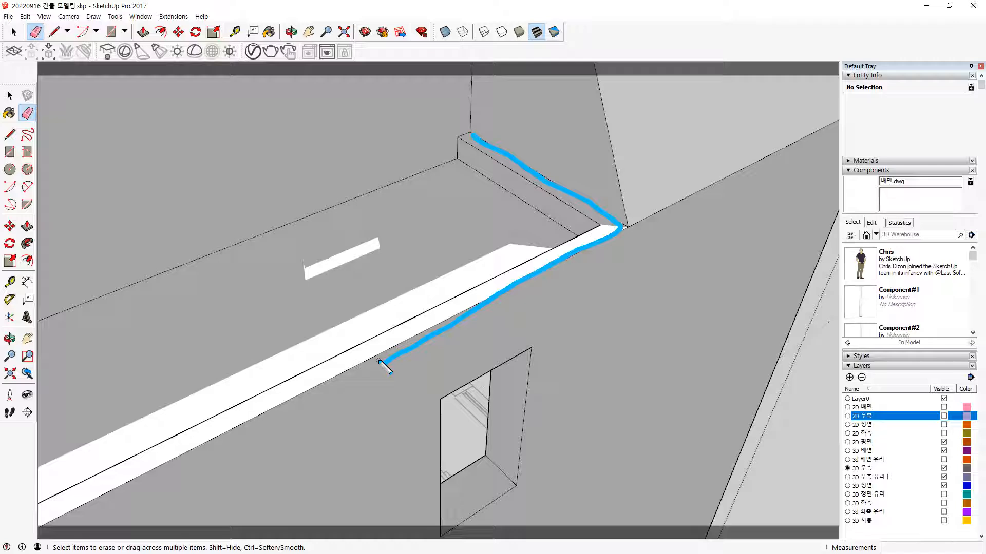
left_click_drag(385, 368, 386, 354)
scroll(384, 352, "down", 3)
Copy the L-shaped top face of the terrace border from the rear wall group and paste it outside that group.
key("space")
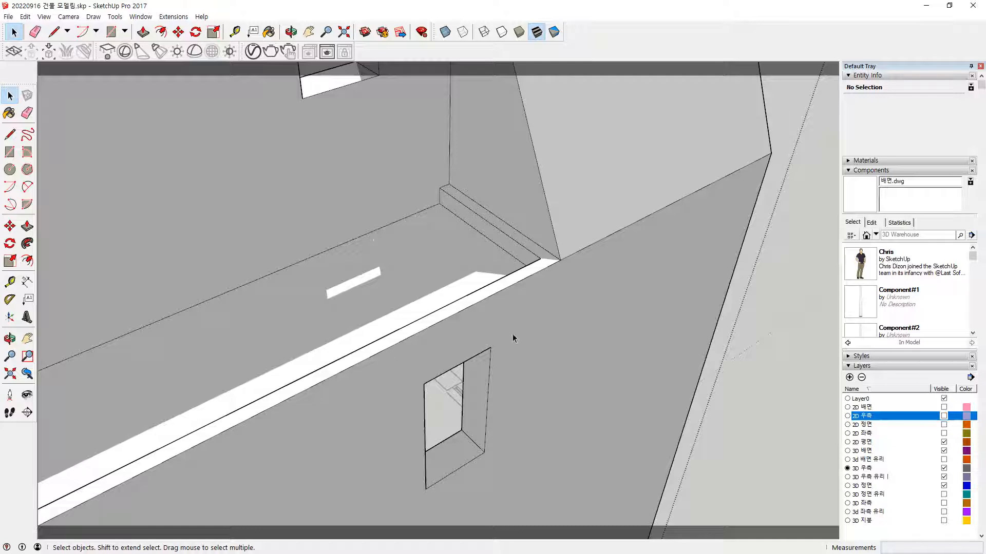
left_click(476, 301)
scroll(438, 323, "down", 6)
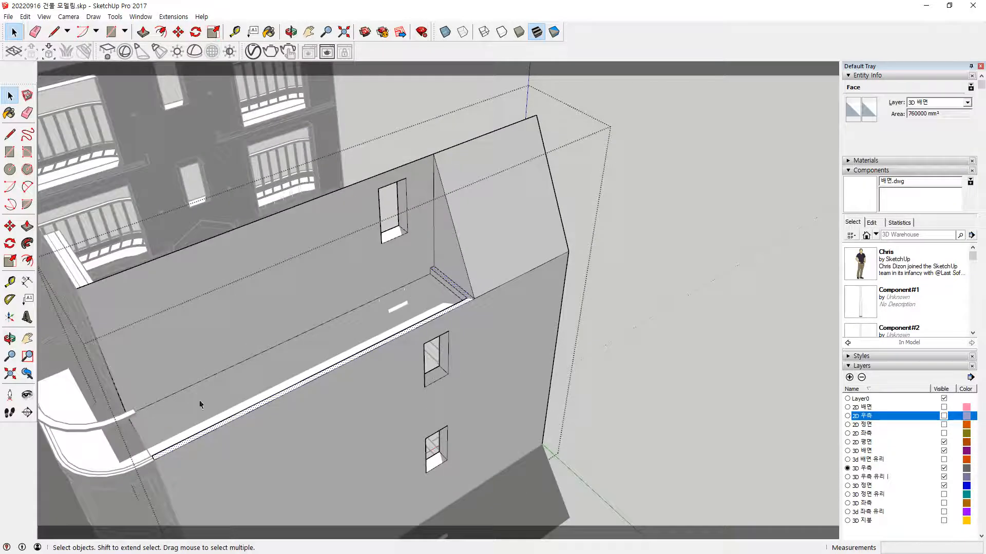
middle_click_drag(200, 404, 302, 424)
scroll(291, 437, "up", 3)
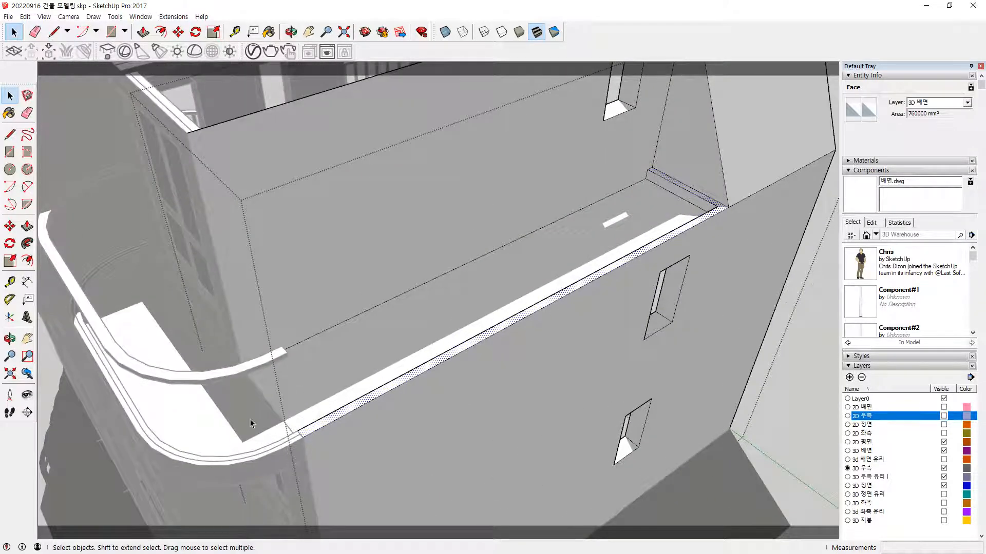
left_click(761, 478)
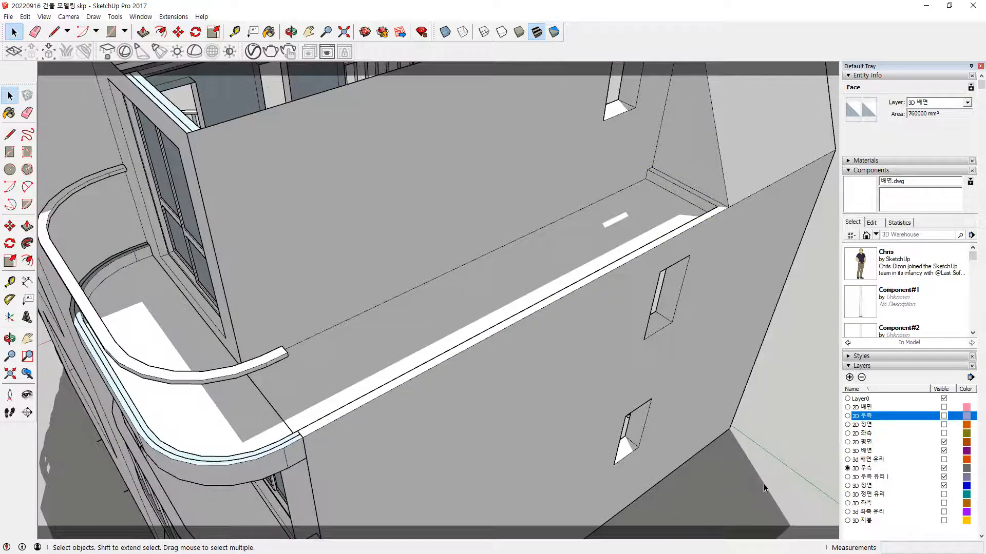
scroll(190, 432, "up", 3)
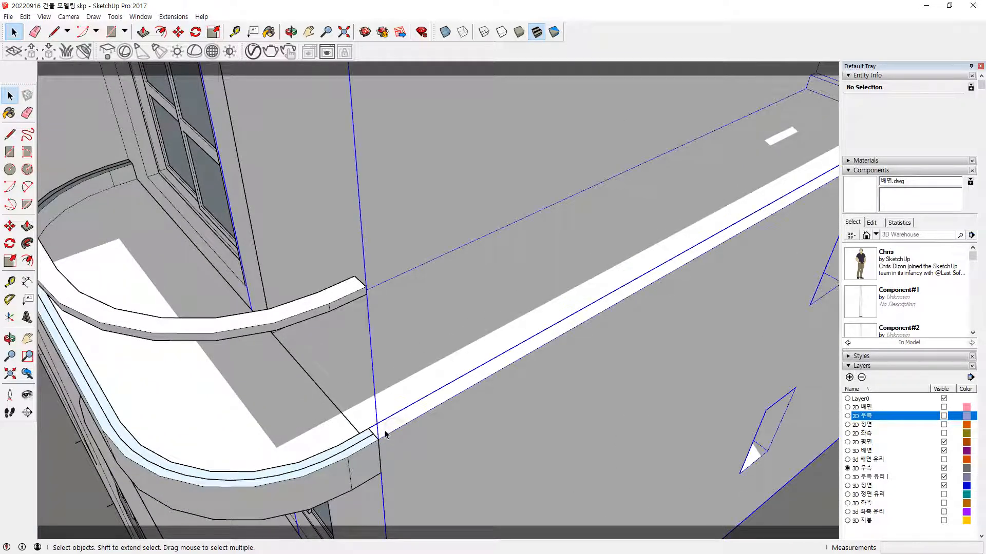
left_click(396, 426)
double_click(395, 426)
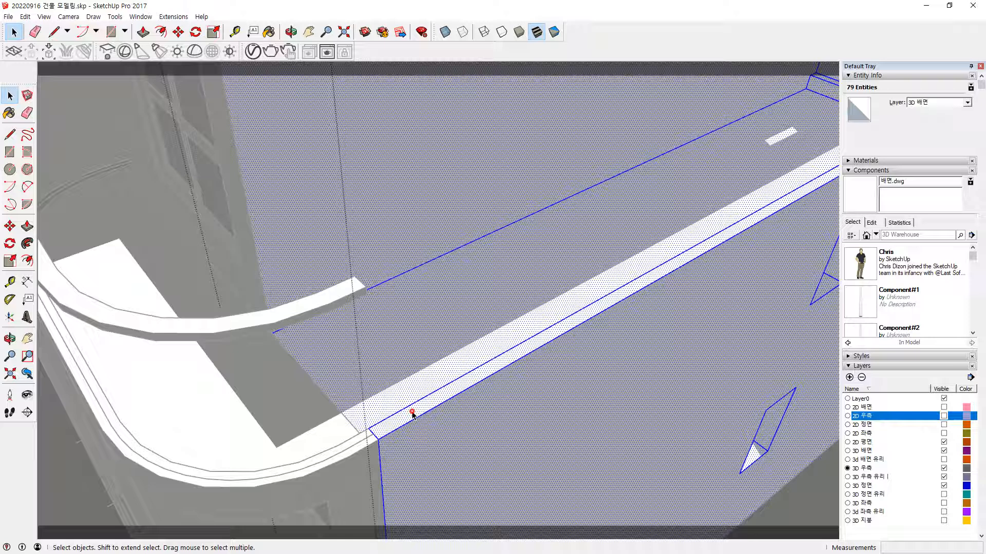
left_click(412, 413)
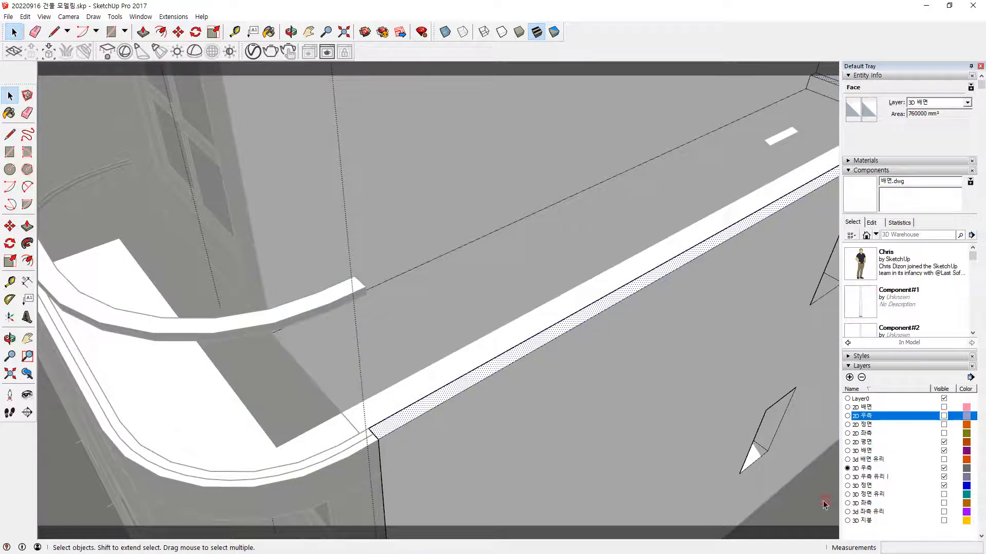
scroll(434, 380, "down", 3)
key("ctrl+v")
left_click(545, 281)
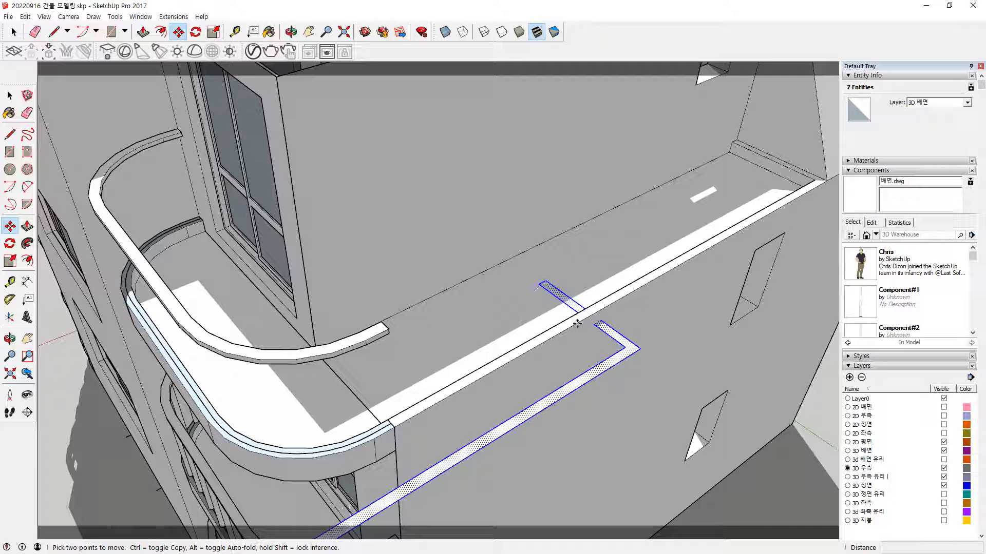
Try to move the pasted L-shaped face onto the terrace border and raise it from the balcony corner.
middle_click_drag(314, 457, 310, 292)
middle_click_drag(128, 454, 266, 367, "shift")
left_click(217, 441)
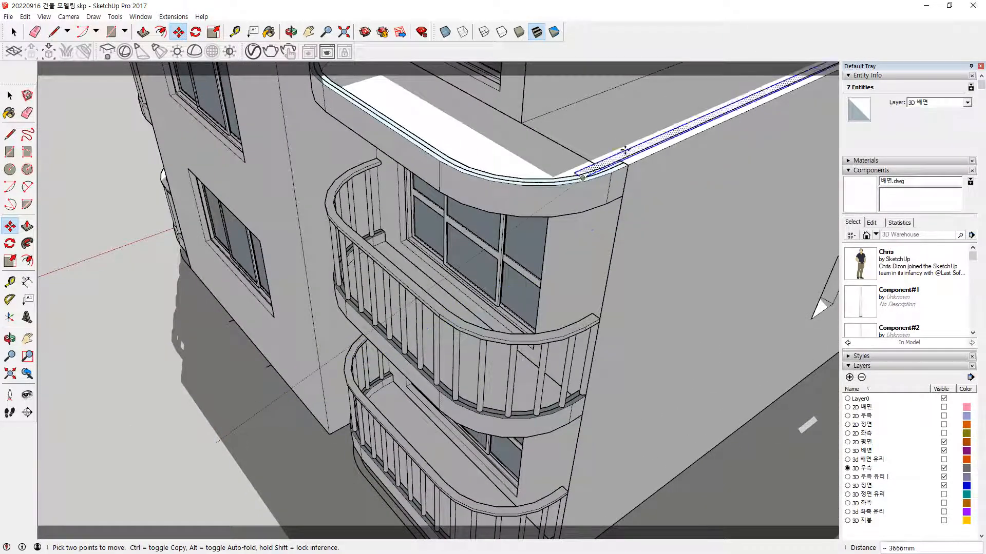
scroll(627, 169, "up", 5)
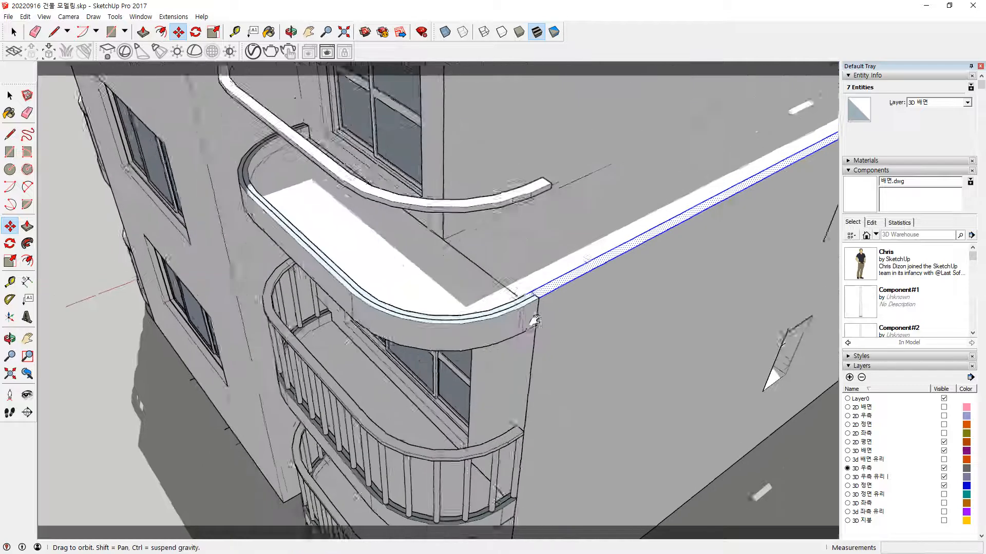
left_click(501, 348)
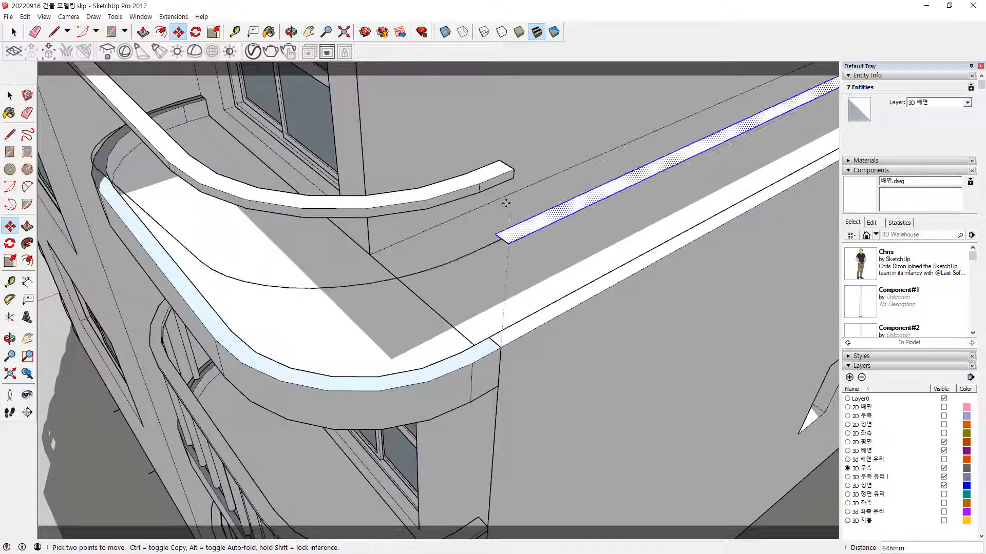
key("Escape")
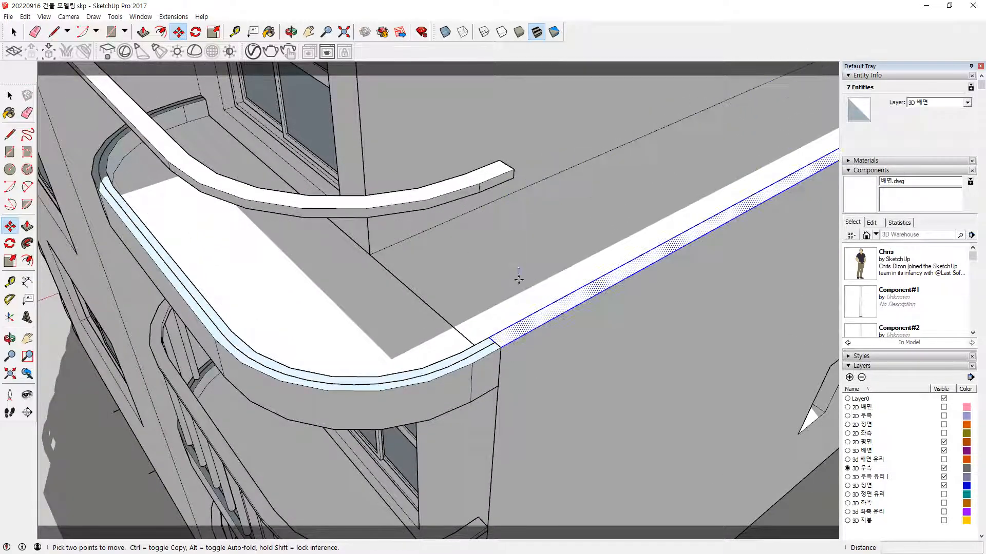
left_click(518, 325)
Move the pasted L-shaped face by its end corner onto the end of the top balcony's curved handrail.
scroll(710, 205, "down", 2)
middle_click_drag(387, 404, 408, 246)
middle_click_drag(163, 440, 280, 460)
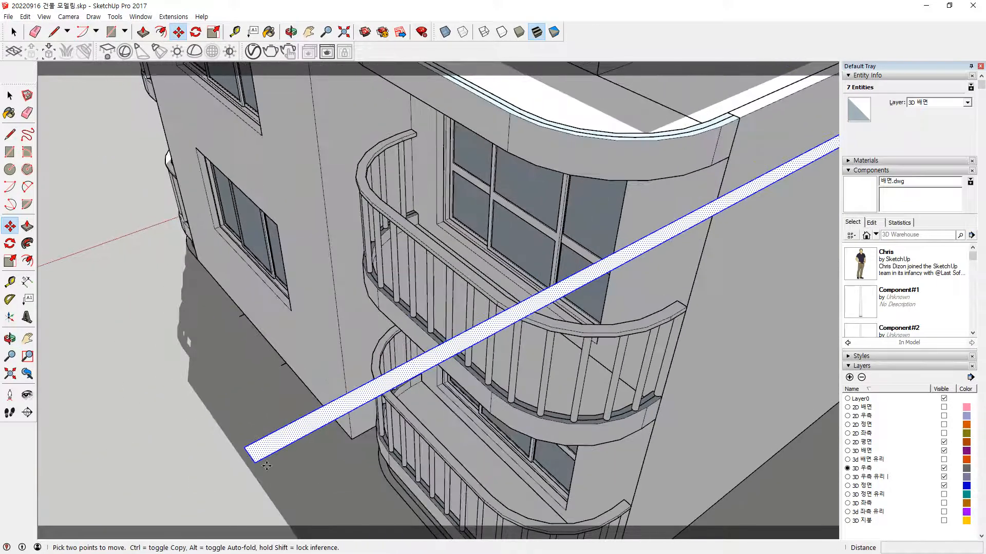
left_click(257, 464)
scroll(528, 253, "down", 2)
middle_click_drag(528, 253, 455, 339)
scroll(452, 339, "up", 3)
left_click(424, 282)
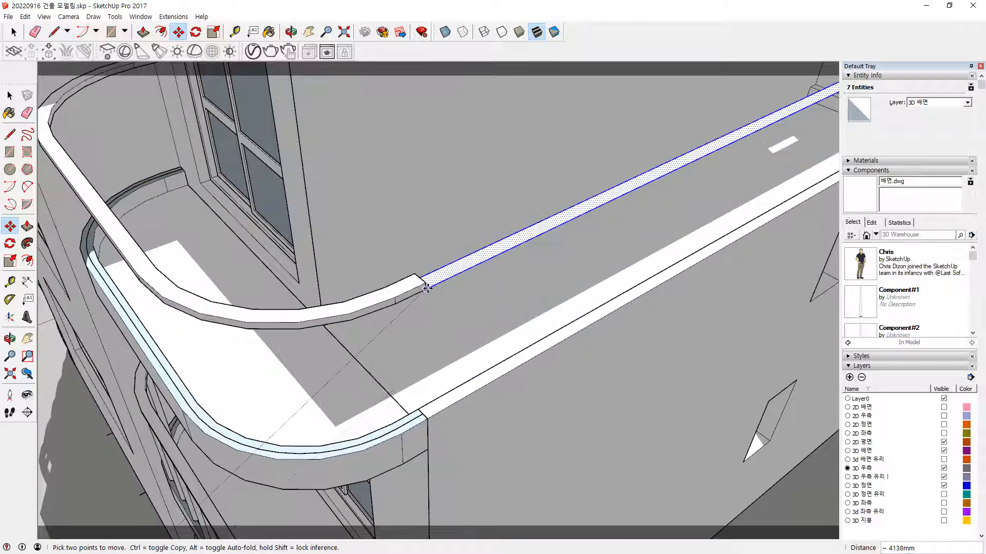
Extrude the L-shaped face 45 mm so it is flush with the top of the curved handrail.
scroll(432, 281, "up", 3)
scroll(432, 281, "up", 3)
key("p")
left_click(430, 283)
left_click(295, 301)
scroll(294, 301, "down", 2)
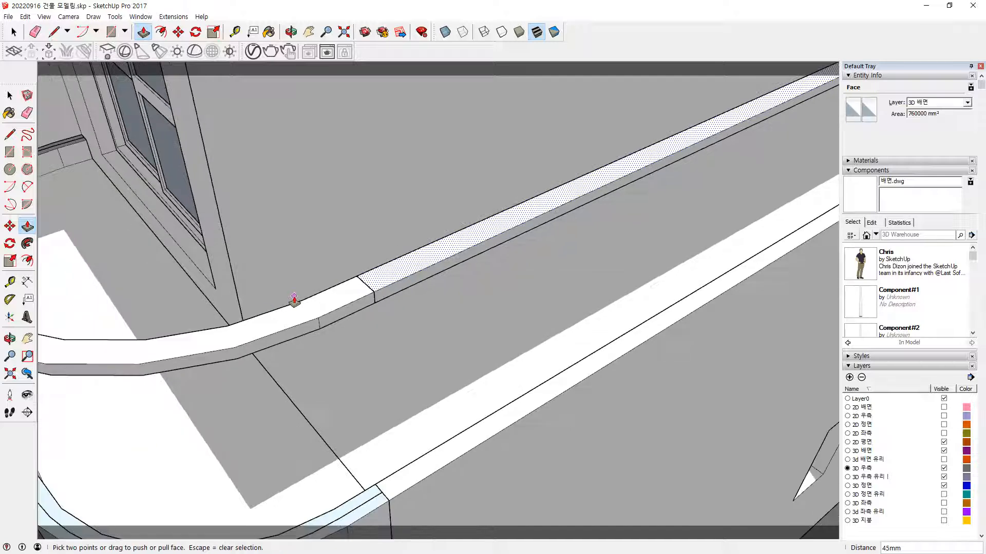
Explode the curved handrail group of the top balcony.
key("space")
left_click(306, 310)
right_click(307, 310)
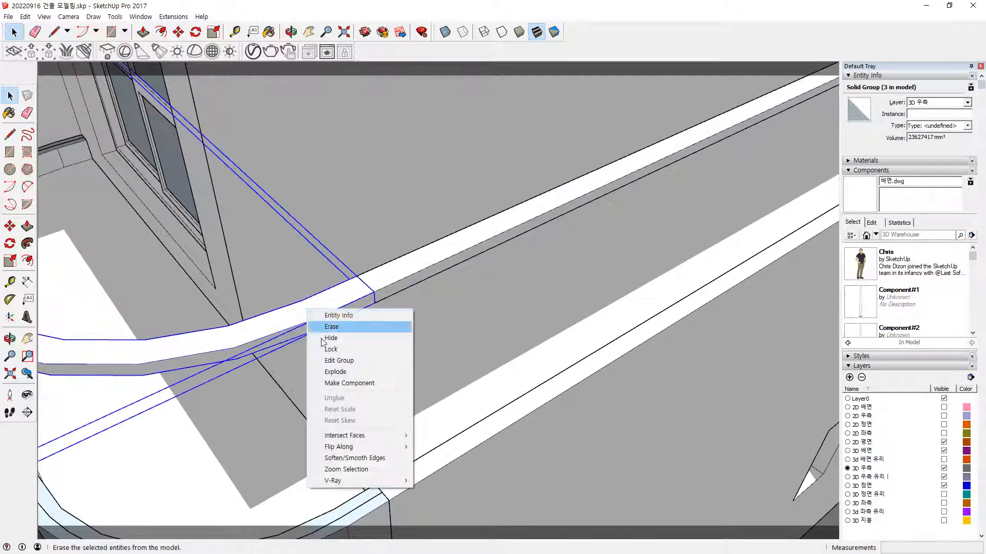
left_click(339, 372)
Erase the seam edges where the curved handrail meets the straight terrace handrail.
left_click(368, 288)
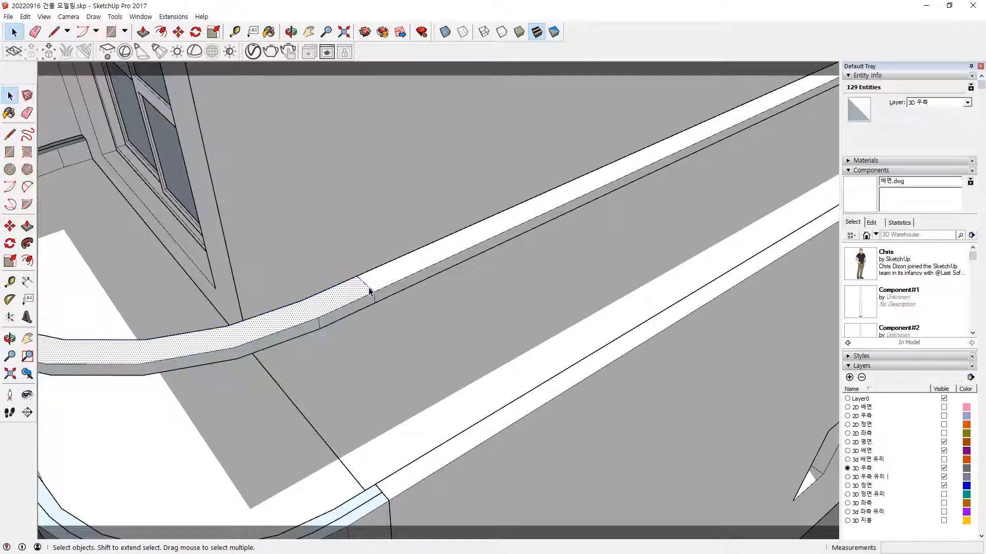
key("e")
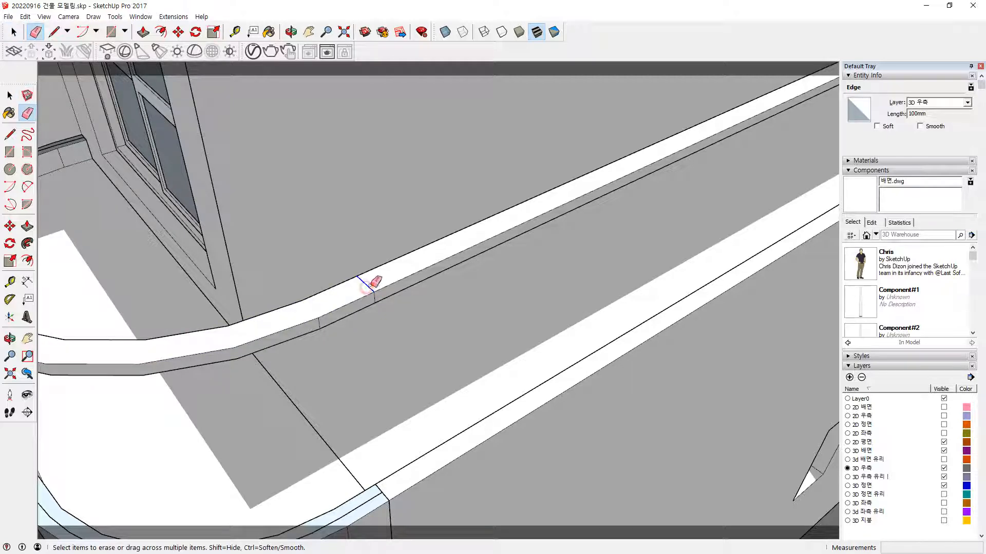
left_click(373, 297)
middle_click_drag(373, 297, 408, 20)
middle_click_drag(348, 223, 399, 172)
middle_click_drag(459, 137, 786, 293)
scroll(746, 358, "up", 3)
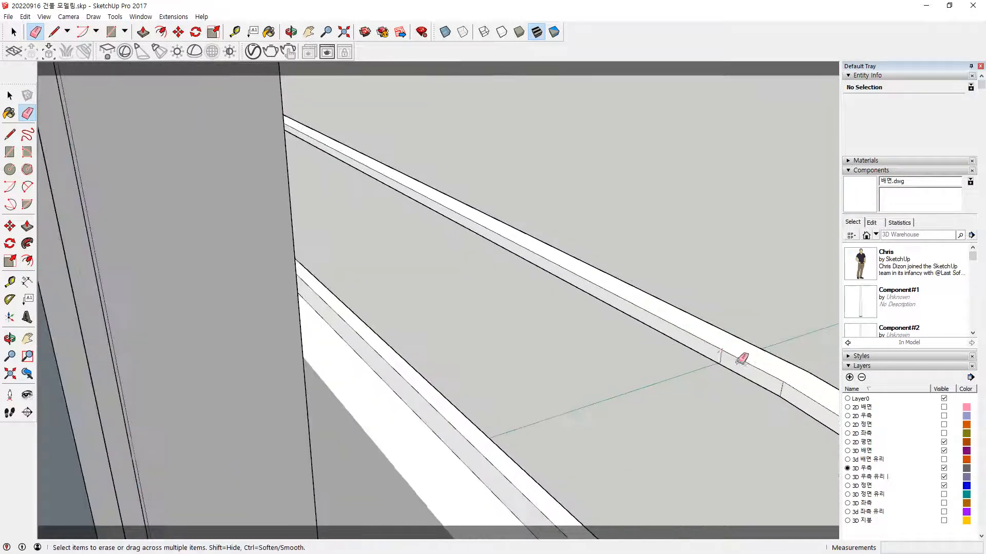
Select the whole joined balcony and terrace handrail and make it one group.
key("space")
left_click(743, 361)
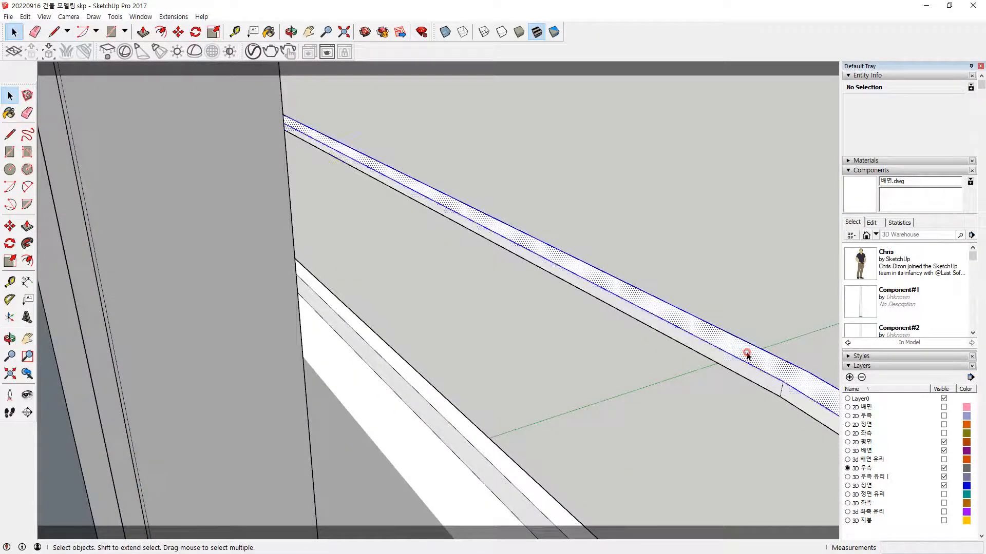
scroll(741, 356, "down", 3)
scroll(741, 355, "down", 5)
middle_click_drag(740, 355, 719, 419)
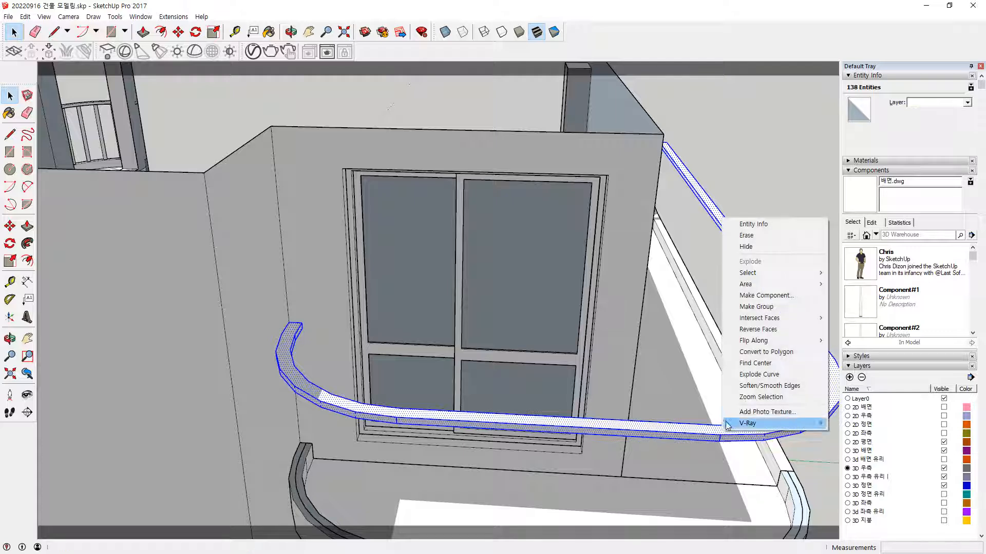
left_click(756, 307)
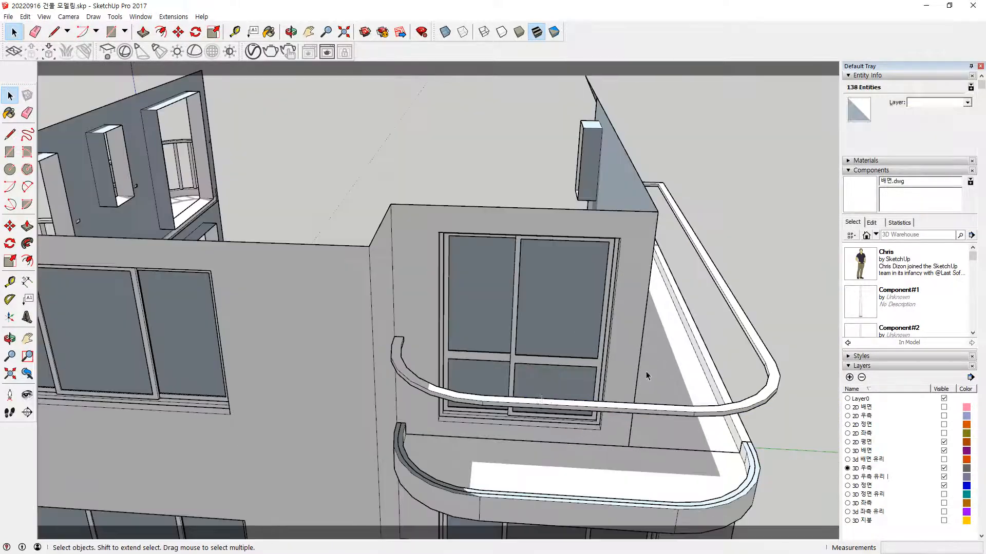
From the balcony's centre curve, draw a line about 6350 mm along the middle of the terrace border and continue it along the far end border.
middle_click_drag(646, 376, 284, 394)
scroll(258, 395, "up", 3)
scroll(258, 398, "up", 2)
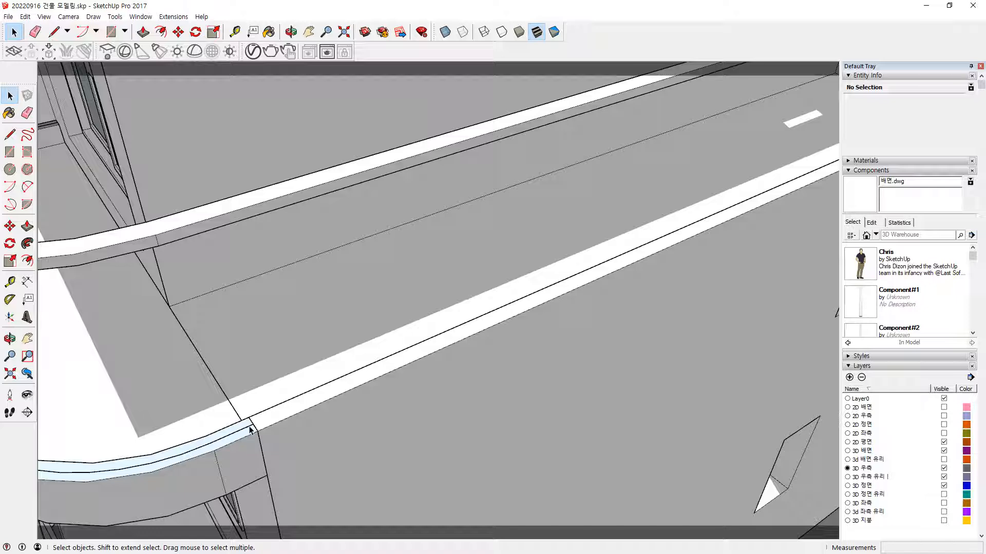
left_click(240, 432)
key("l")
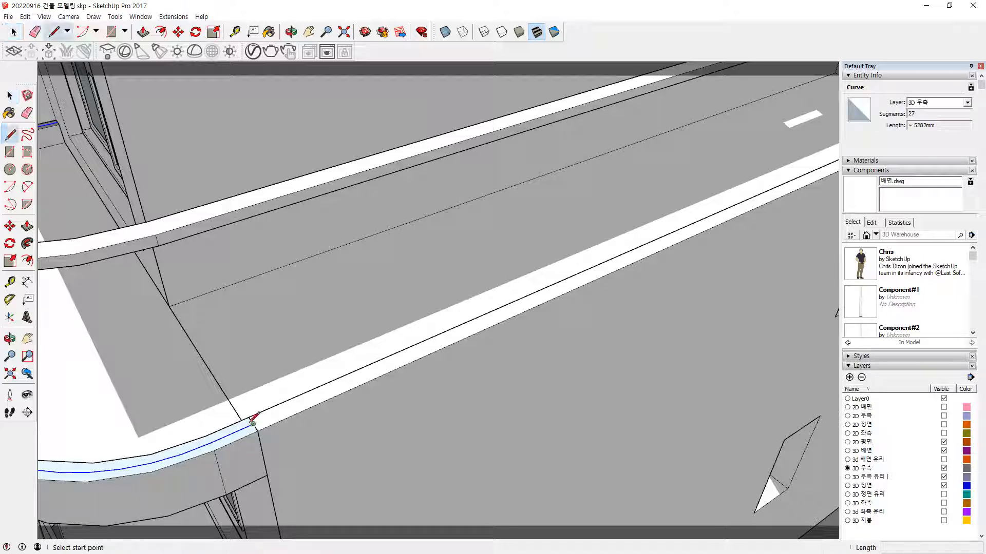
left_click(253, 423)
scroll(502, 334, "down", 3)
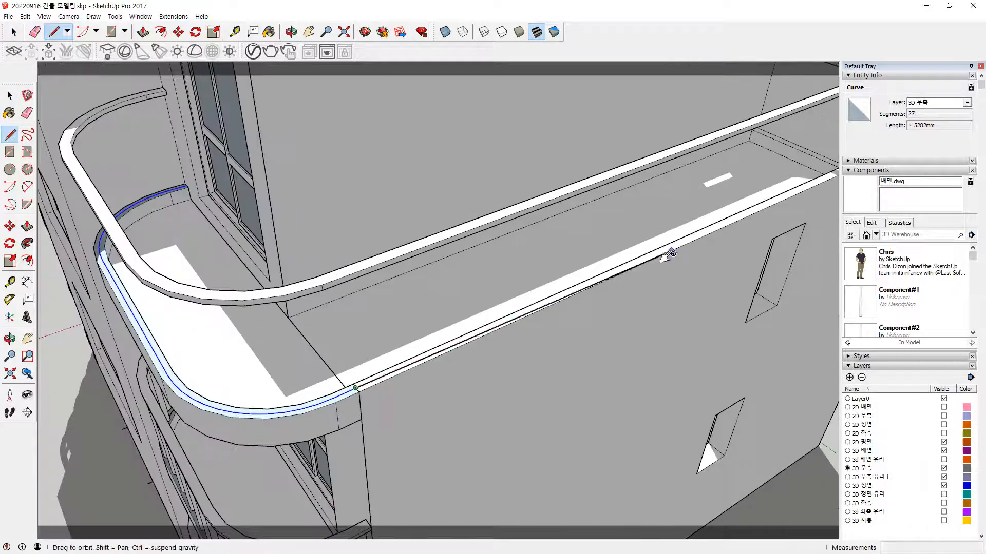
middle_click_drag(667, 253, 284, 459)
scroll(488, 374, "up", 4)
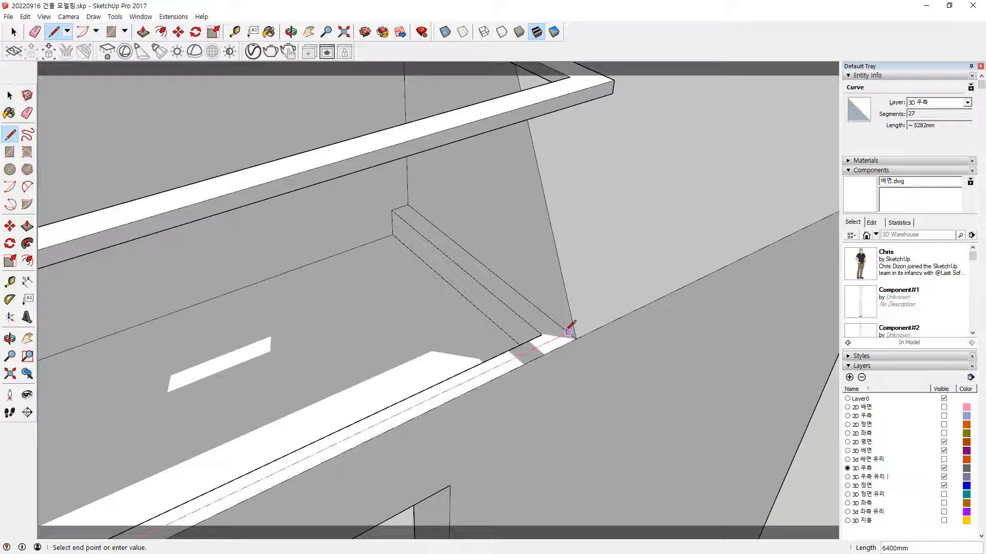
left_click(569, 332)
left_click(400, 207)
left_click(559, 335)
Weld the two border centrelines and the balcony's centre curve into one continuous path.
key("space")
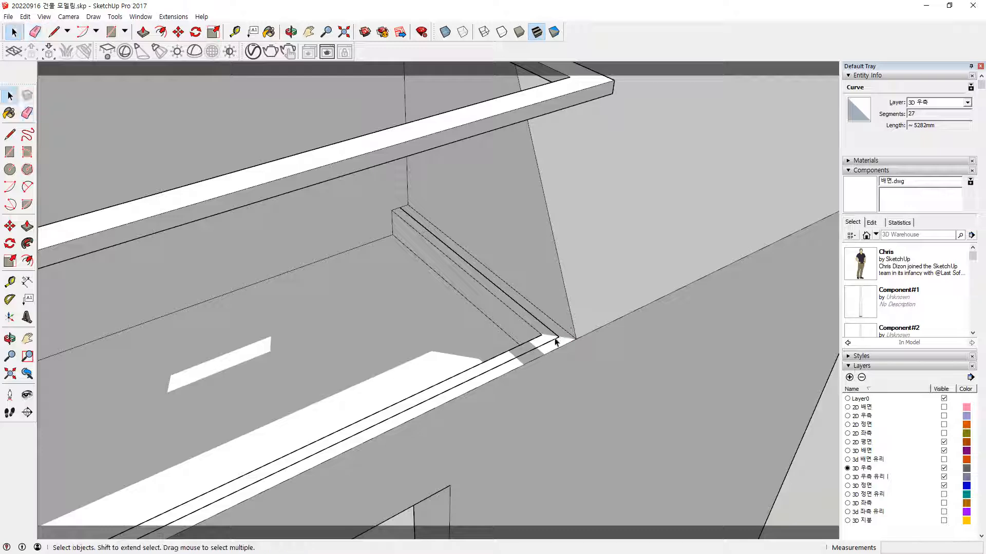
left_click(552, 342)
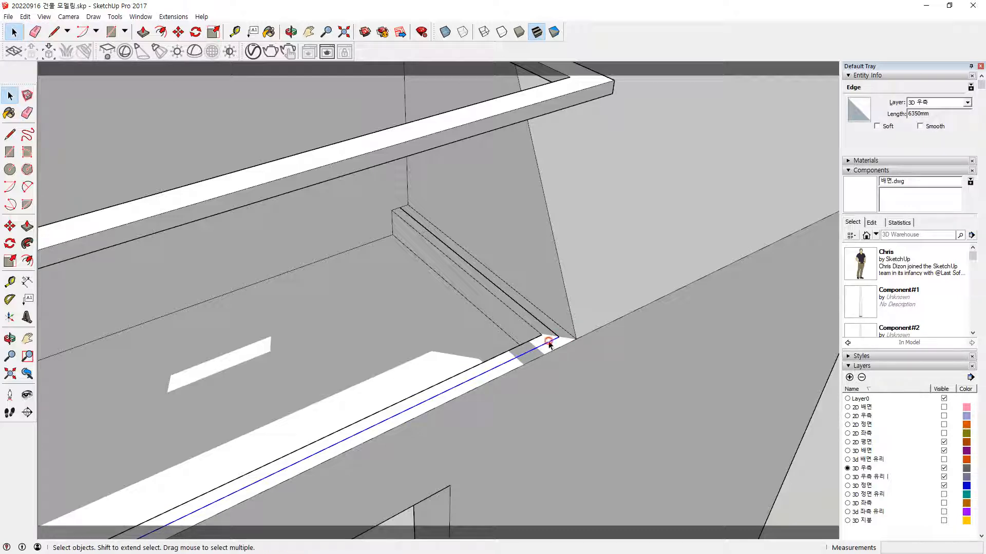
triple_click(549, 347)
middle_click_drag(548, 343, 570, 315)
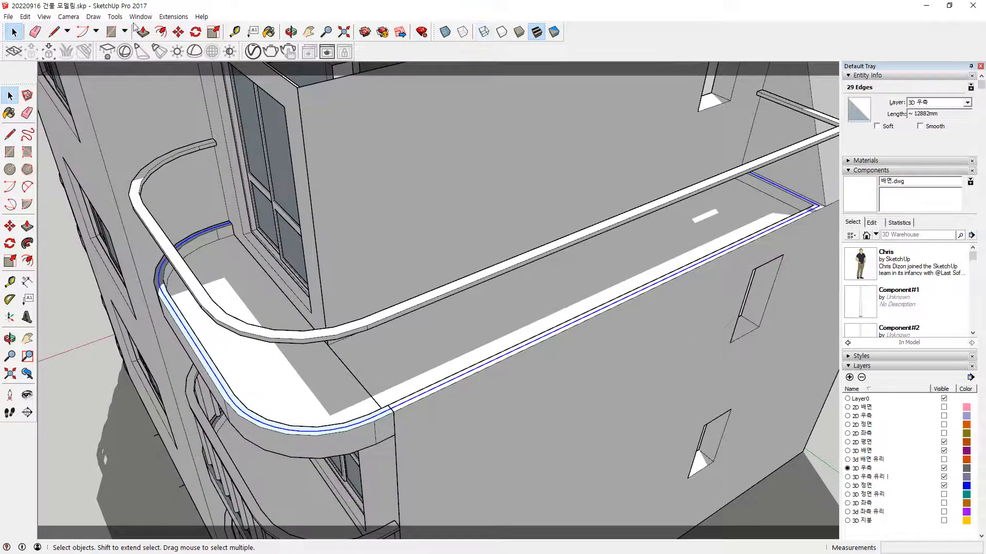
left_click(174, 17)
left_click(177, 41)
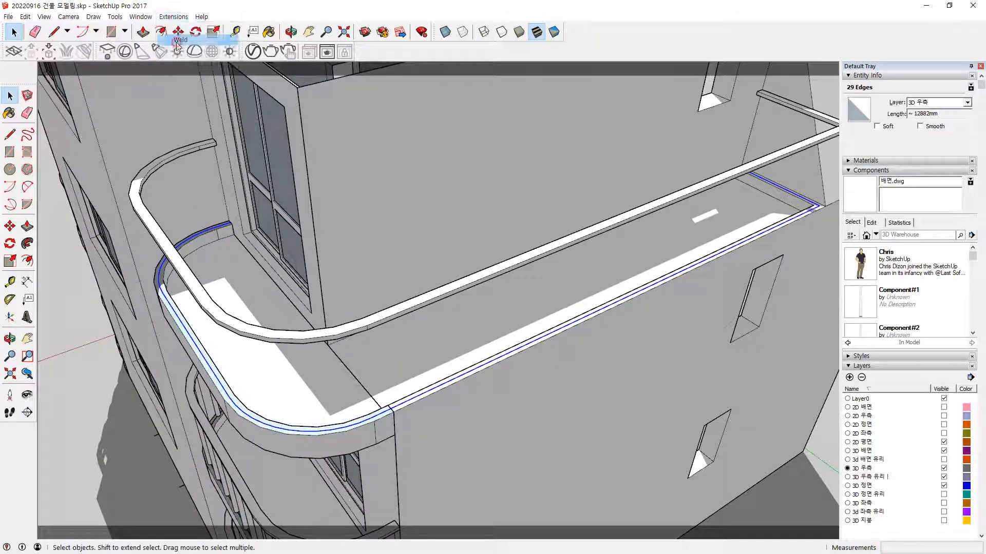
left_click(339, 432)
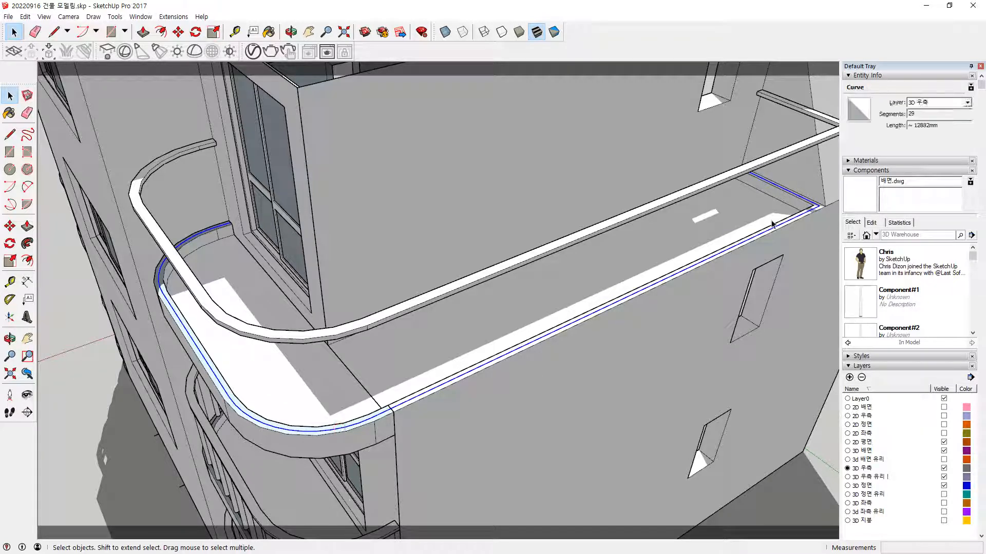
Copy the standalone baluster along the welded balcony and terrace border path with PathCopy at 300 mm spacing.
scroll(793, 203, "down", 5)
middle_click_drag(565, 205, 259, 193)
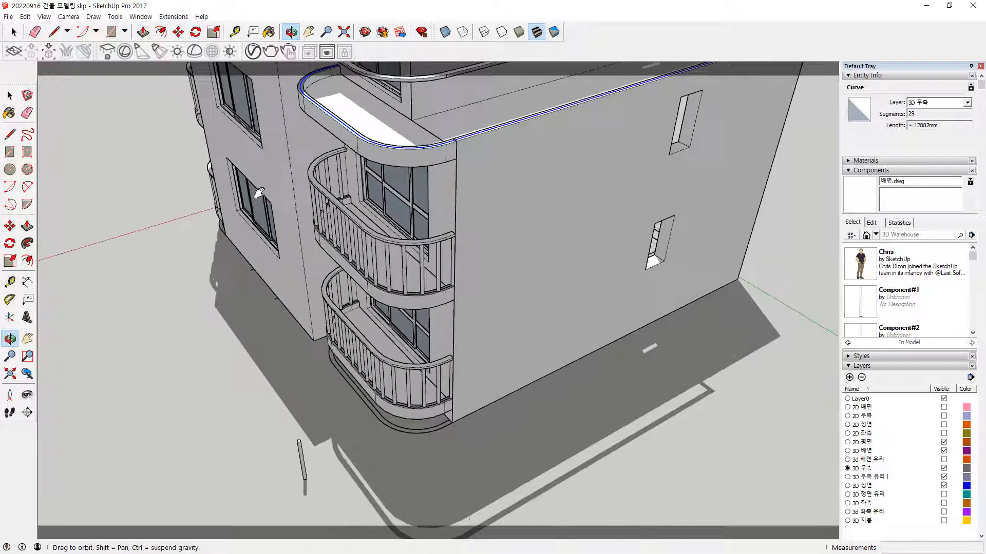
key("space")
left_click(174, 16)
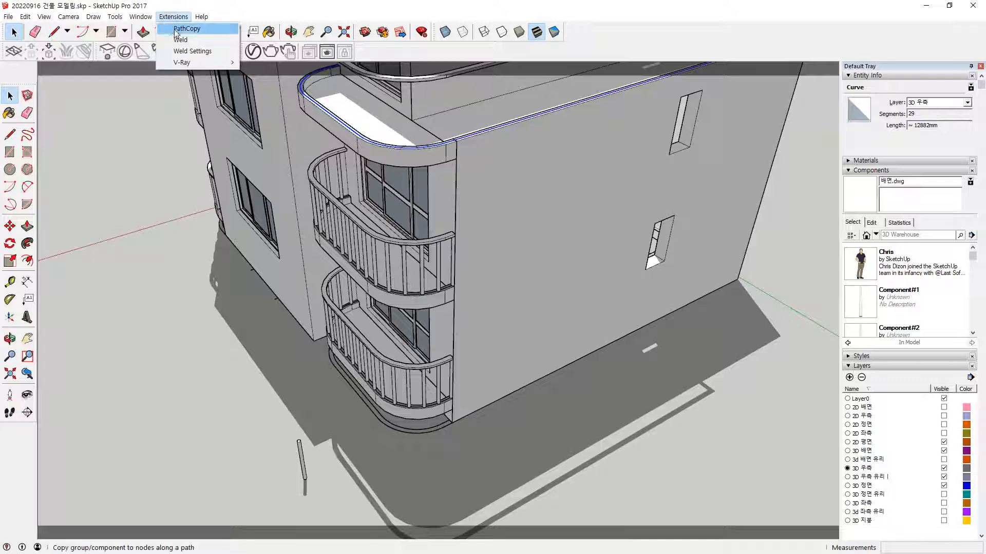
left_click(185, 30)
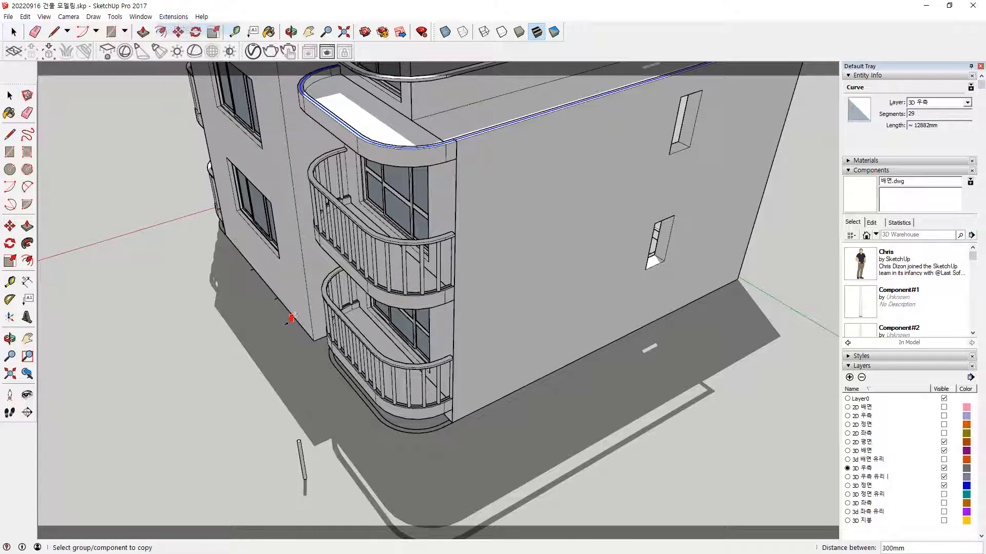
left_click(307, 458)
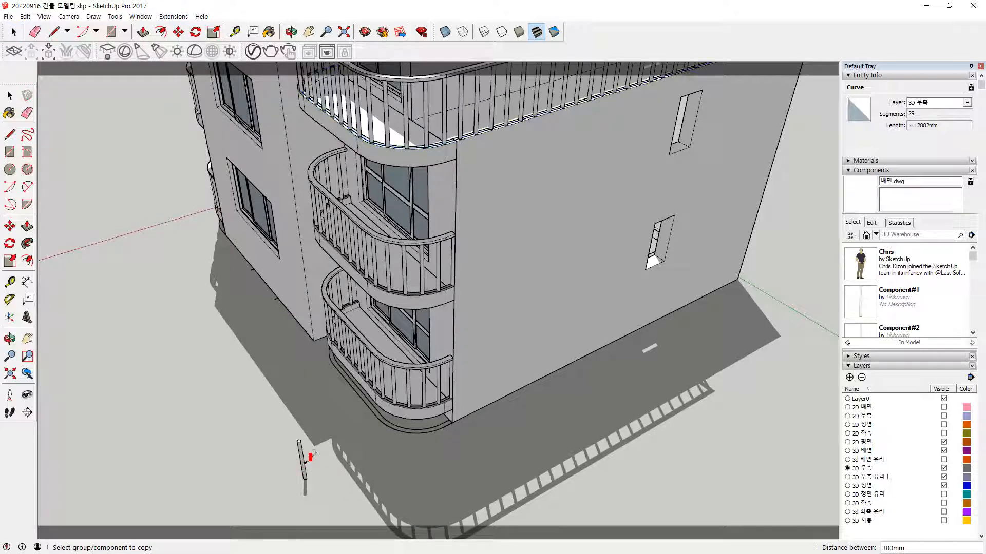
middle_click_drag(390, 259, 438, 233)
scroll(476, 172, "up", 6)
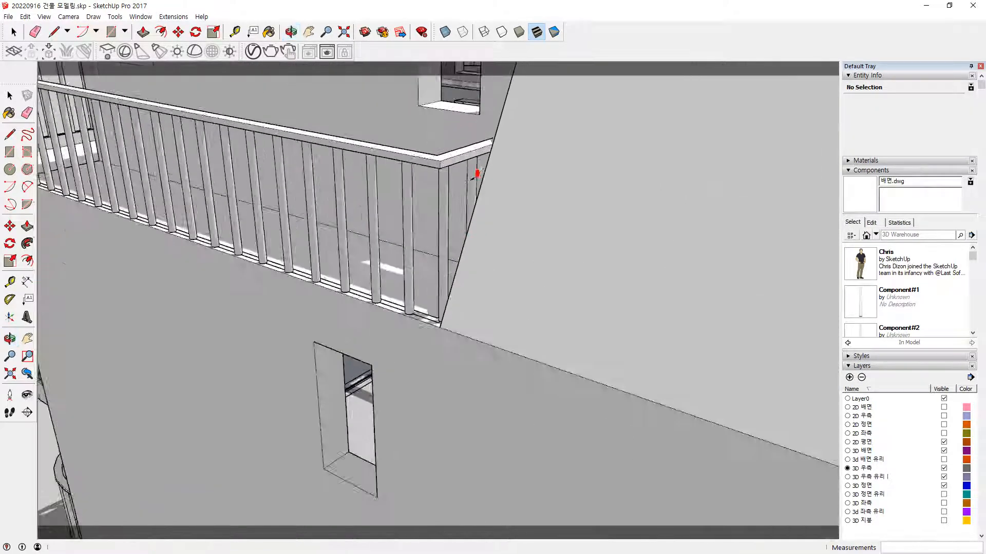
scroll(421, 250, "down", 5)
middle_click_drag(370, 253, 297, 268)
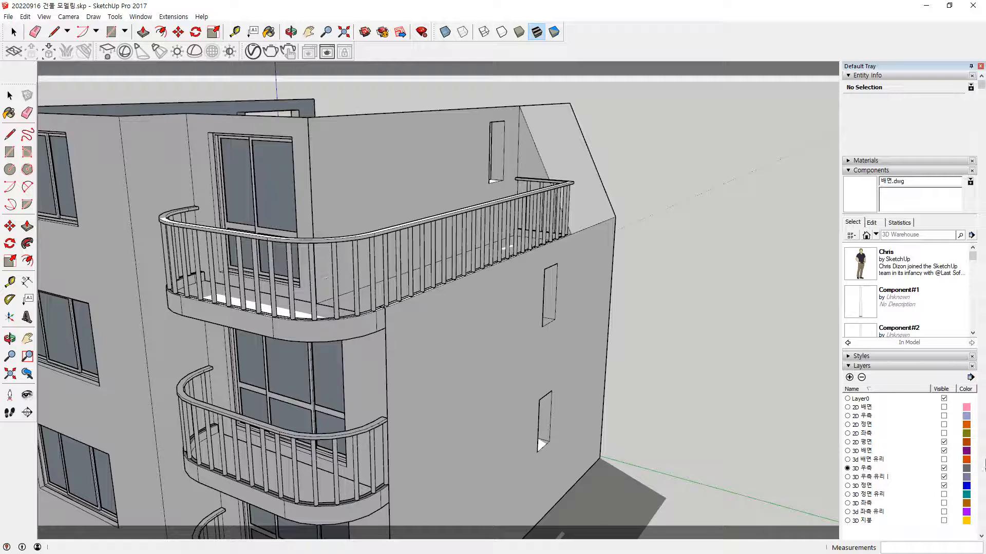
Make the layers 3d 배면 유리, 3D 정면 유리, 3D 좌측, 3d 좌측 유리 and 3D 지붕 visible to display the complete building.
left_click(944, 460)
left_click(944, 486)
left_click(944, 495)
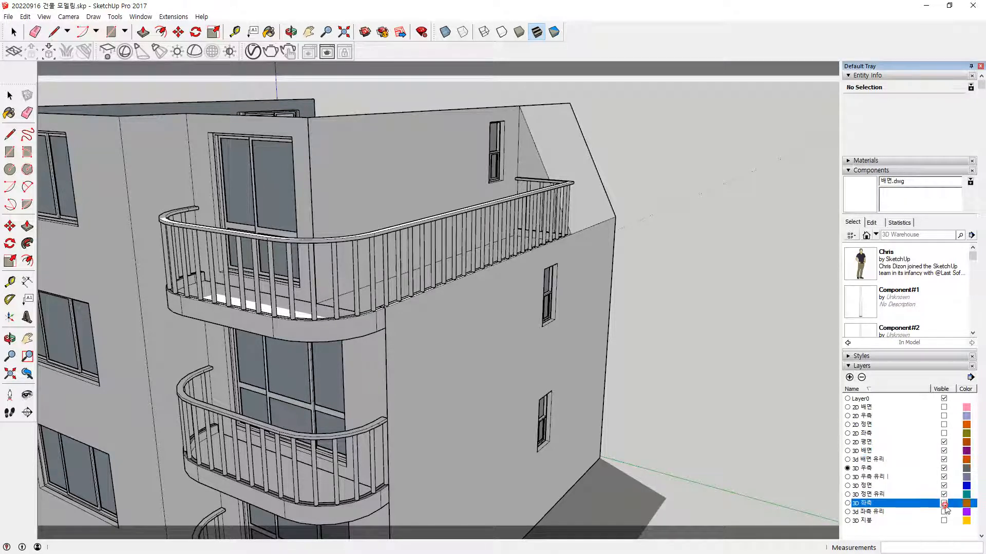
left_click(943, 503)
left_click(943, 512)
left_click(945, 521)
left_click(944, 521)
scroll(754, 367, "down", 8)
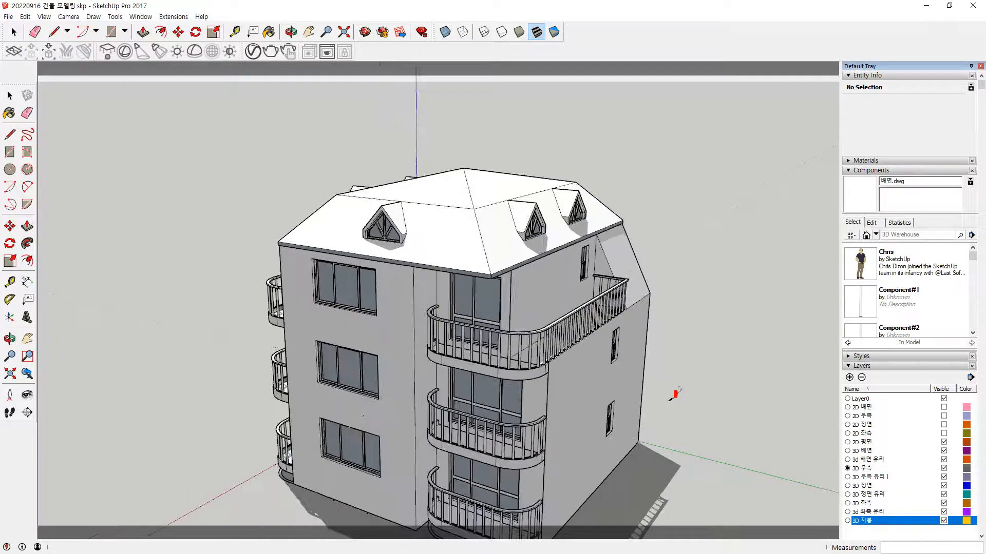
middle_click_drag(194, 408, 356, 352)
scroll(354, 355, "up", 1)
middle_click_drag(585, 409, 477, 439)
scroll(515, 415, "down", 2)
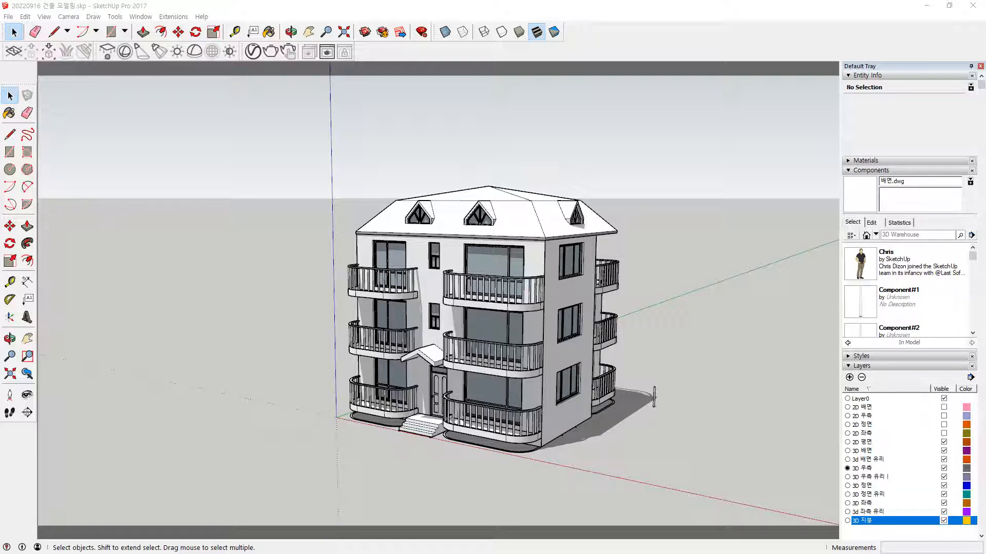
Use the Orbit tool to turn the view around the building until its front facade faces the camera.
left_click(69, 16)
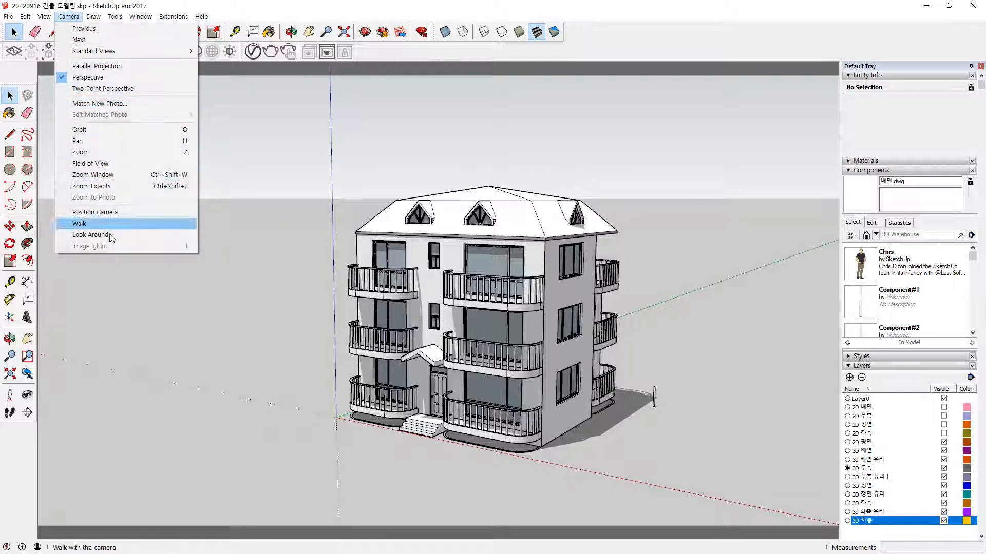
left_click(122, 130)
left_click_drag(267, 187, 590, 327)
key("space")
middle_click_drag(457, 293, 596, 307)
Use the Pan tool to shift the view of the building sideways.
left_click(68, 16)
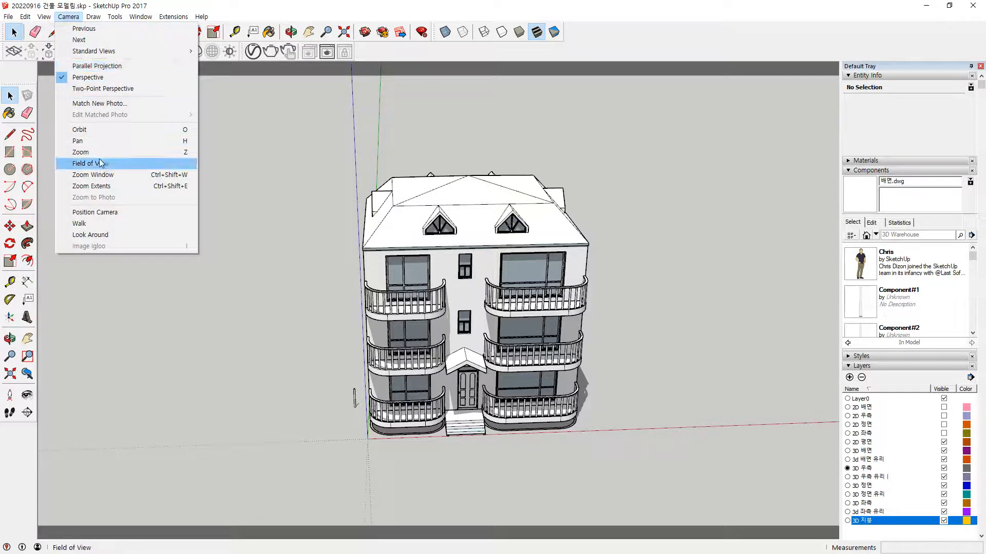
left_click(106, 144)
left_click_drag(549, 290, 497, 295)
key("space")
Use the Zoom tool to bring the front of the building closer.
left_click(69, 18)
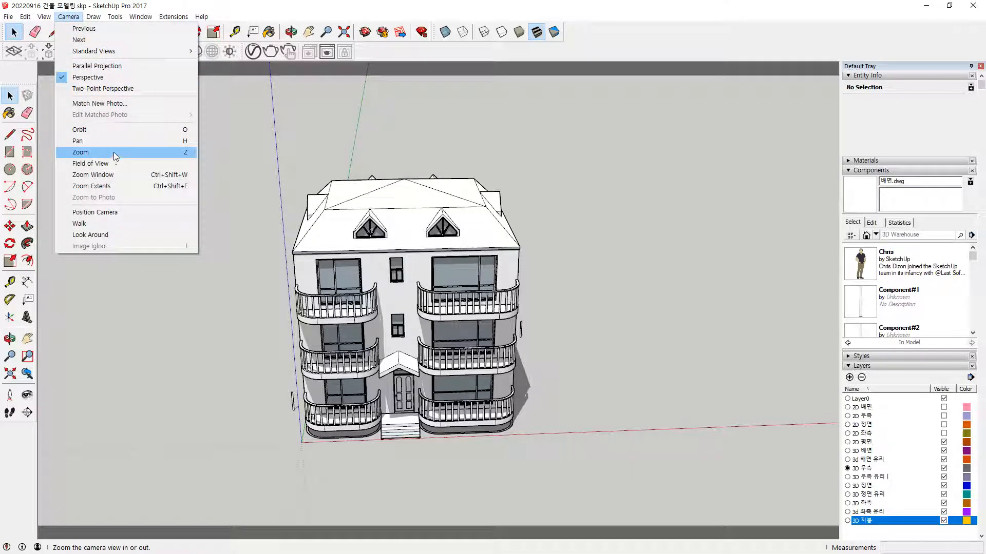
left_click(114, 153)
left_click_drag(330, 282, 341, 232)
left_click(10, 95)
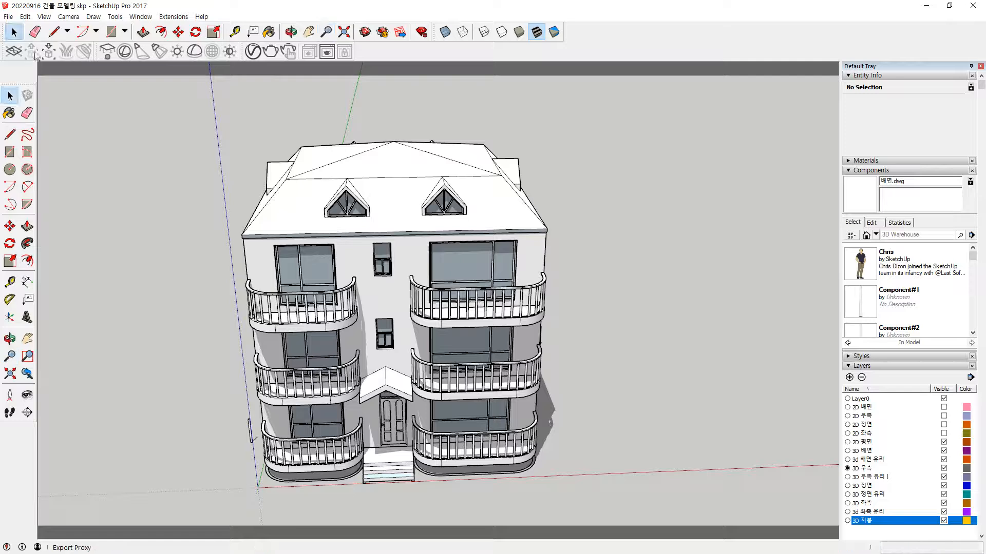
left_click(68, 17)
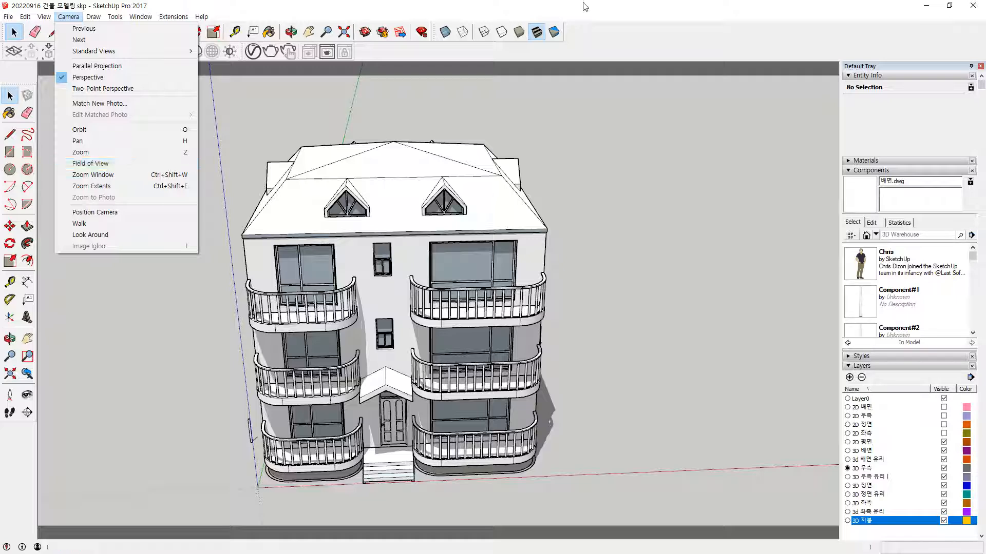
left_click(984, 221)
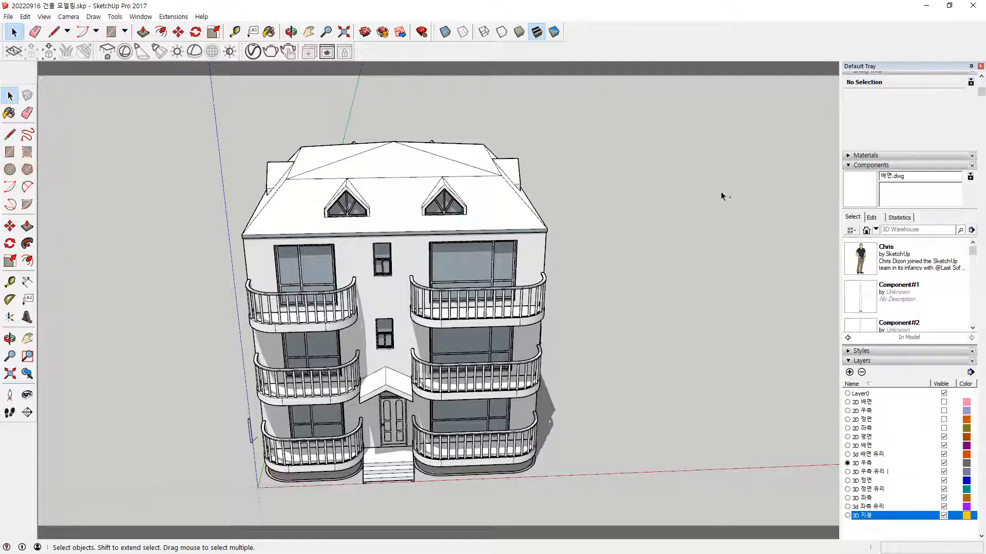
mouse_move(752, 160)
left_mouse_down()
mouse_move(719, 157)
mouse_move(716, 187)
mouse_move(691, 186)
mouse_move(676, 230)
mouse_move(708, 237)
mouse_move(718, 274)
mouse_move(765, 273)
mouse_move(754, 157)
left_mouse_up()
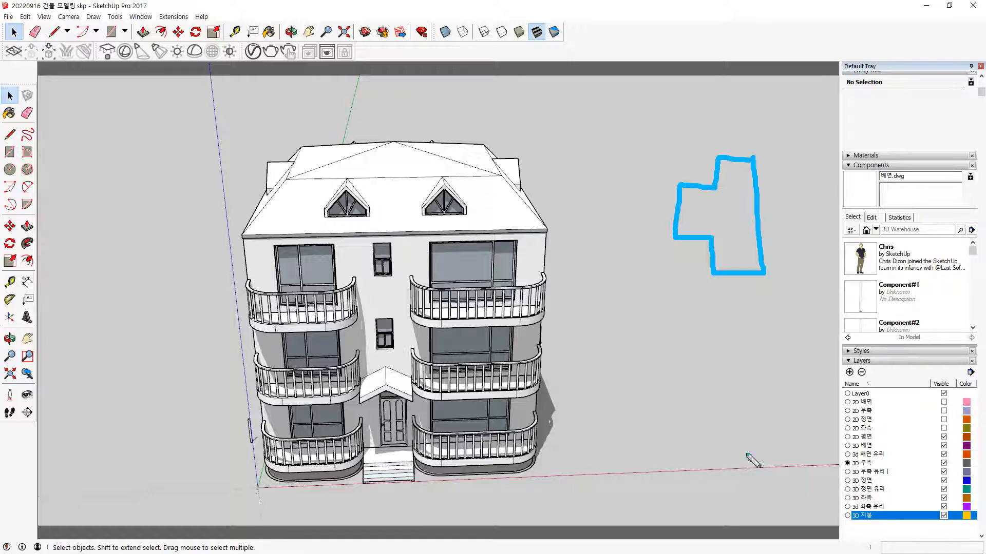
mouse_move(765, 191)
left_mouse_down()
mouse_move(772, 218)
mouse_move(761, 231)
left_mouse_up()
mouse_move(681, 188)
left_mouse_down()
mouse_move(670, 202)
mouse_move(677, 239)
mouse_move(687, 218)
mouse_move(682, 190)
left_mouse_up()
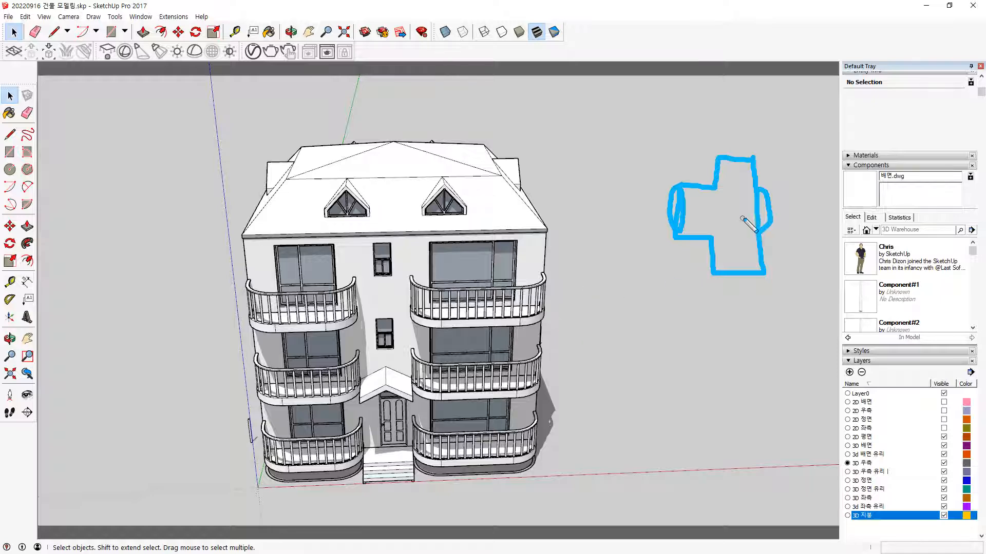
left_click_drag(757, 232, 615, 139)
left_click_drag(756, 190, 627, 266)
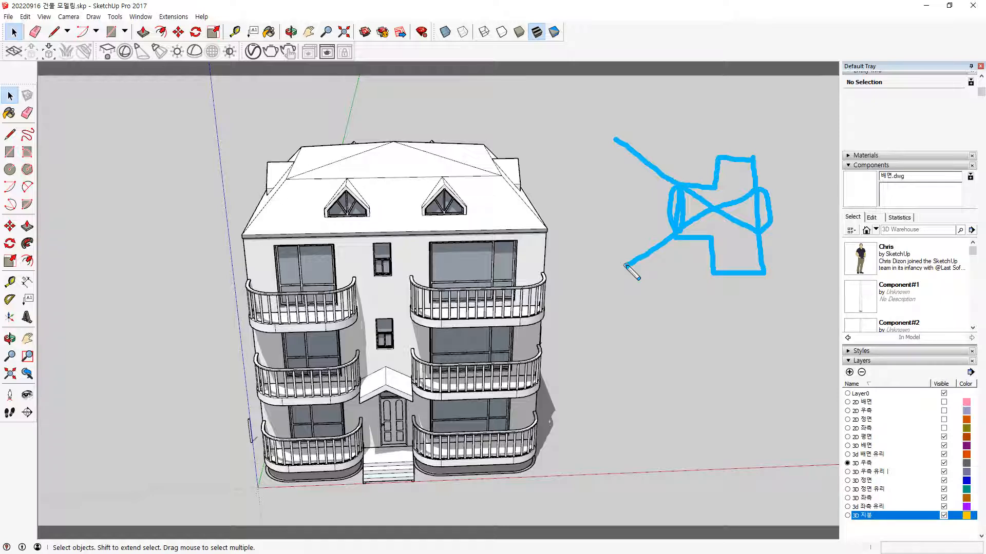
mouse_move(640, 159)
left_mouse_down()
mouse_move(628, 229)
mouse_move(641, 250)
left_mouse_up()
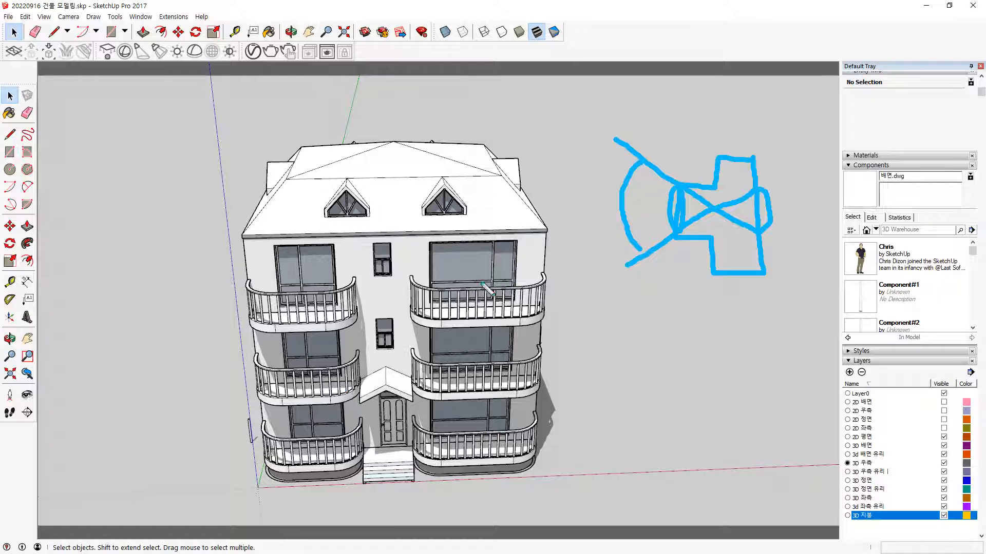
mouse_move(678, 183)
left_mouse_down()
mouse_move(586, 185)
mouse_move(586, 231)
mouse_move(601, 242)
mouse_move(739, 225)
mouse_move(769, 234)
mouse_move(443, 170)
left_mouse_up()
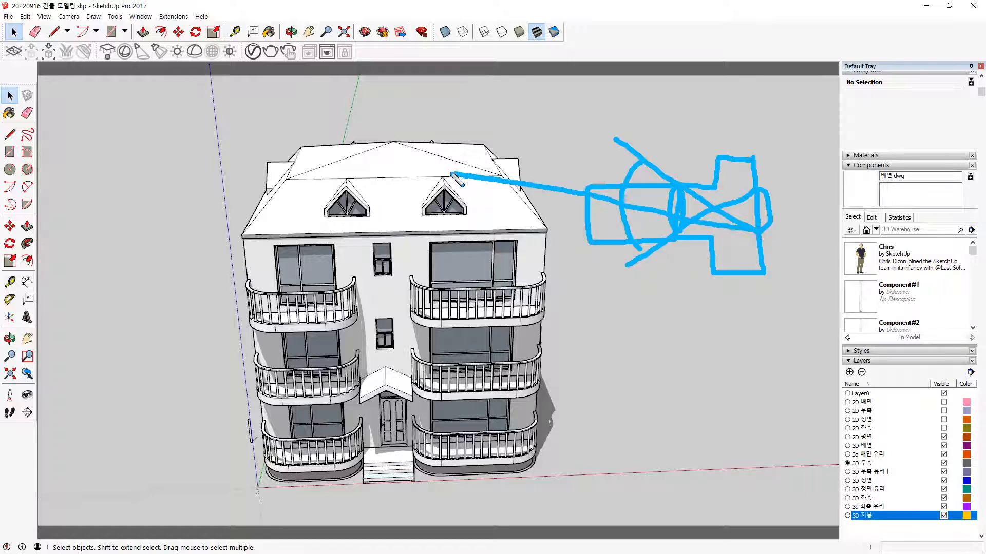
left_click_drag(763, 202, 407, 287)
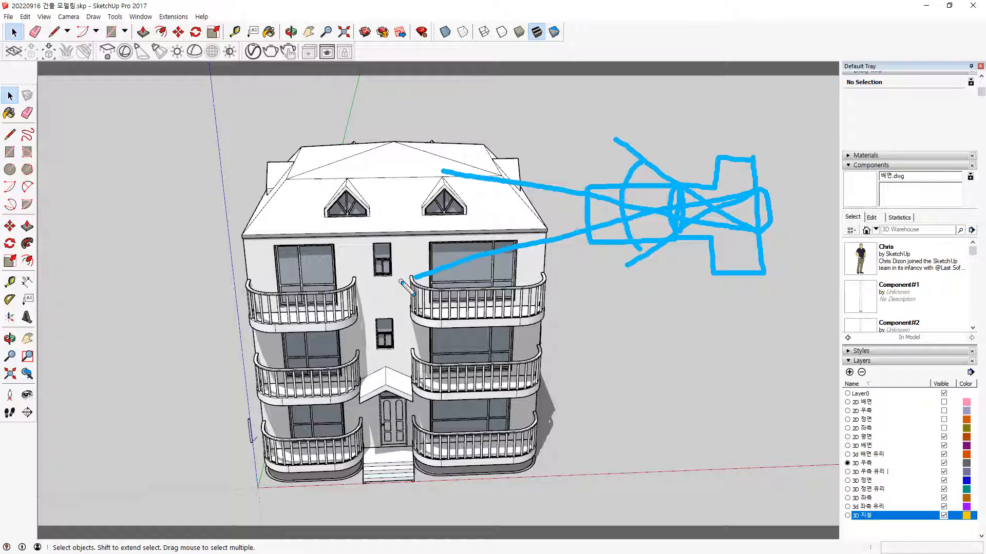
left_click_drag(589, 266, 587, 363)
left_click_drag(587, 341, 769, 349)
left_click_drag(769, 293, 769, 366)
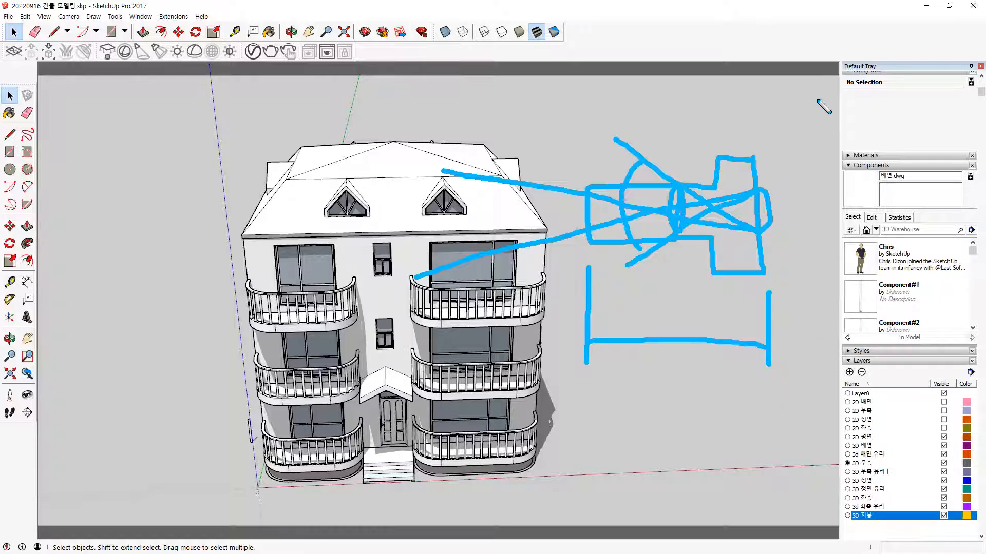
mouse_move(770, 208)
left_mouse_down()
mouse_move(799, 200)
mouse_move(802, 161)
mouse_move(812, 165)
left_mouse_up()
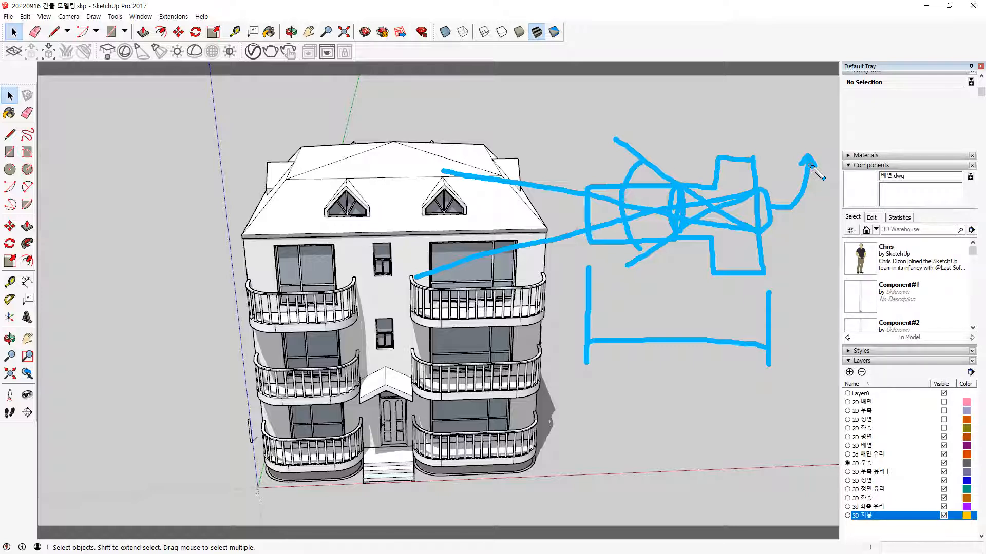
mouse_move(762, 98)
left_mouse_down()
mouse_move(779, 95)
mouse_move(764, 119)
mouse_move(779, 115)
left_mouse_up()
mouse_move(801, 94)
left_mouse_down()
mouse_move(790, 119)
mouse_move(824, 116)
mouse_move(819, 97)
left_mouse_up()
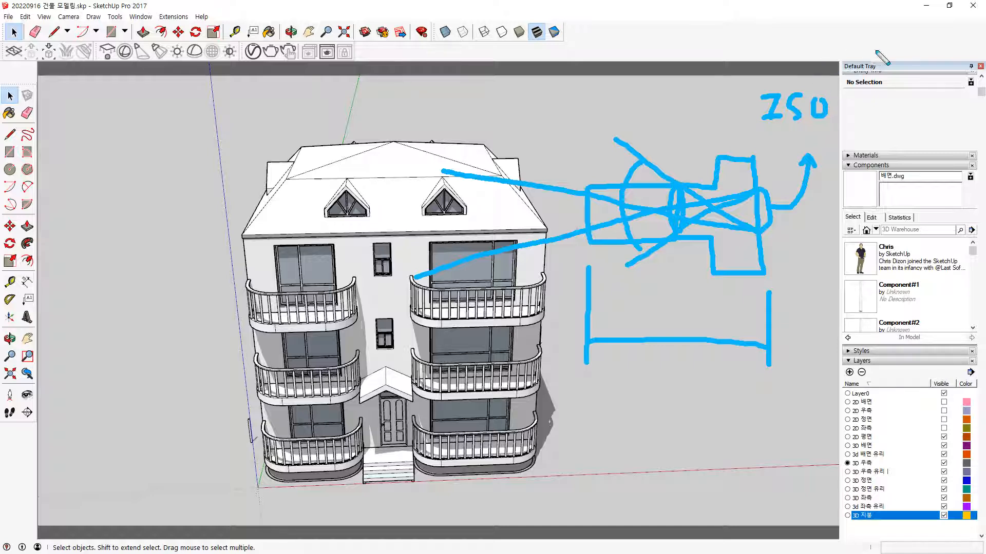
mouse_move(574, 193)
left_mouse_down()
mouse_move(593, 231)
mouse_move(595, 198)
mouse_move(593, 210)
left_mouse_up()
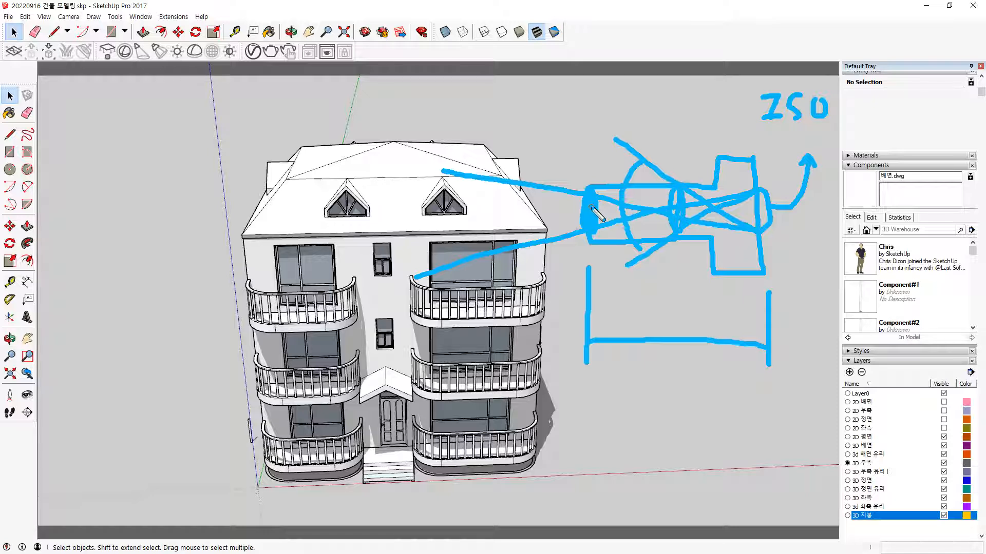
mouse_move(497, 94)
left_mouse_down()
mouse_move(483, 137)
mouse_move(490, 122)
left_mouse_up()
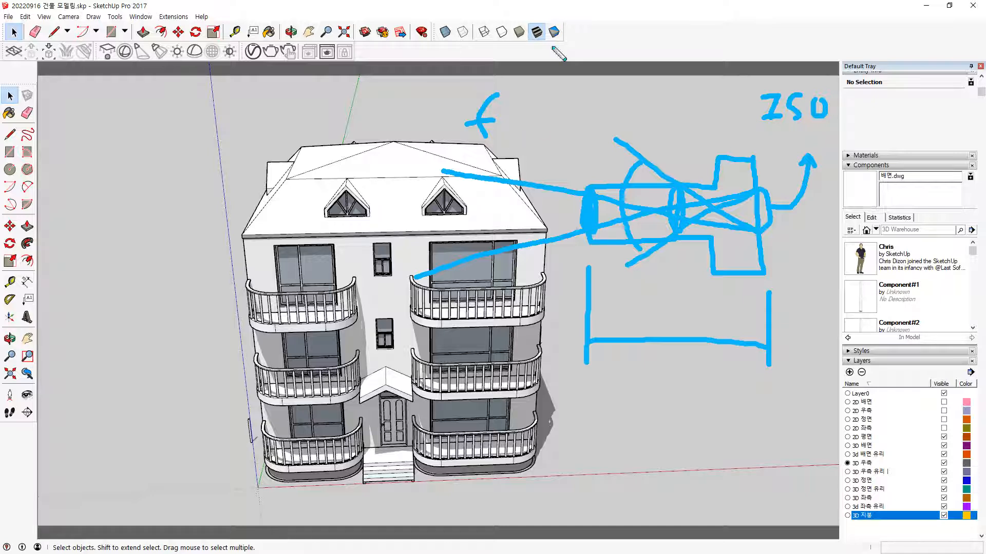
left_click_drag(512, 99, 508, 144)
mouse_move(568, 96)
left_mouse_down()
mouse_move(557, 129)
mouse_move(568, 108)
mouse_move(582, 121)
mouse_move(625, 109)
left_mouse_up()
left_click(593, 120)
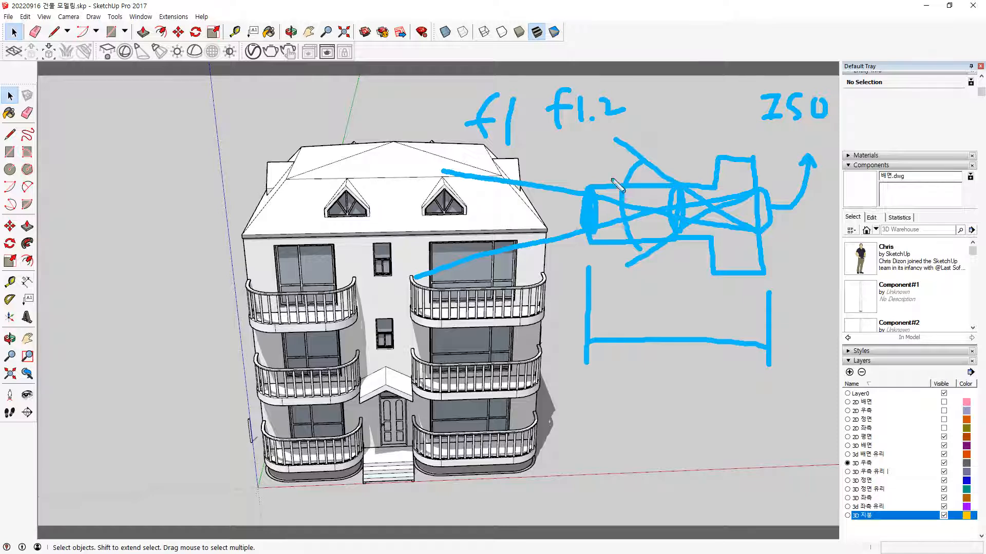
key("Escape")
mouse_move(566, 329)
middle_mouse_down()
mouse_move(434, 192)
mouse_move(386, 394)
middle_mouse_up()
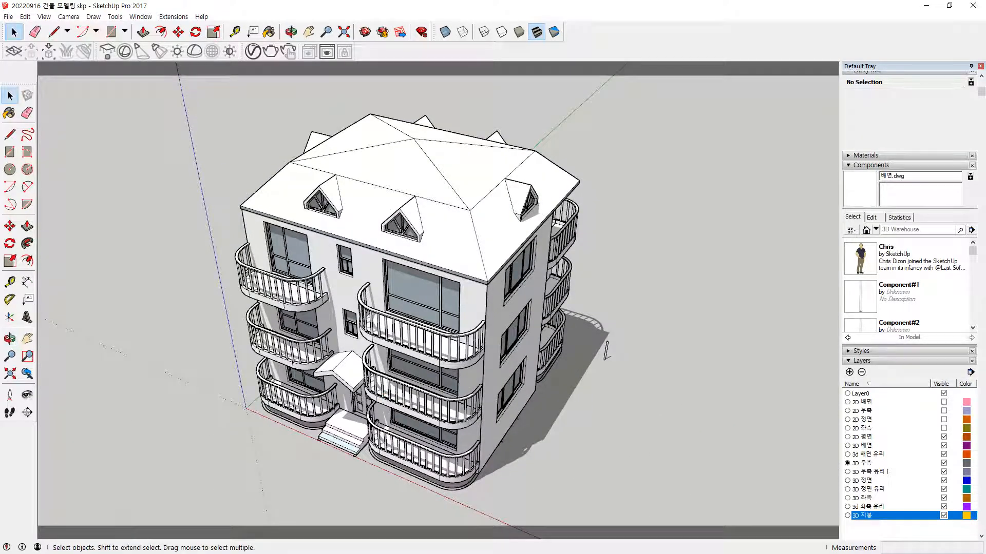
Switch to the open Notepad note and replace its text with "투시도" and "조감도" on two separate lines.
key("alt+Tab")
left_click(627, 419)
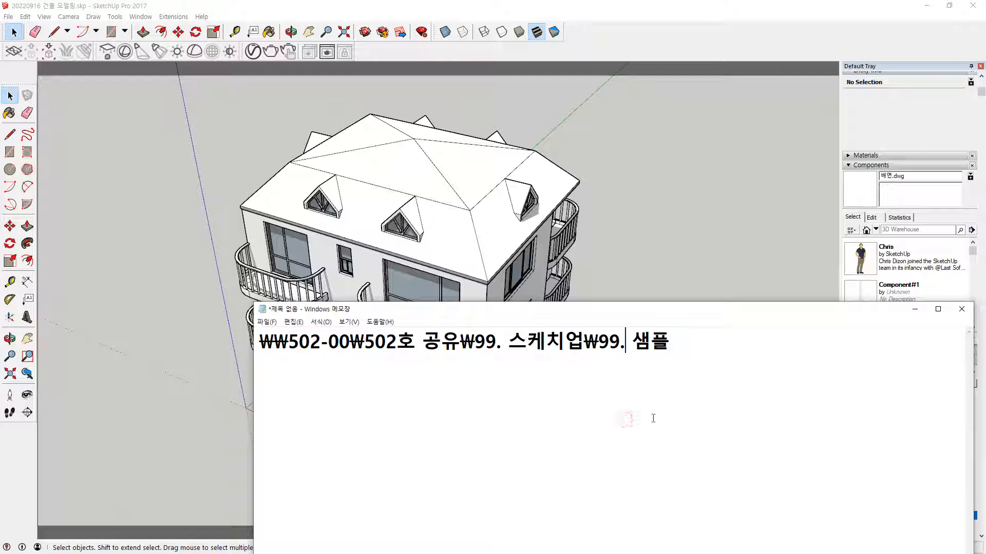
key("ctrl+a")
type("투시도")
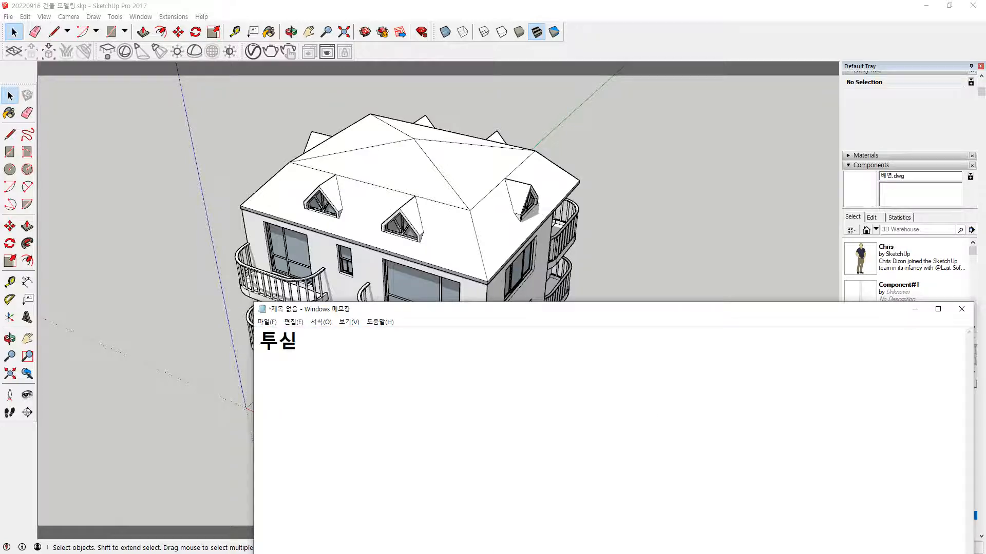
key("Return")
type("조감")
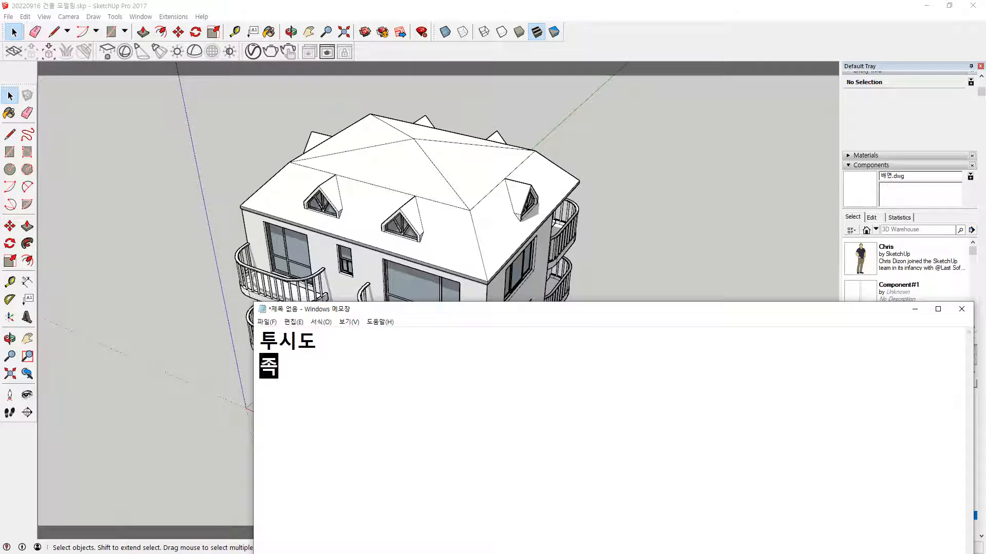
type("도")
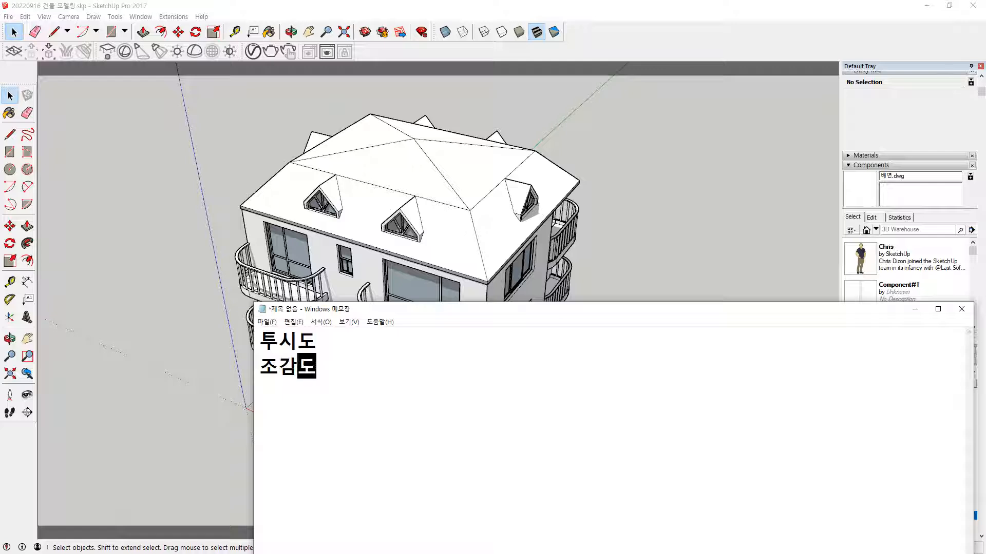
Add "1.5m" after "투시도" on the note's first line, with a lowercase unit.
left_click(316, 341)
type("1.5")
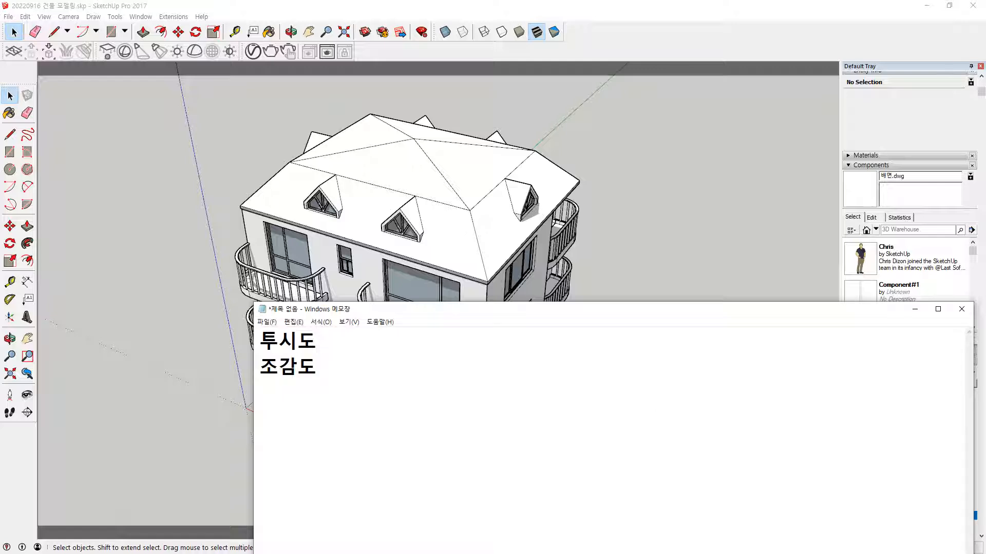
type("M")
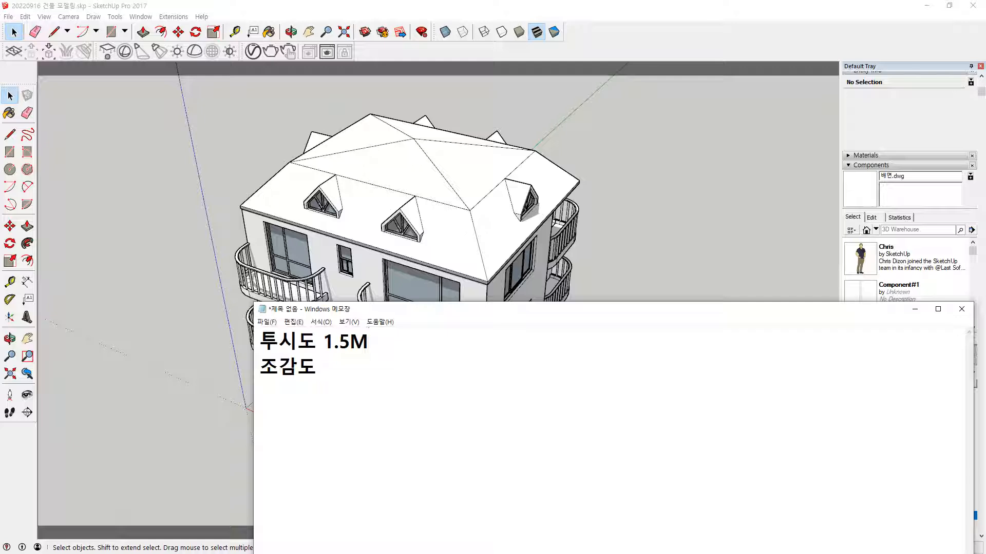
key("BackSpace")
type("M")
key("BackSpace")
type("m")
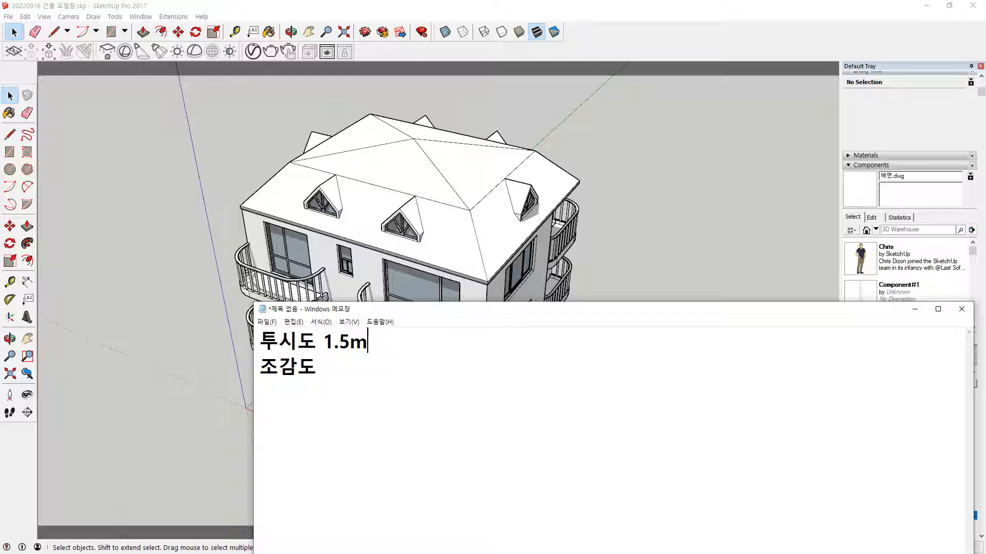
Switch back to the SketchUp model and draw a vertical 1500 mm line on the red axis beside the building.
left_click(692, 6)
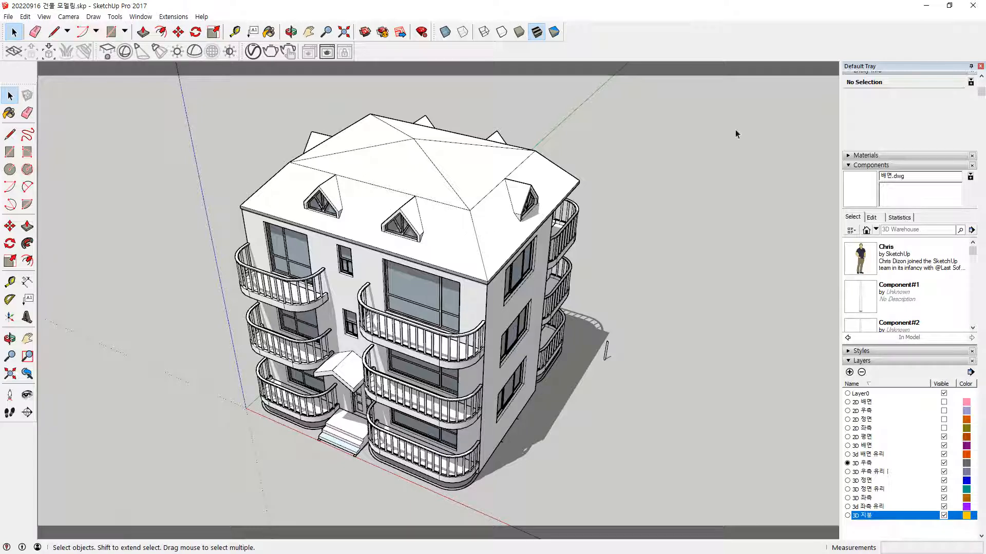
middle_click_drag(502, 358, 479, 154)
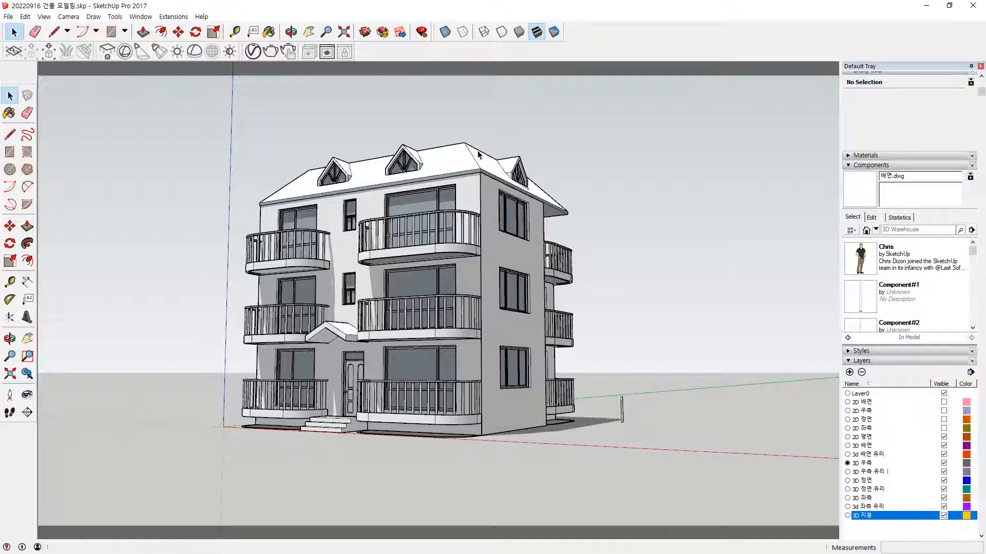
left_click(10, 133)
left_click(660, 447)
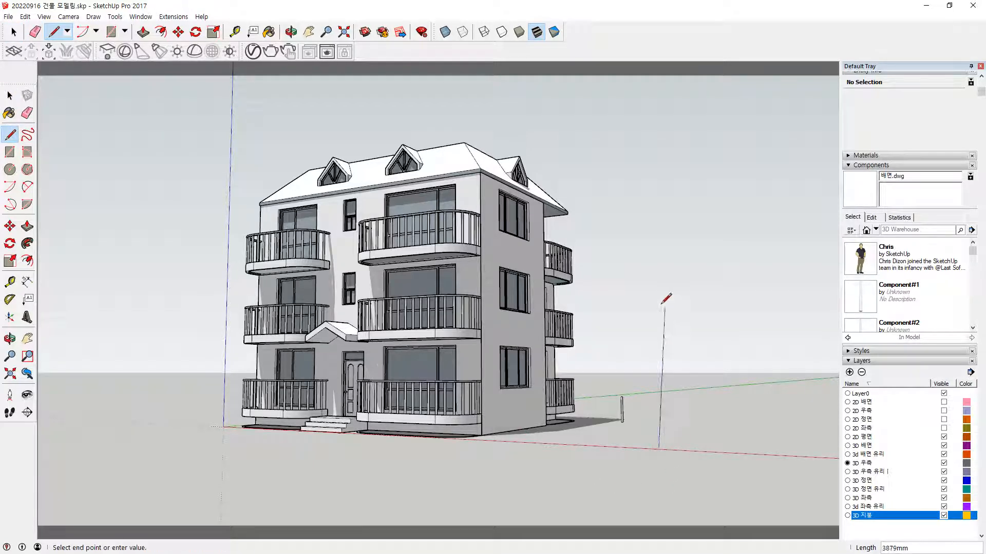
type("1500")
key("Return")
key("Escape")
Orbit the building to an eye-level perspective, comparing the horizon with the vertical line and turning the model to show its side wall more.
left_click_drag(760, 372, 135, 342, "shift")
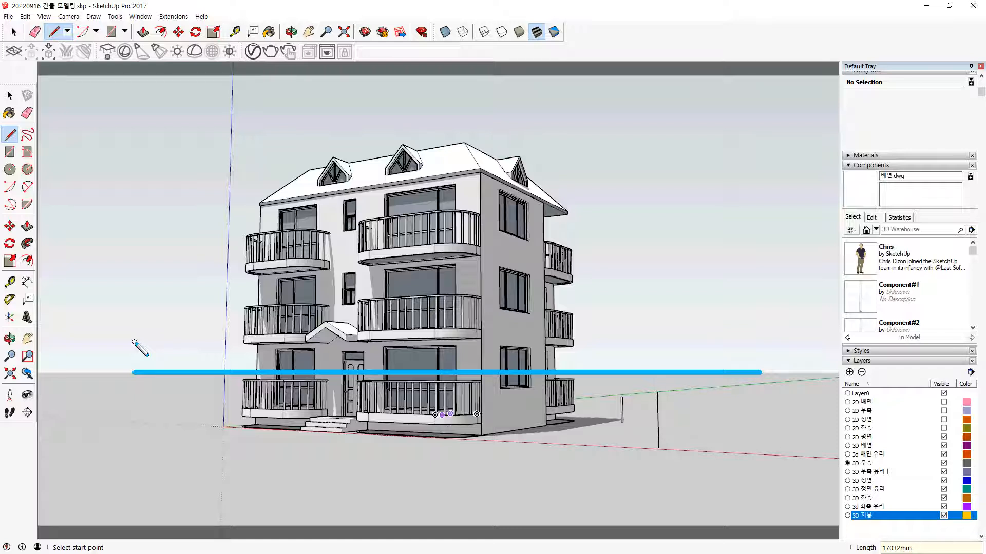
key("o")
left_click_drag(174, 424, 165, 426)
key("l")
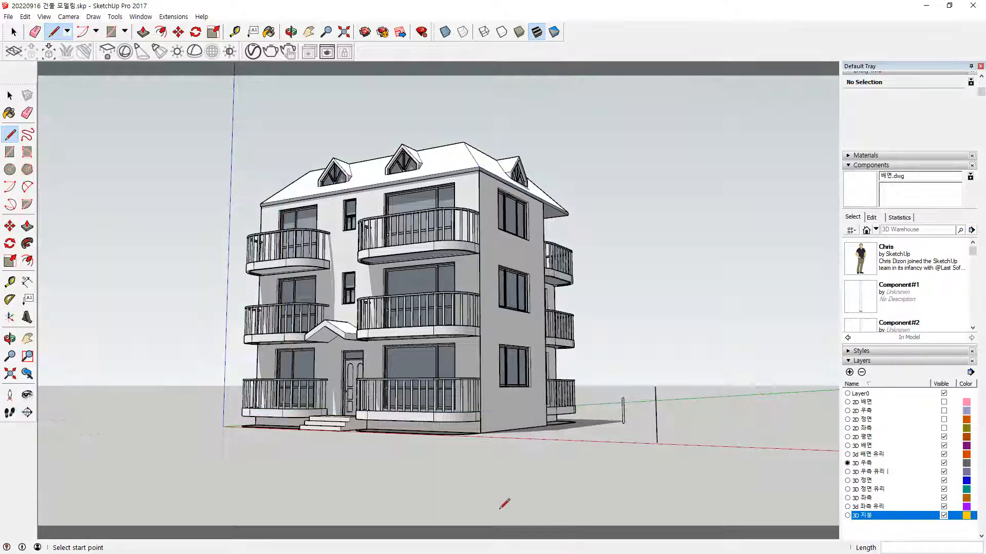
middle_click_drag(434, 382, 453, 407)
key("l")
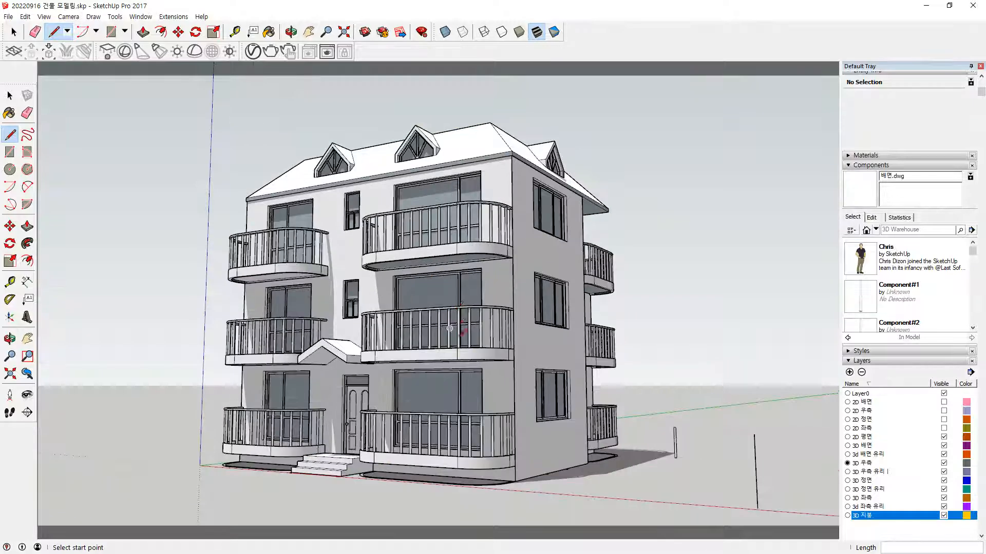
middle_click_drag(459, 403, 461, 401)
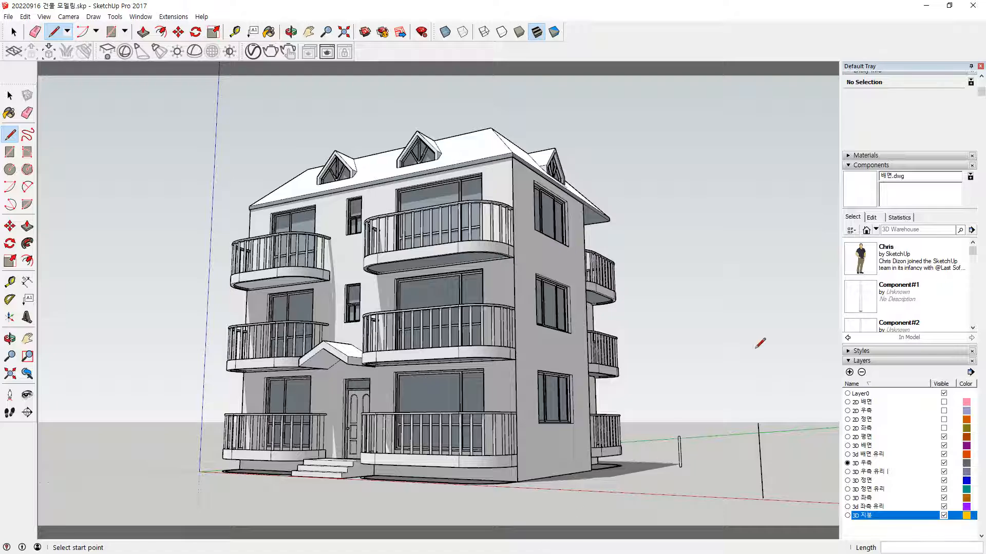
middle_click_drag(568, 314, 569, 313)
left_click_drag(598, 317, 482, 313)
key("l")
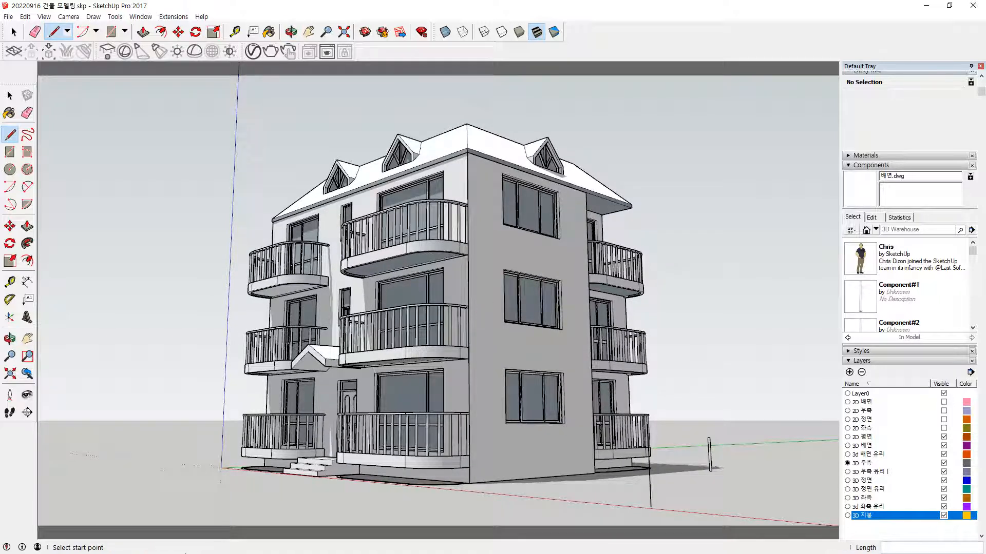
Set the camera's field of view to 60 degrees.
left_click(44, 16)
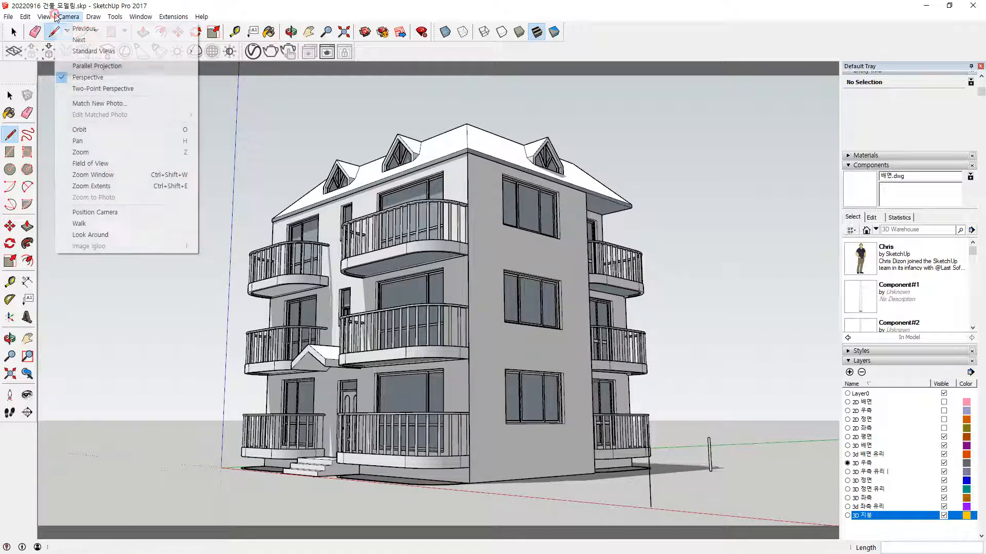
mouse_move(68, 16)
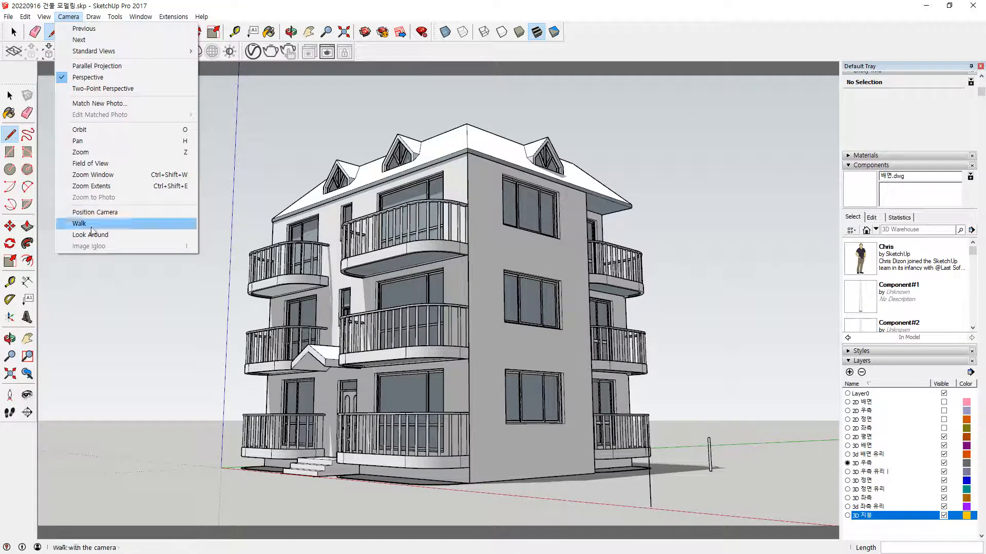
left_click(97, 164)
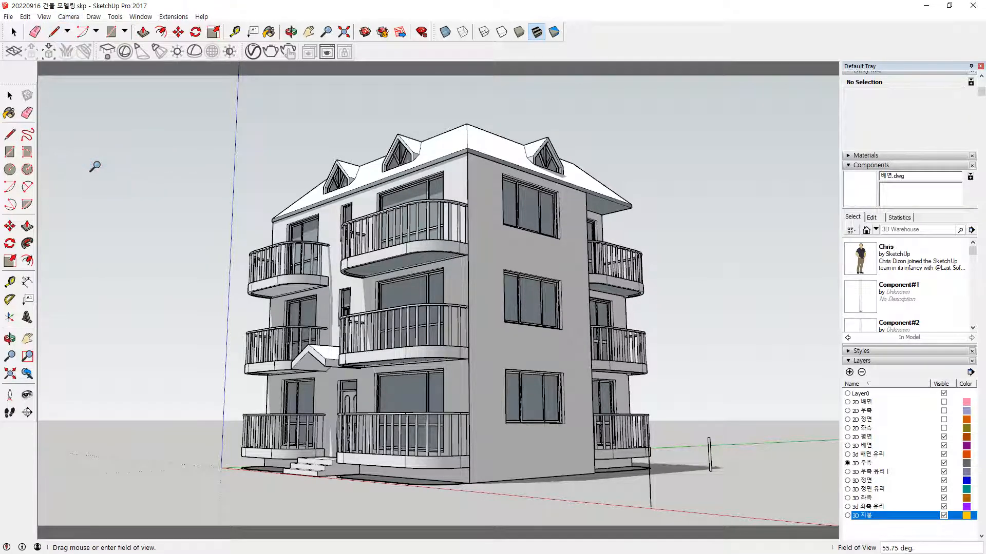
type("60")
key("Return")
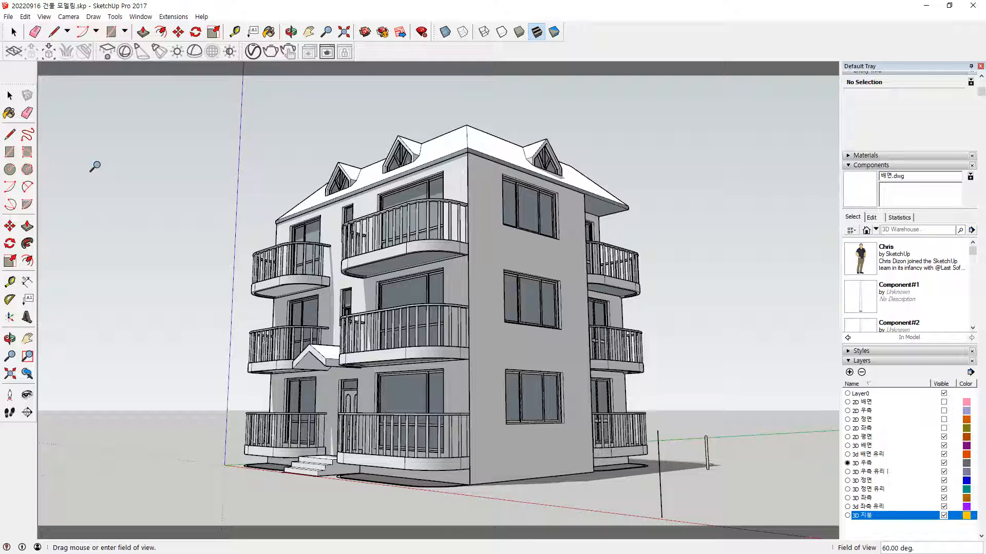
Set the camera's field of view to 65 degrees and orbit the building slightly to adjust the eye-level perspective.
left_click(64, 19)
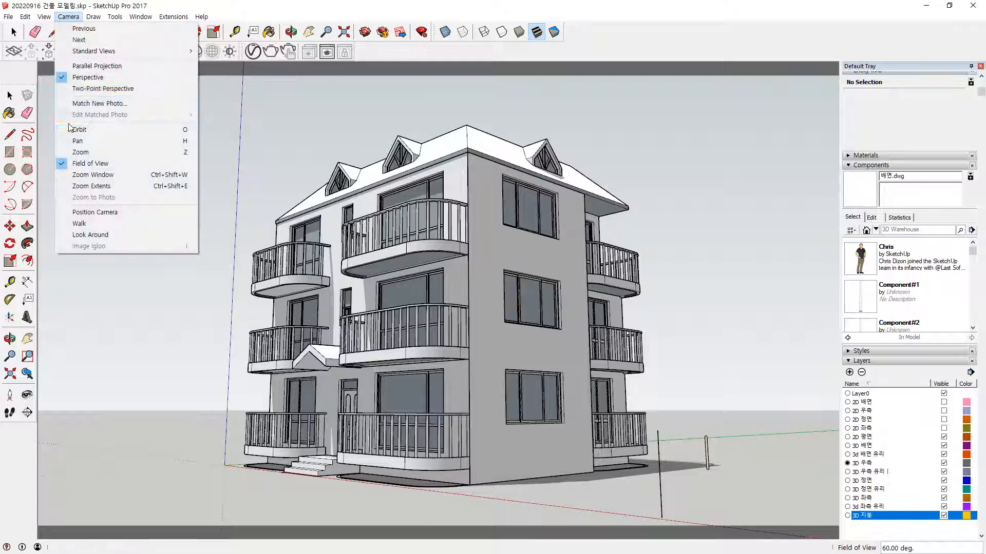
left_click(94, 164)
type("65")
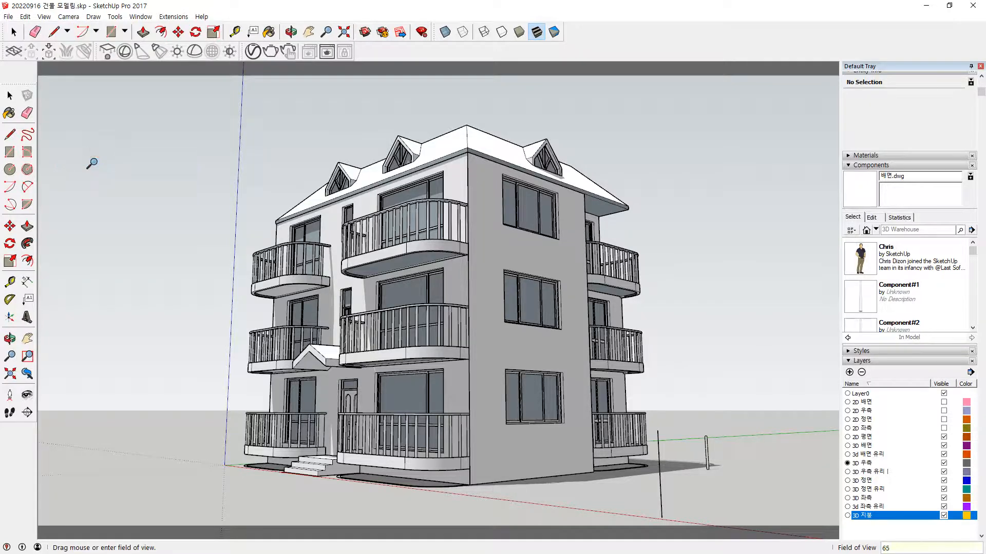
key("Return")
key("o")
left_click_drag(297, 356, 300, 345)
key("z")
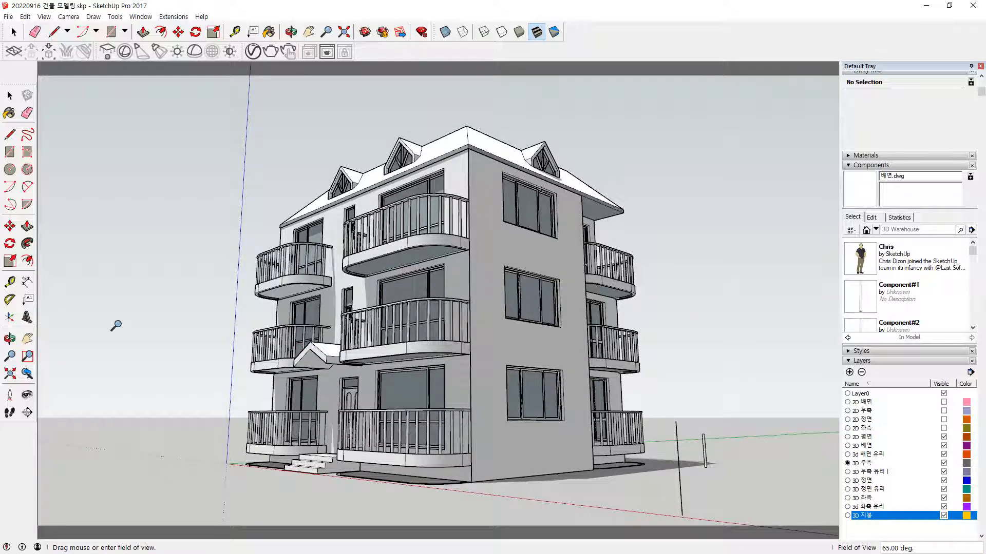